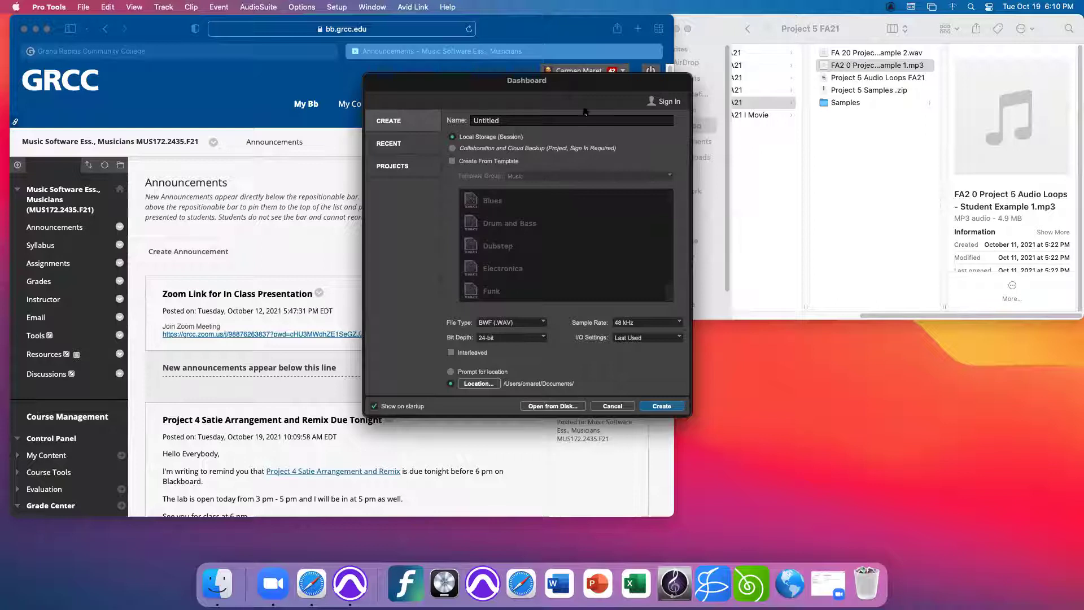
# - Create a session named 'Project 5 Audio Loops' plus the student's name and enlarge its Edit window
pyautogui.moveTo(501, 120); pyautogui.dragTo(473, 121)
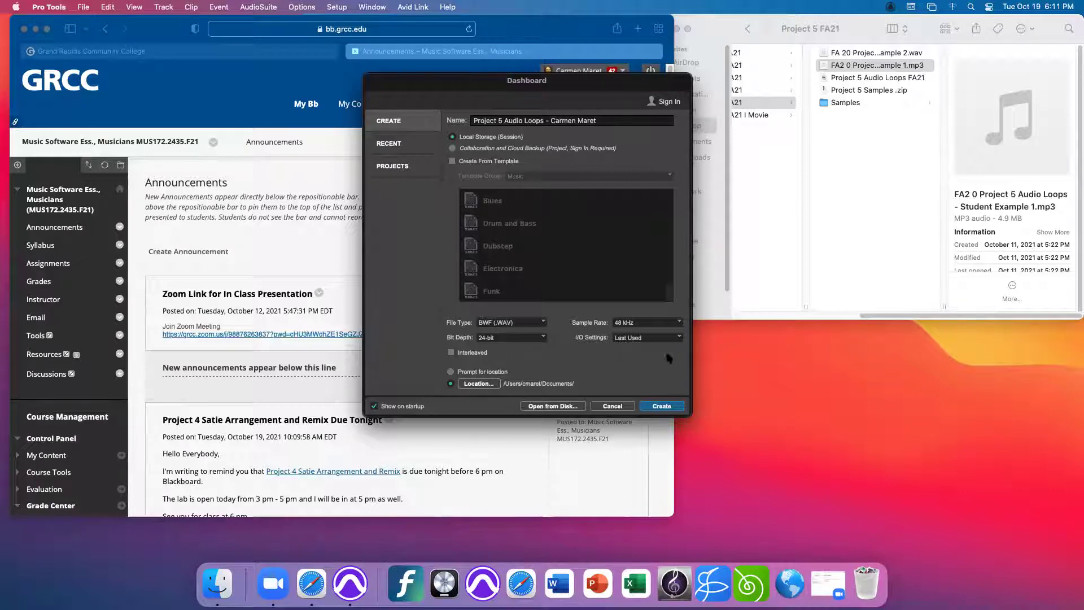
pyautogui.click(670, 408)
pyautogui.moveTo(688, 413); pyautogui.dragTo(783, 497)
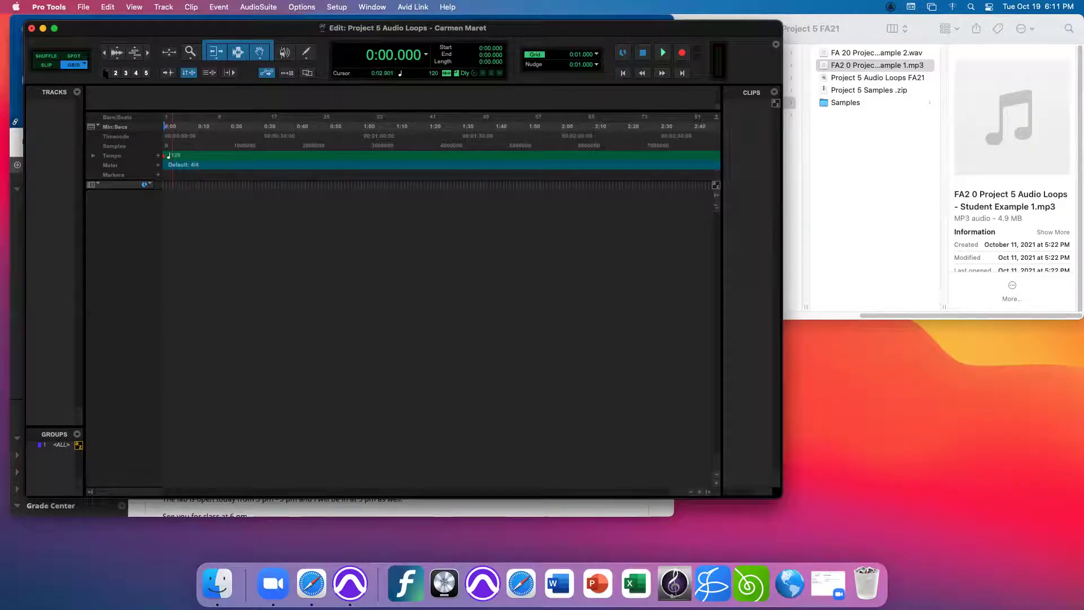
pyautogui.click(336, 8)
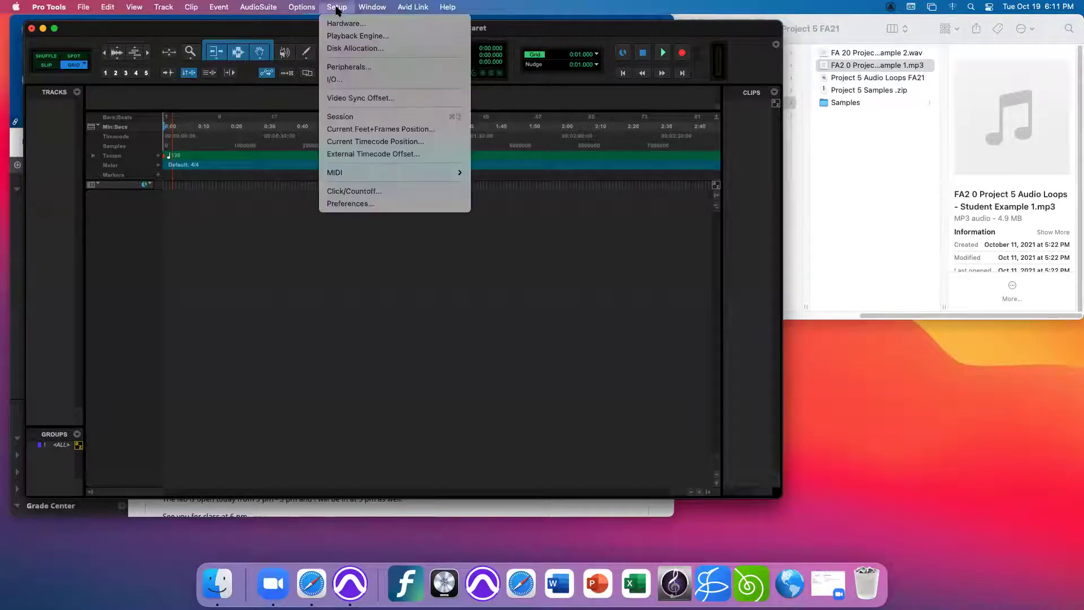
pyautogui.click(353, 37)
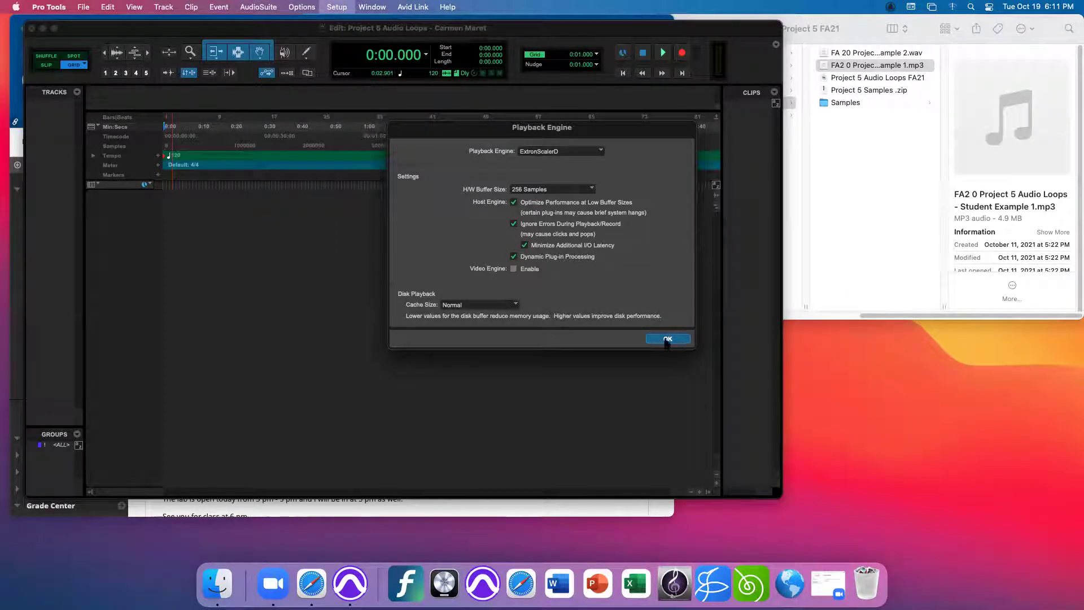
pyautogui.click(666, 339)
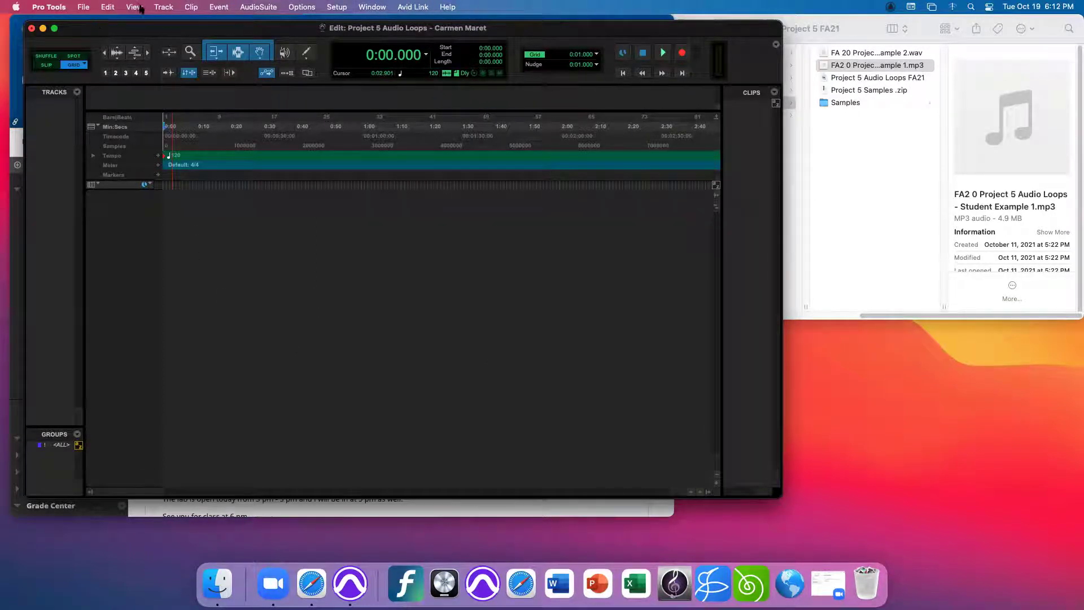
# - Add one stereo audio track, Audio 1, through Track > New
pyautogui.click(161, 8)
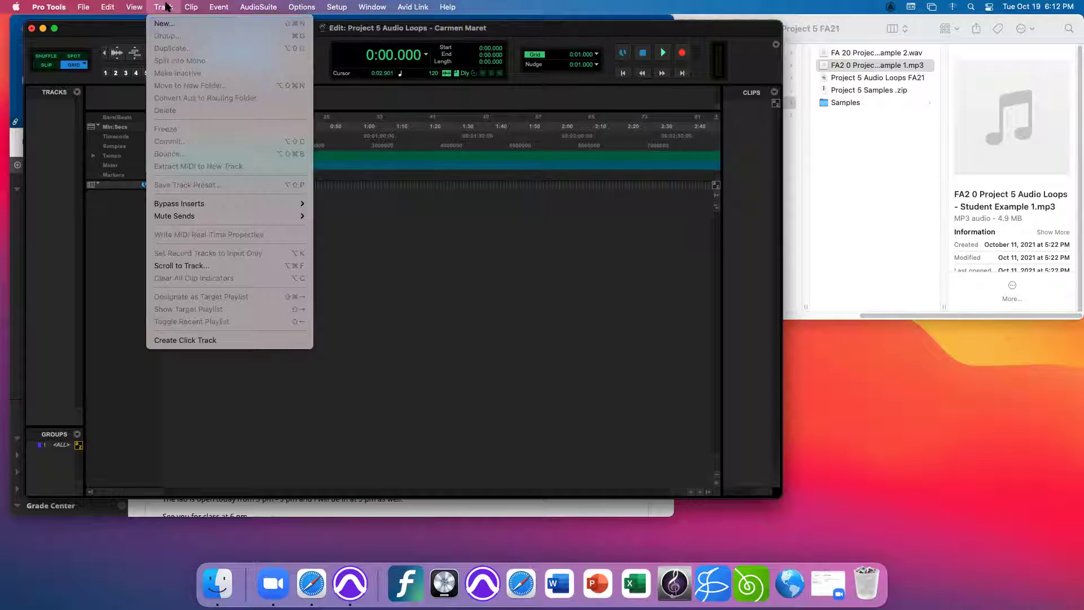
pyautogui.click(164, 23)
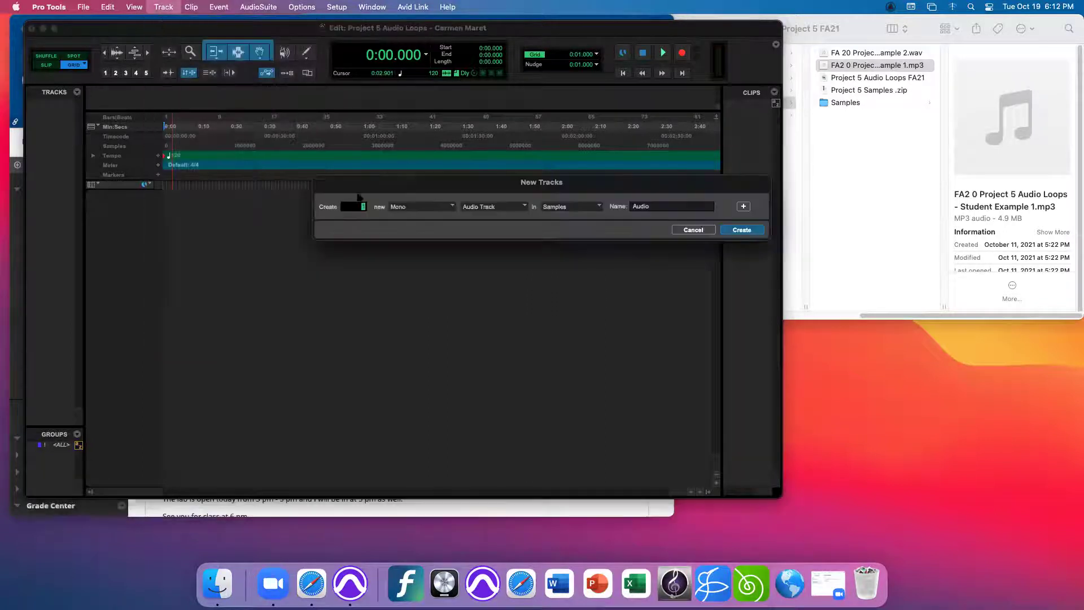
pyautogui.click(443, 208)
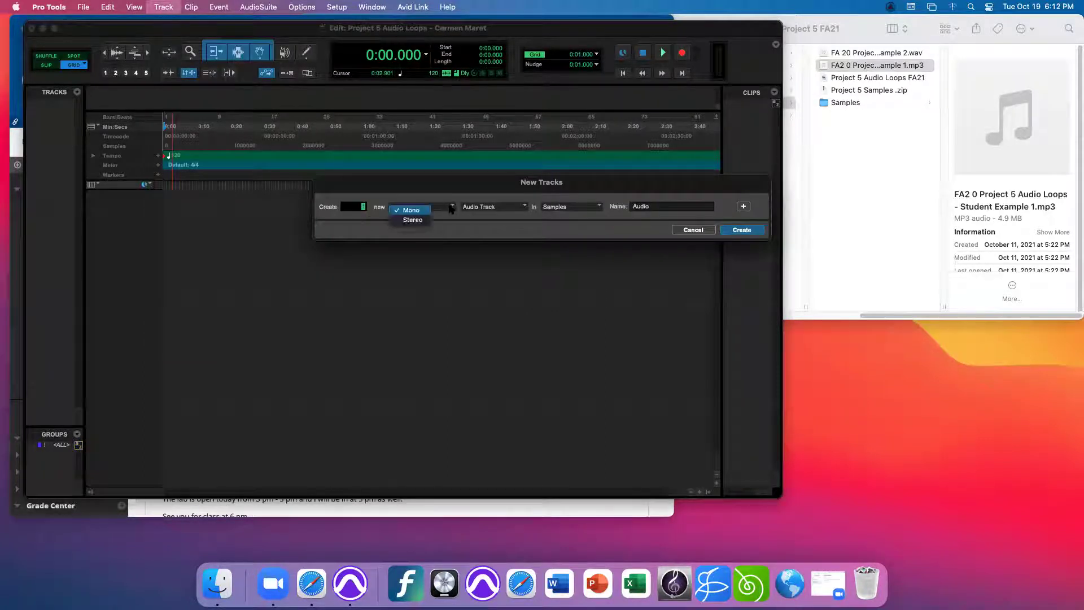
pyautogui.click(418, 220)
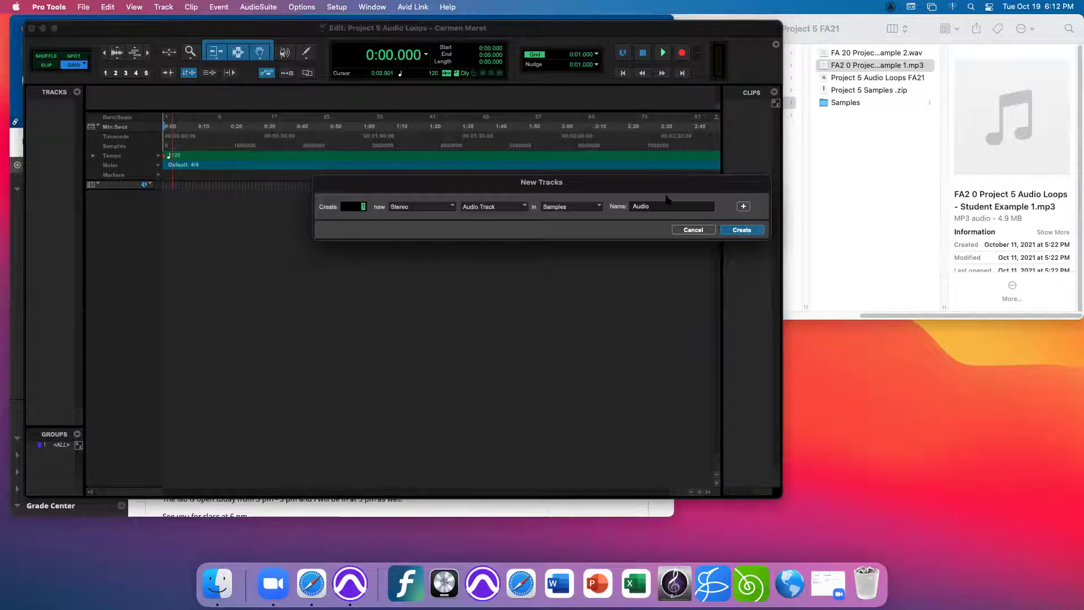
pyautogui.click(421, 206)
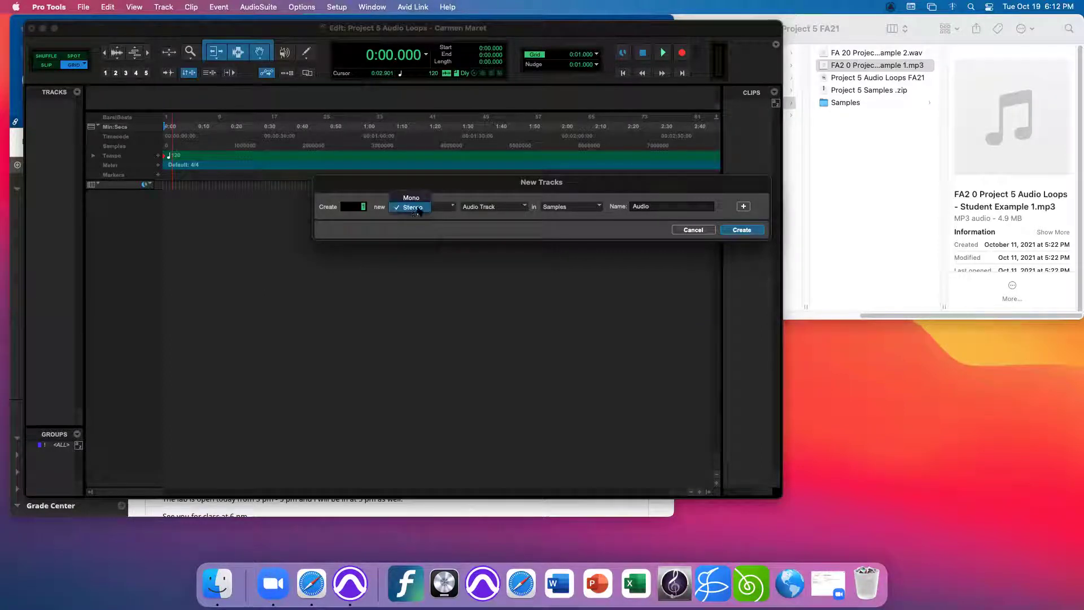
pyautogui.click(411, 208)
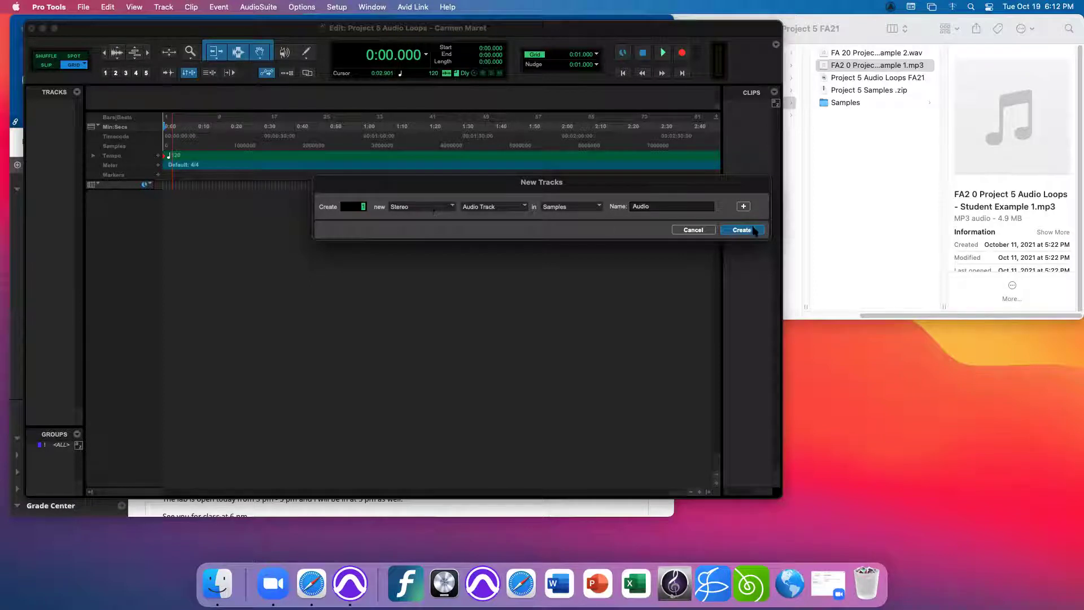
pyautogui.click(745, 231)
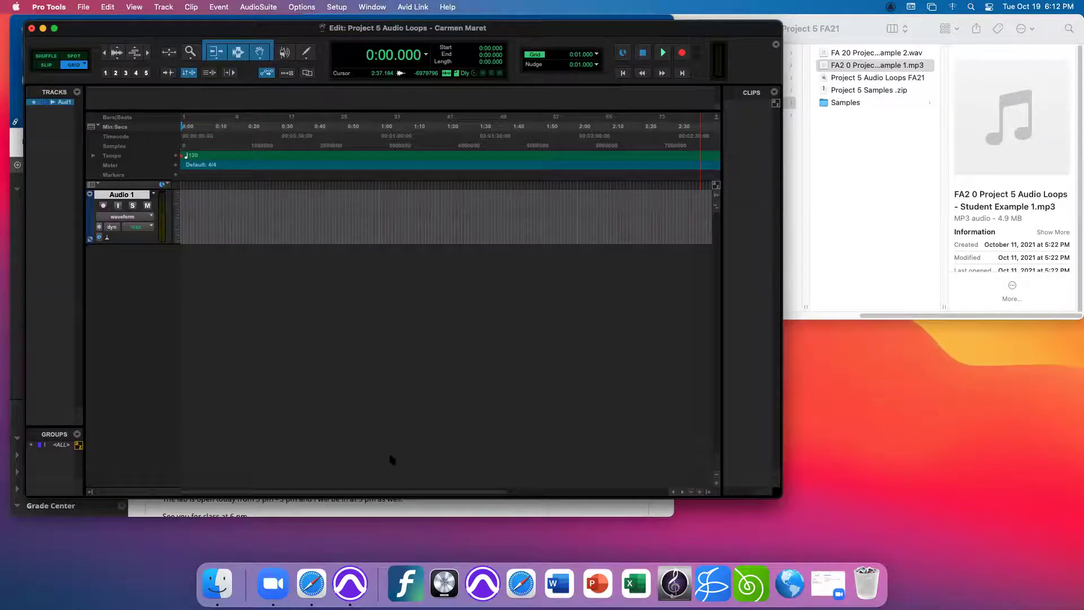
# - Switch to the Blackboard course and go to its Assignments page, scrolling toward Project #5
pyautogui.click(405, 511)
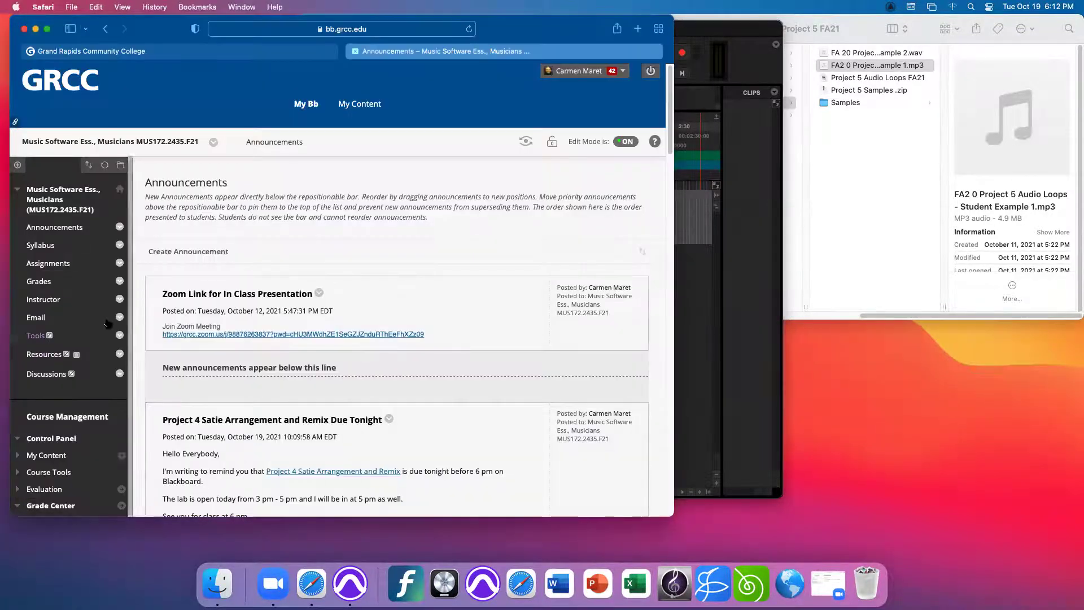
pyautogui.scroll(-5, 38, 274)
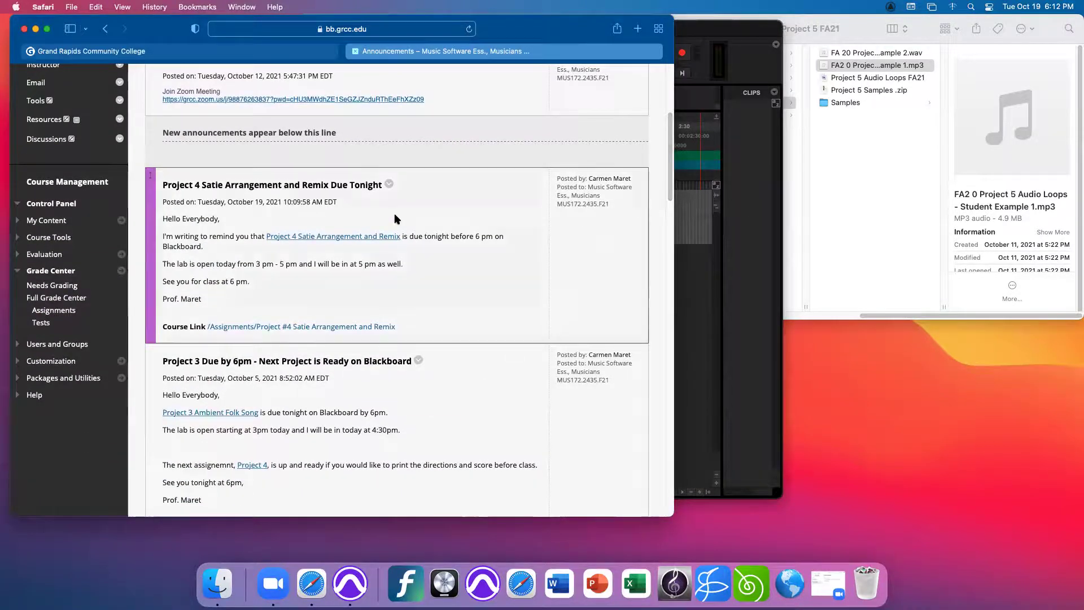
pyautogui.scroll(-15, 394, 212)
pyautogui.scroll(5, 269, 219)
pyautogui.scroll(-5, 395, 215)
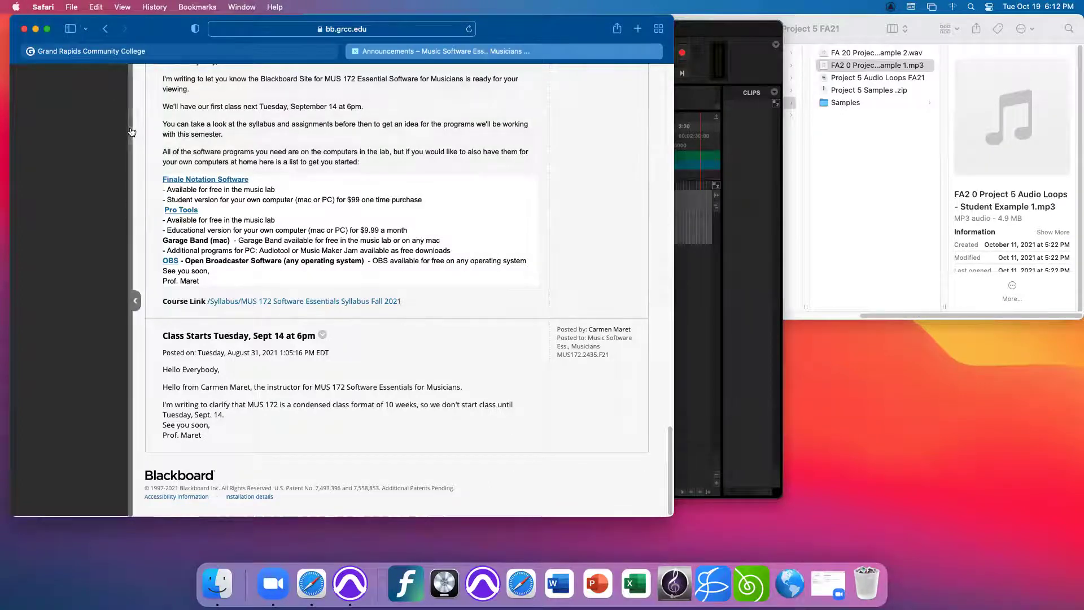
pyautogui.scroll(15, 143, 126)
pyautogui.scroll(-2, 142, 127)
pyautogui.scroll(10, 142, 126)
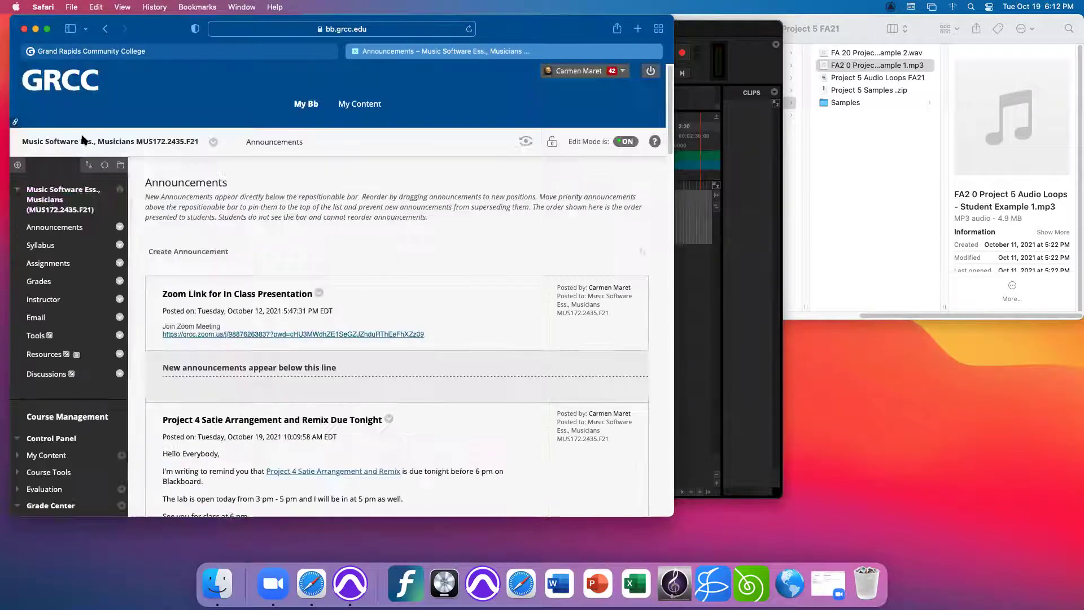
pyautogui.click(48, 263)
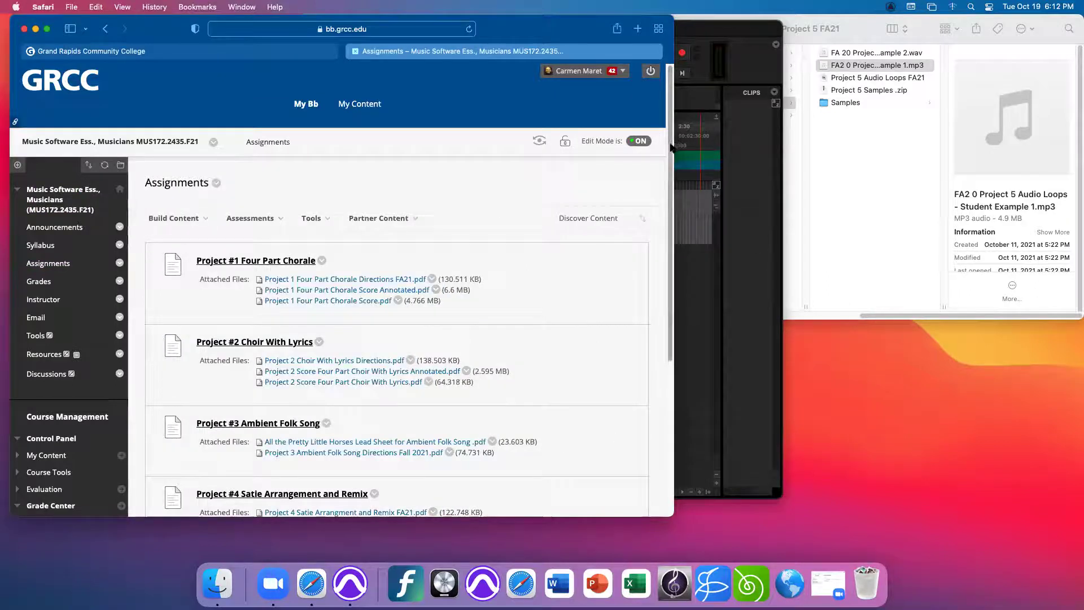
pyautogui.scroll(-5, 672, 302)
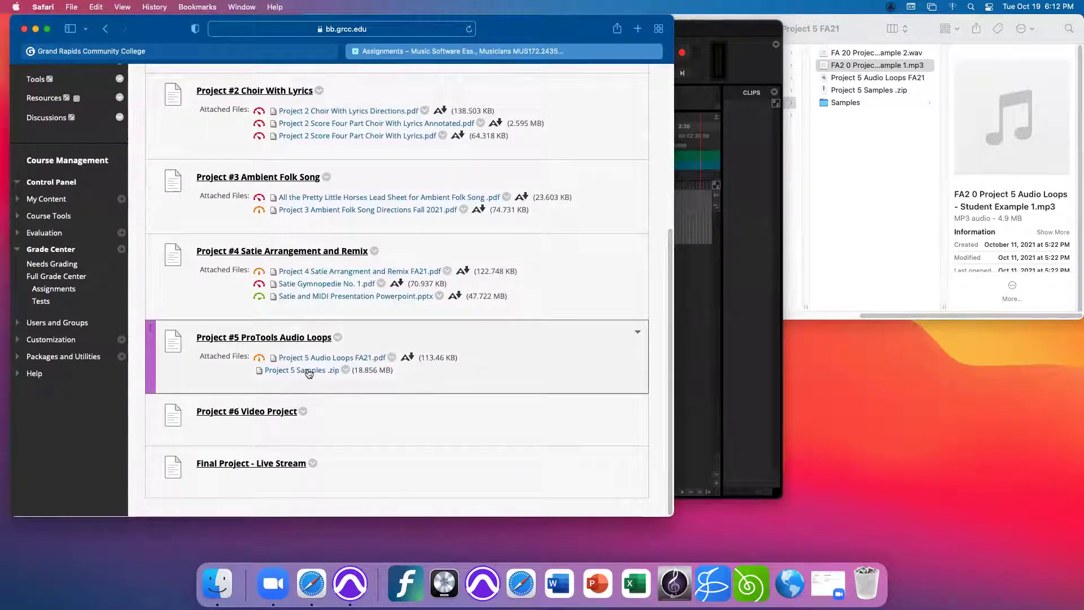
# - Open the Samples folder in Project 5 FA21 and move and enlarge its Finder window
pyautogui.click(870, 203)
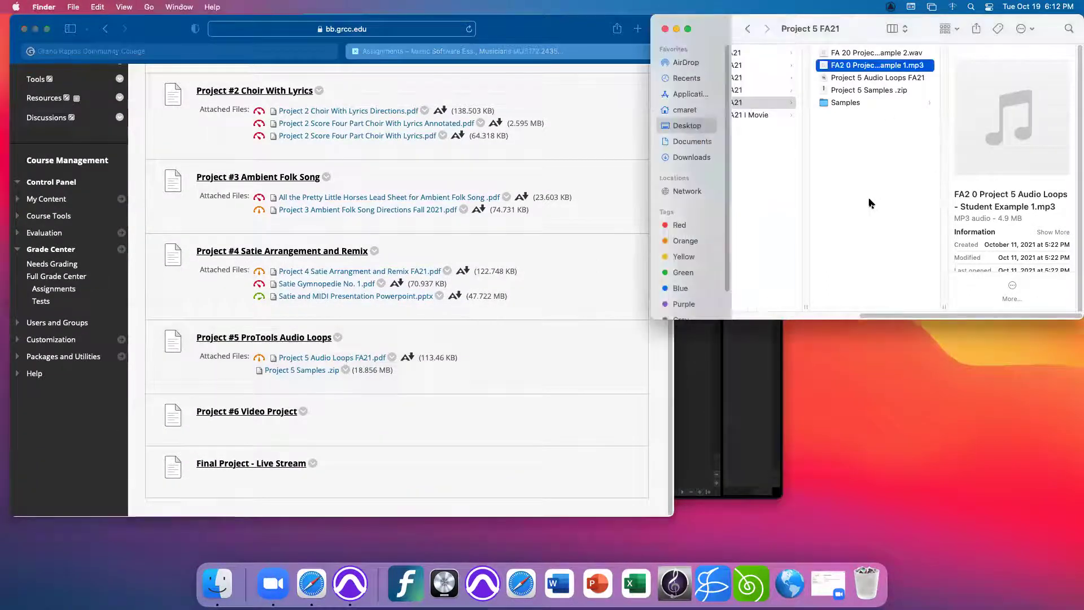
pyautogui.click(846, 103)
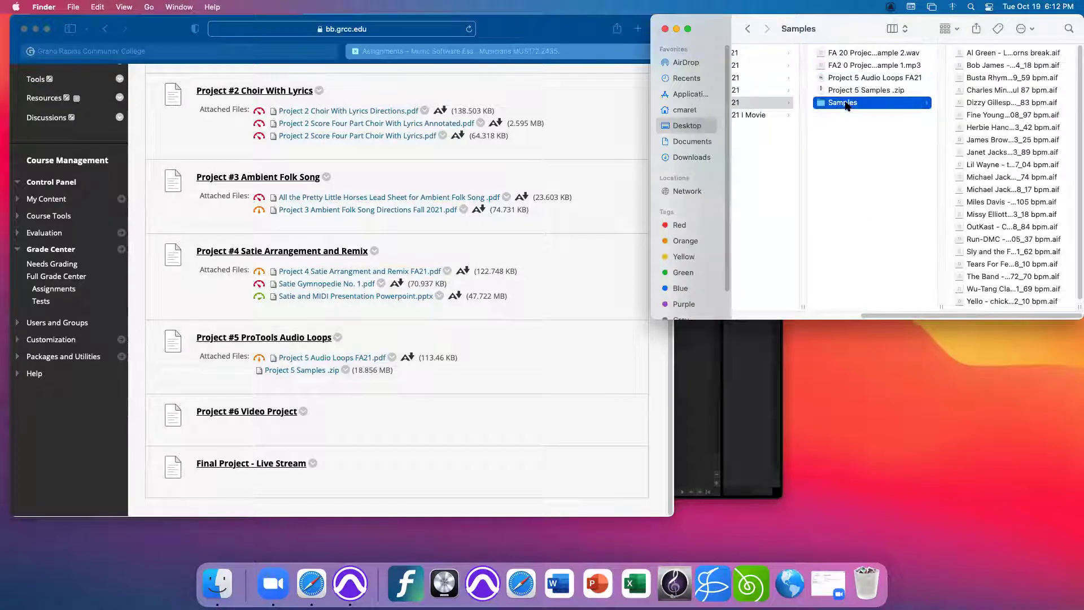
pyautogui.moveTo(914, 23); pyautogui.dragTo(838, 23)
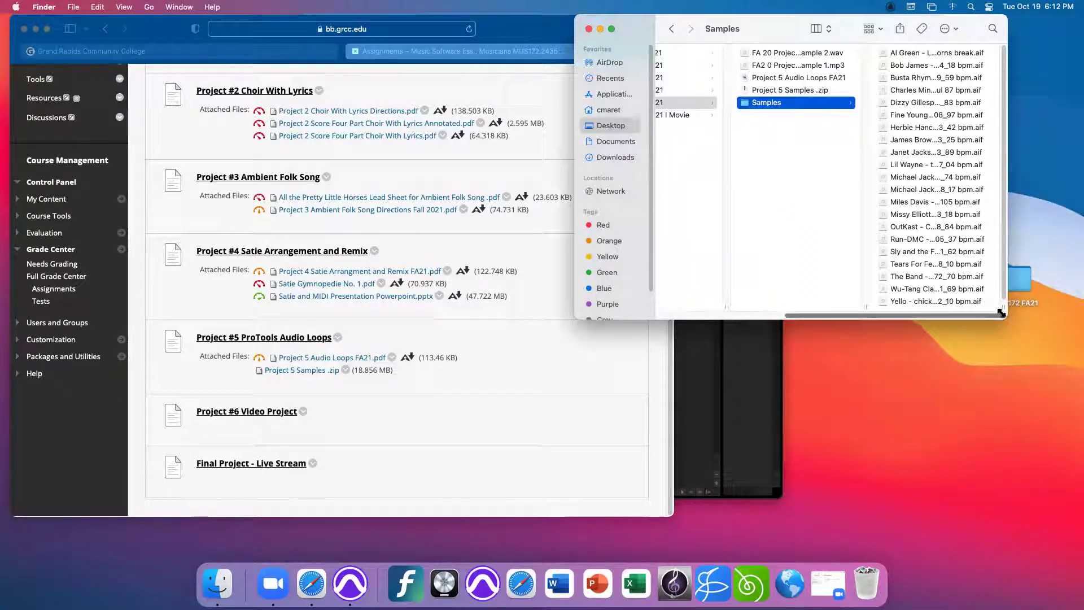
pyautogui.moveTo(1005, 312); pyautogui.dragTo(1080, 366)
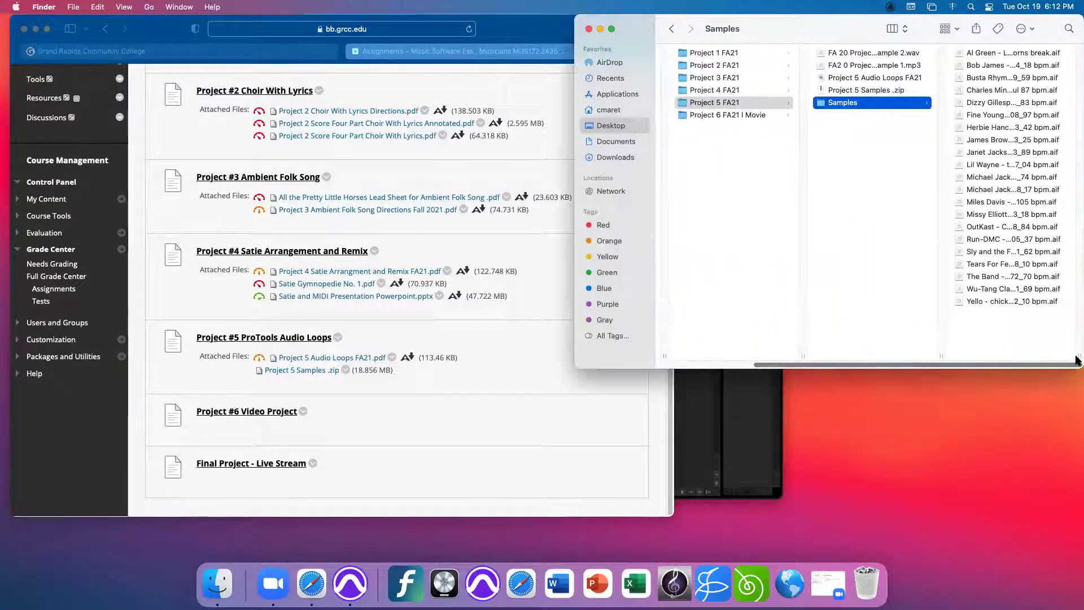
# - Keep Columns view and select the Al Green horns break .aif to show its preview
pyautogui.click(904, 30)
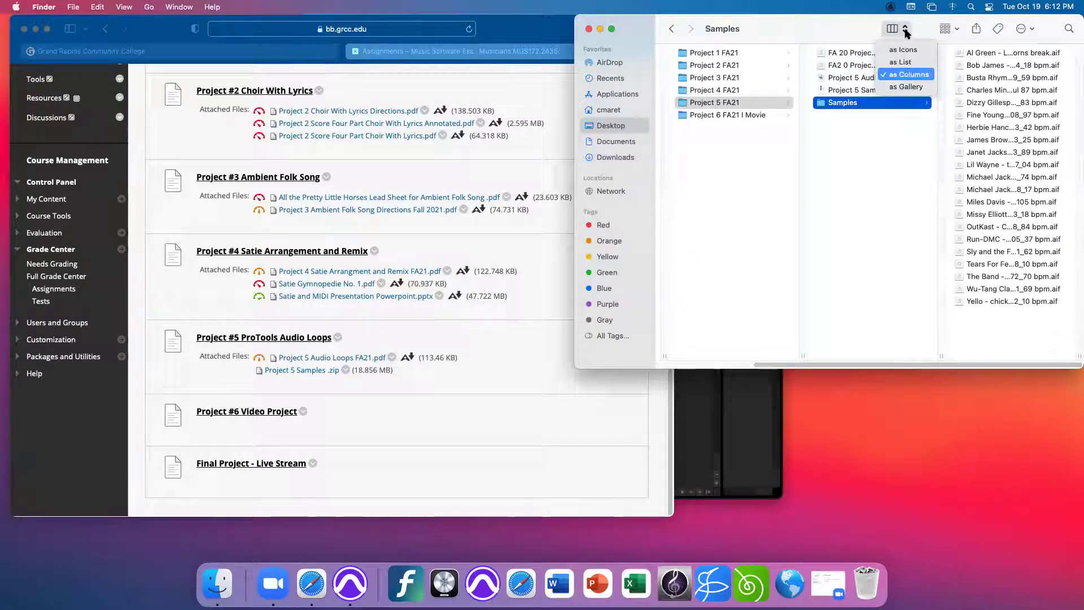
pyautogui.click(801, 129)
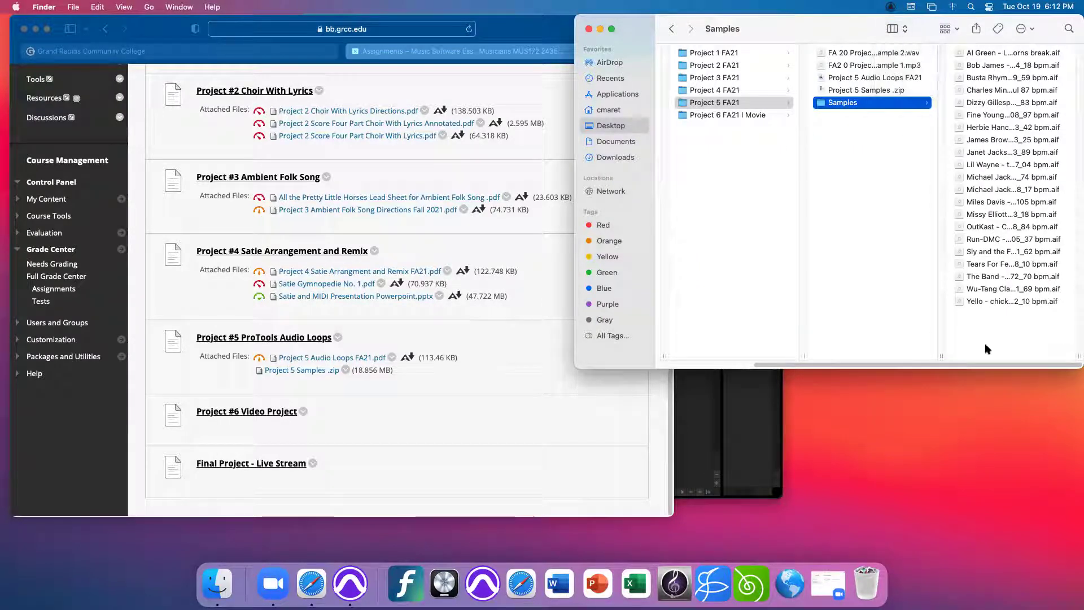
pyautogui.click(989, 54)
pyautogui.moveTo(1011, 124)
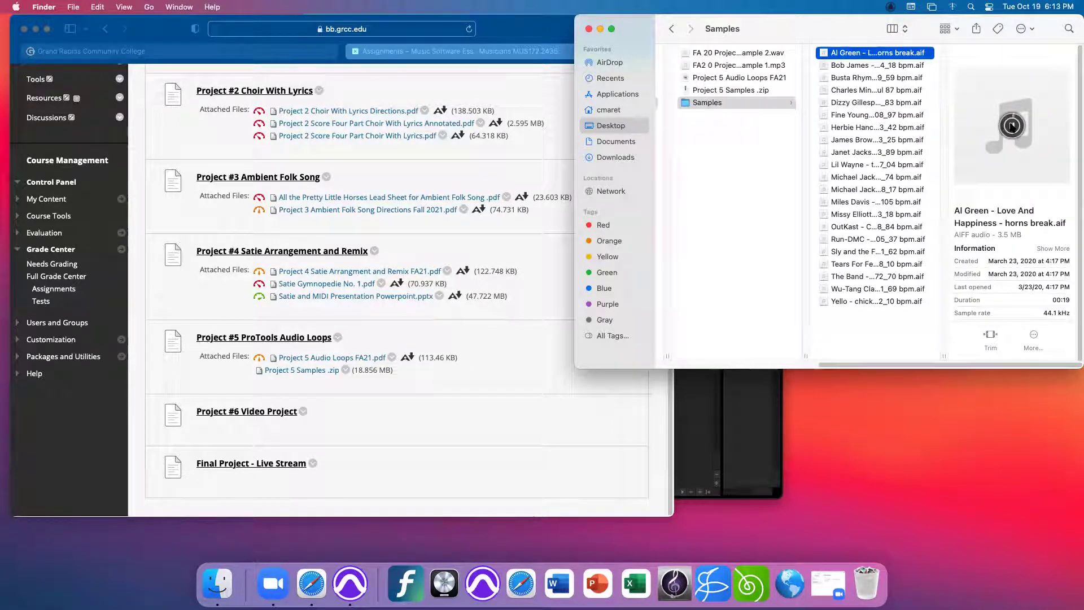
# - Play previews of the Al Green, Bob James, Busta Rhymes and Charles Mingus loops
pyautogui.click(1011, 125)
pyautogui.press('Down')
pyautogui.click(1012, 127)
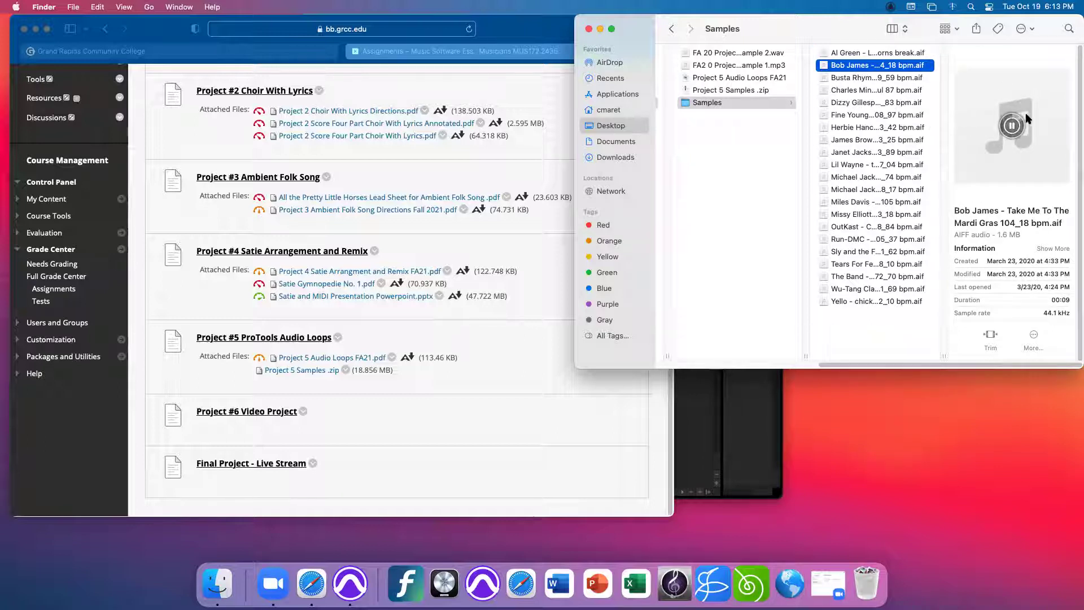
pyautogui.click(862, 79)
pyautogui.click(1011, 125)
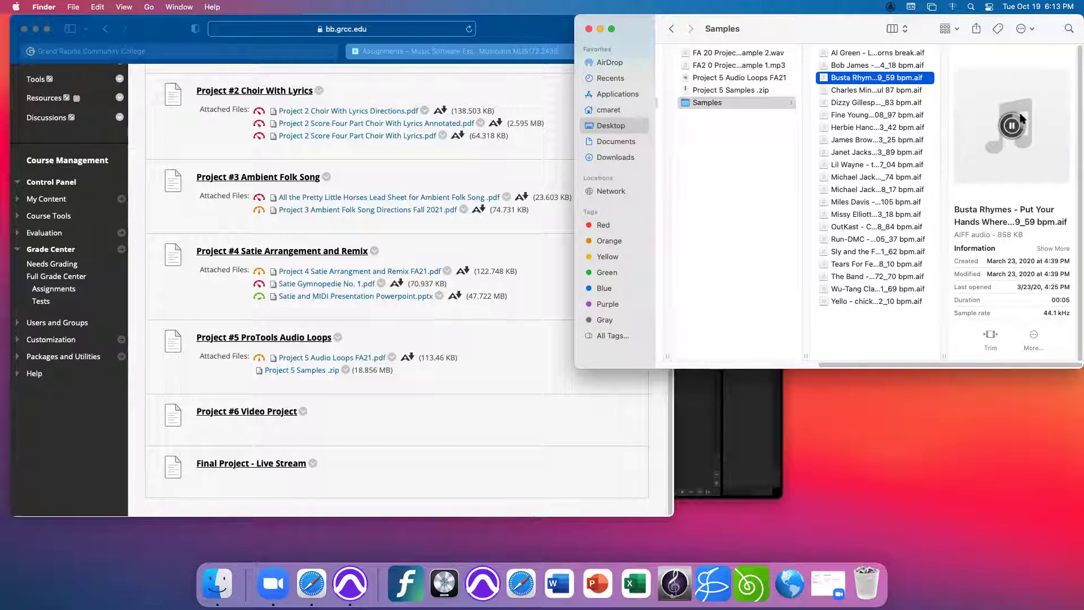
pyautogui.click(868, 90)
pyautogui.click(1011, 125)
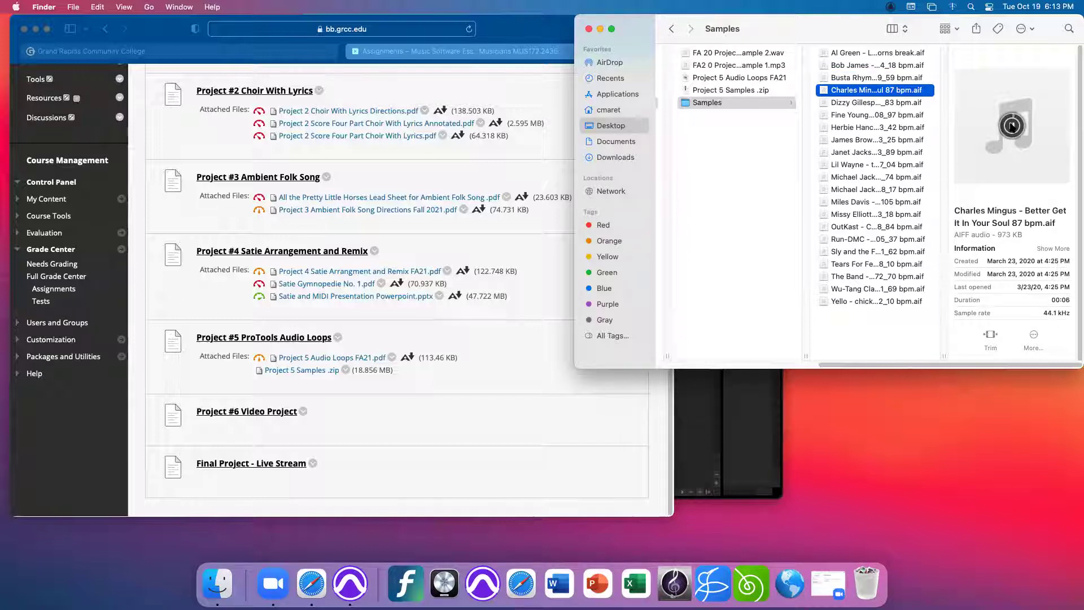
# - Audition the Dizzy Gillespie, Herbie Hancock, Billie Jean and Thriller loops, then return to Pro Tools
pyautogui.click(872, 103)
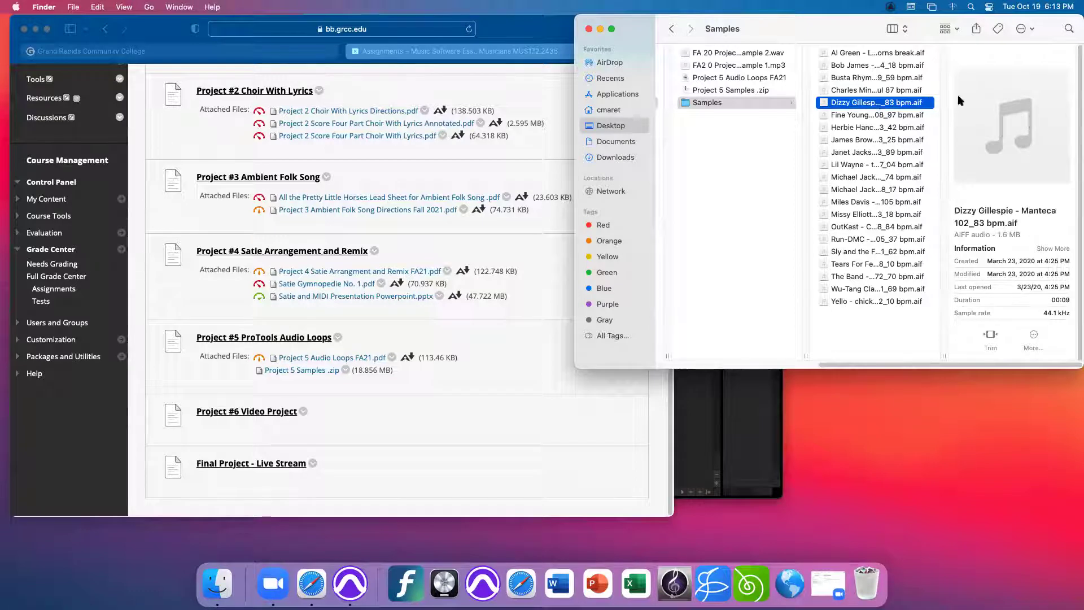
pyautogui.click(1012, 126)
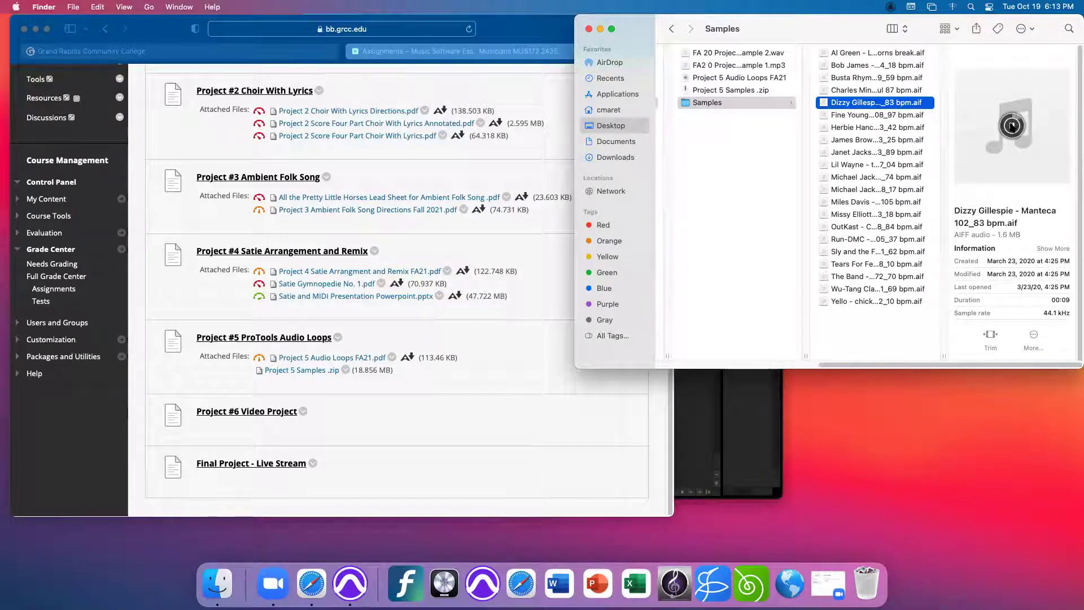
pyautogui.click(1012, 125)
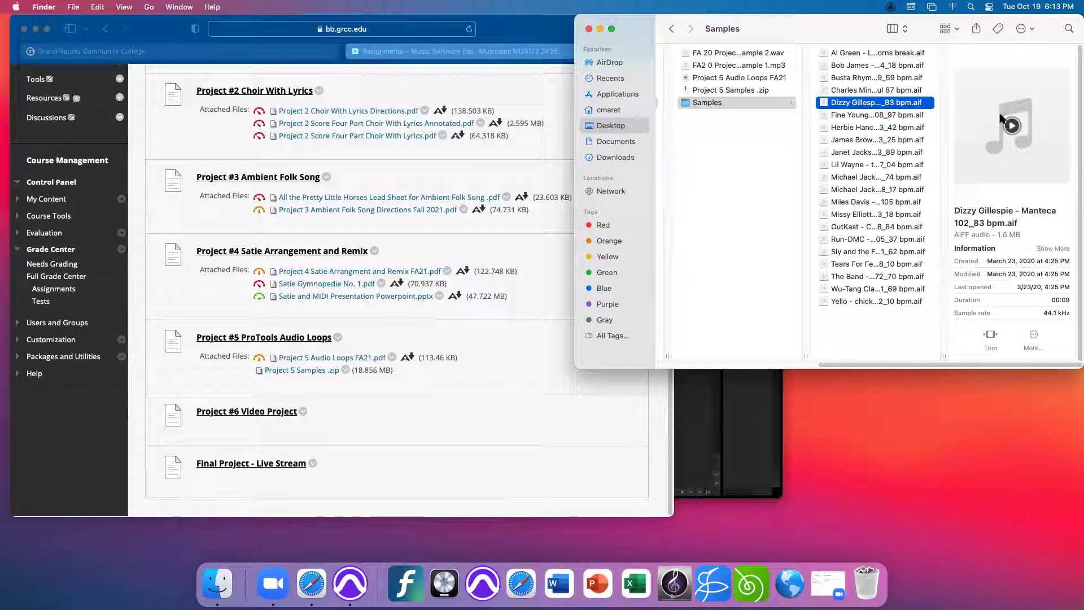
pyautogui.click(890, 127)
pyautogui.click(1012, 125)
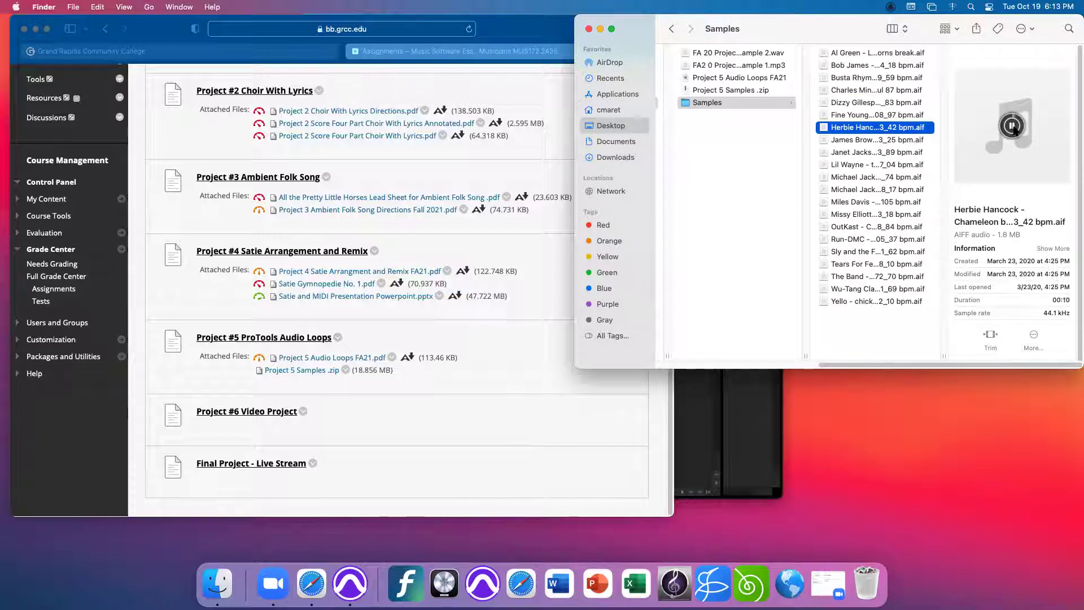
pyautogui.click(1012, 125)
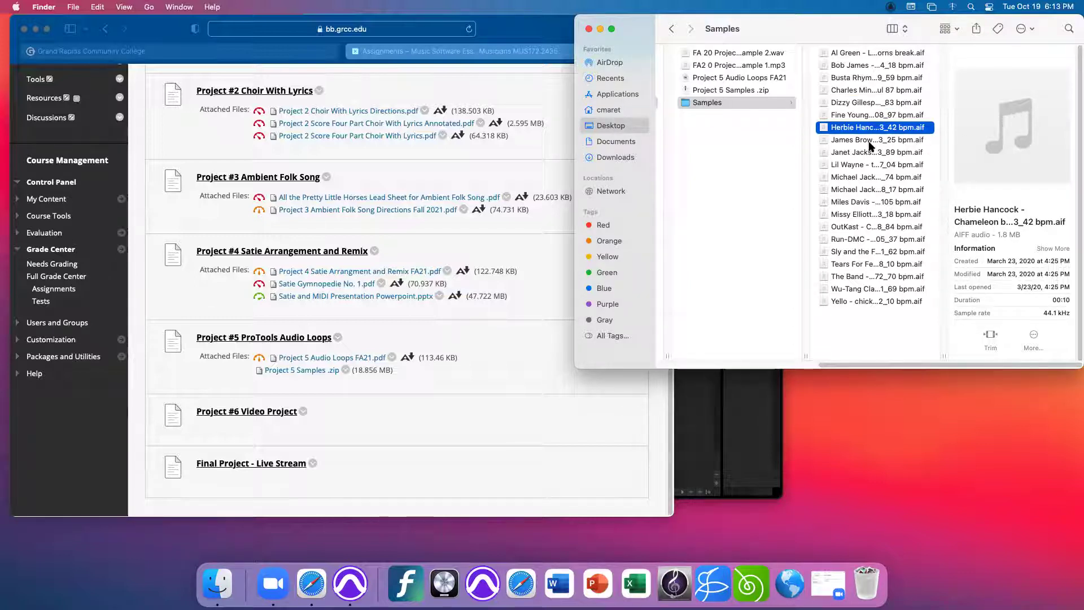
pyautogui.click(870, 177)
pyautogui.click(1012, 127)
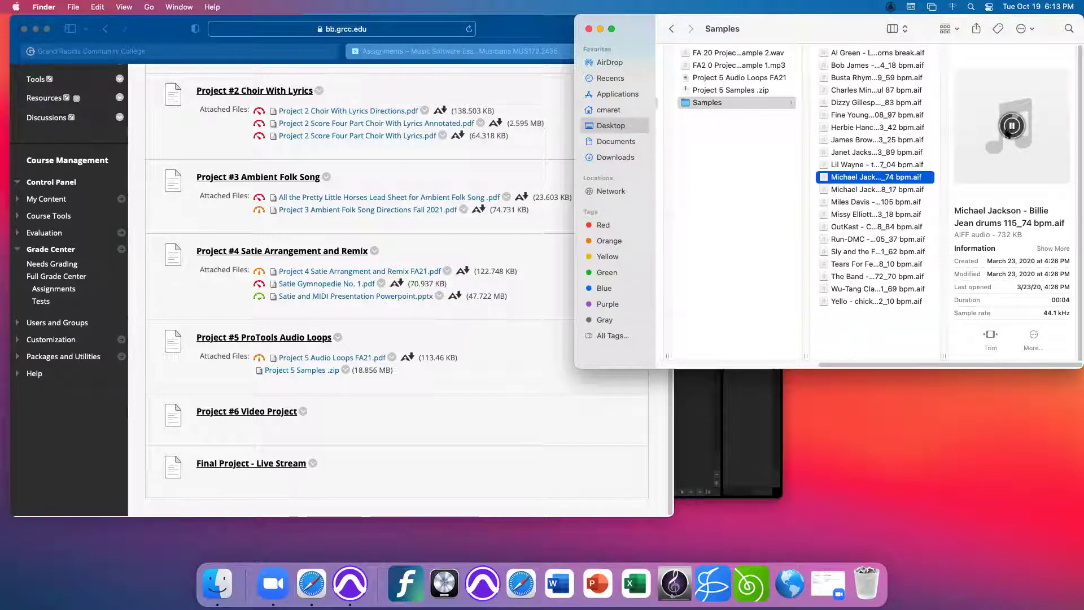
pyautogui.click(858, 191)
pyautogui.click(1012, 126)
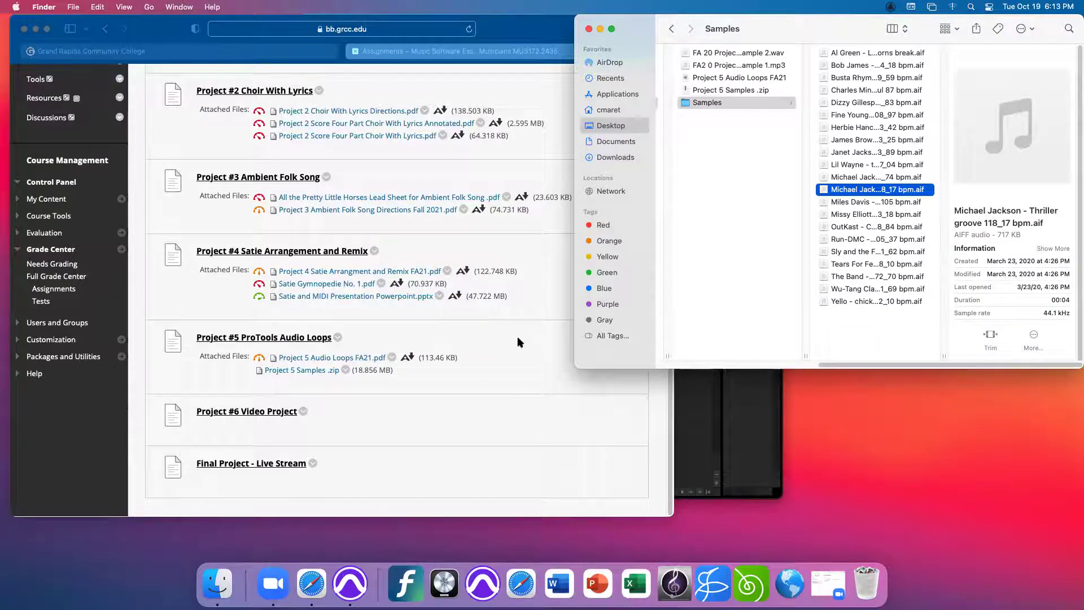
pyautogui.click(677, 431)
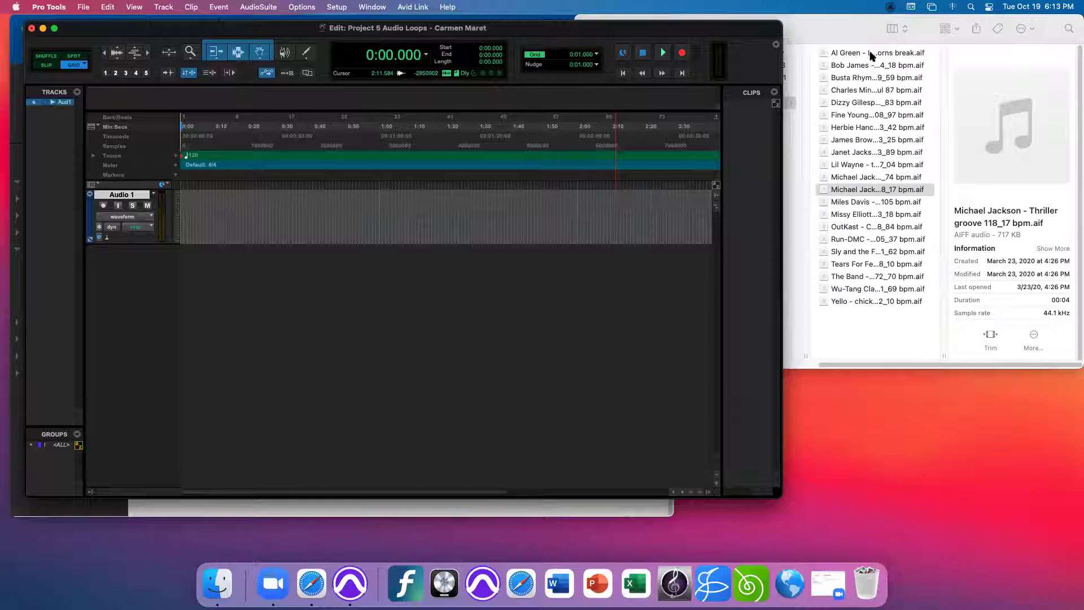
# - Drag 'Al Green - Love And Happiness - horns break.aif' from Finder onto Audio 1
pyautogui.click(871, 54)
pyautogui.click(852, 52)
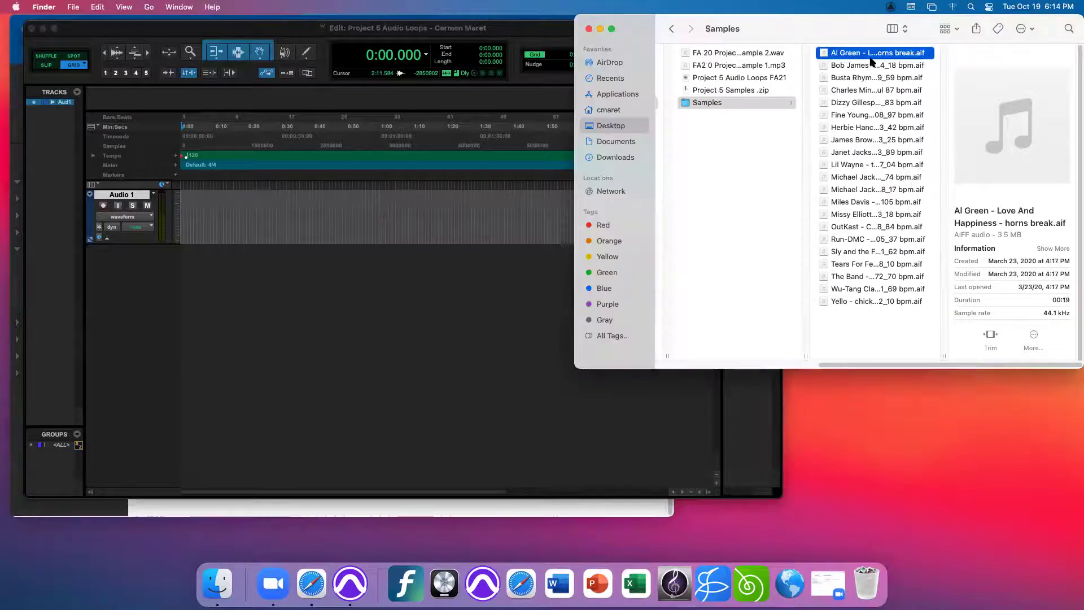
pyautogui.moveTo(869, 55)
pyautogui.mouseDown()
pyautogui.moveTo(533, 169)
pyautogui.moveTo(343, 220)
pyautogui.mouseUp()
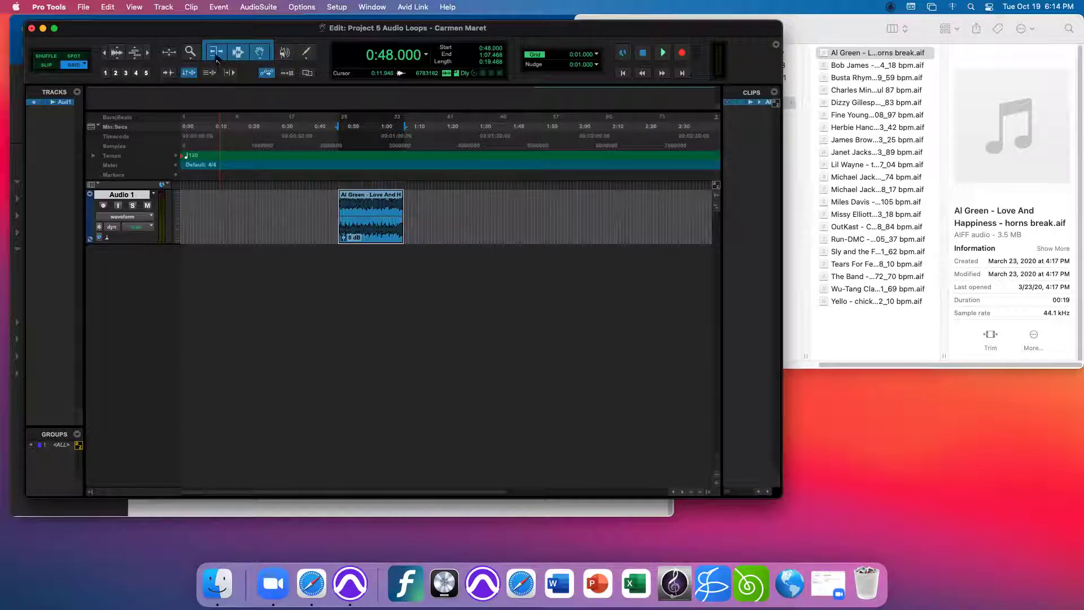
# - Toggle the Trim and Selector tools, then re-enable the Smart Tool
pyautogui.click(217, 56)
pyautogui.click(238, 57)
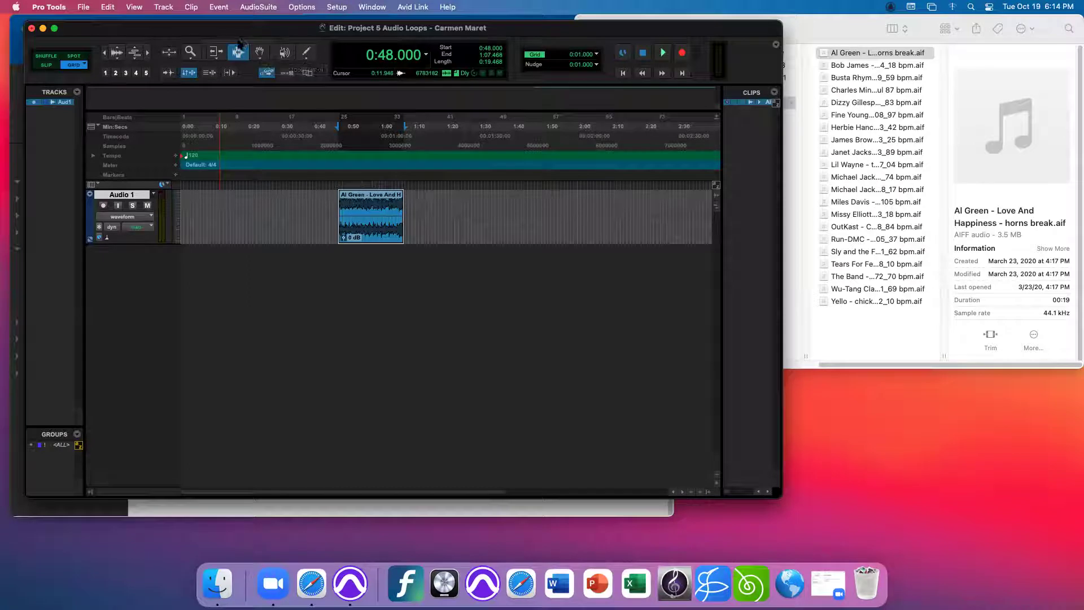
pyautogui.click(240, 41)
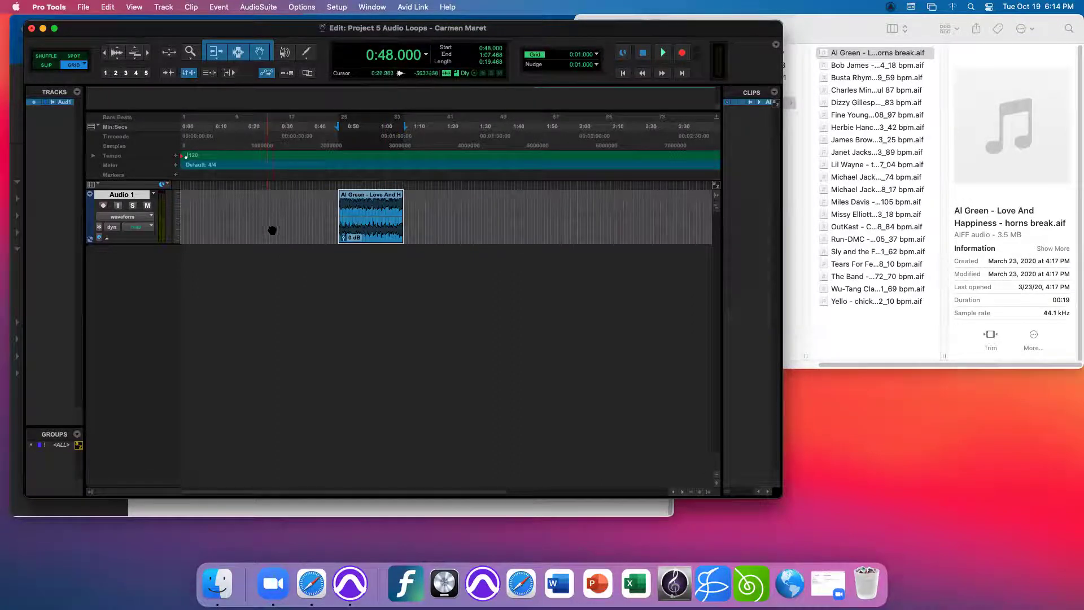
# - Move the Al Green clip to start at 0:18 and copy its 0:28–0:38 section
pyautogui.moveTo(366, 229); pyautogui.dragTo(274, 230)
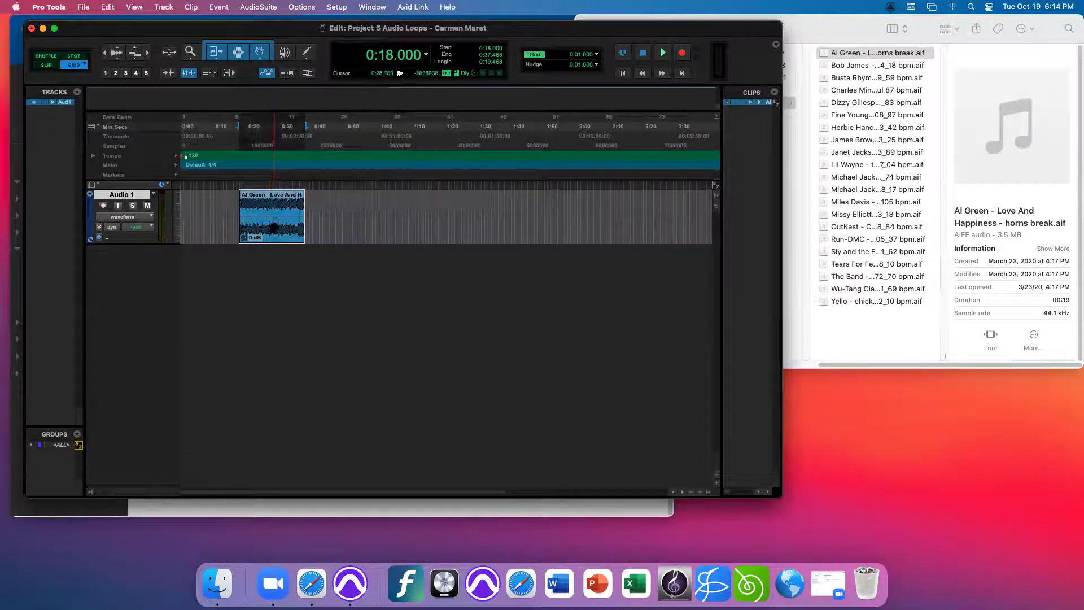
pyautogui.click(273, 185)
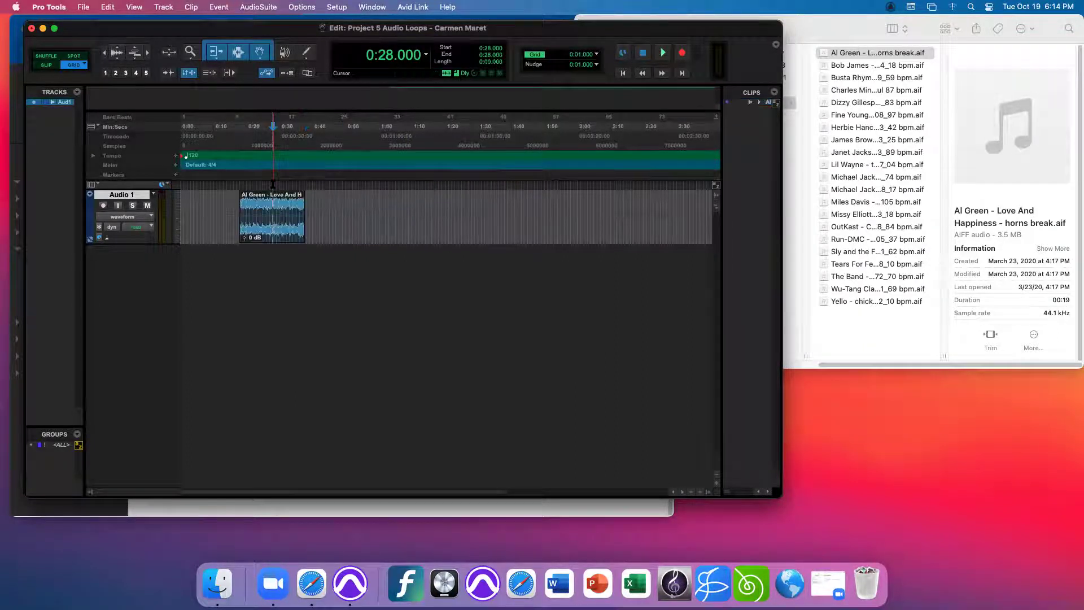
pyautogui.moveTo(273, 187)
pyautogui.mouseDown()
pyautogui.moveTo(306, 189)
pyautogui.moveTo(272, 203)
pyautogui.mouseUp()
pyautogui.click(332, 203)
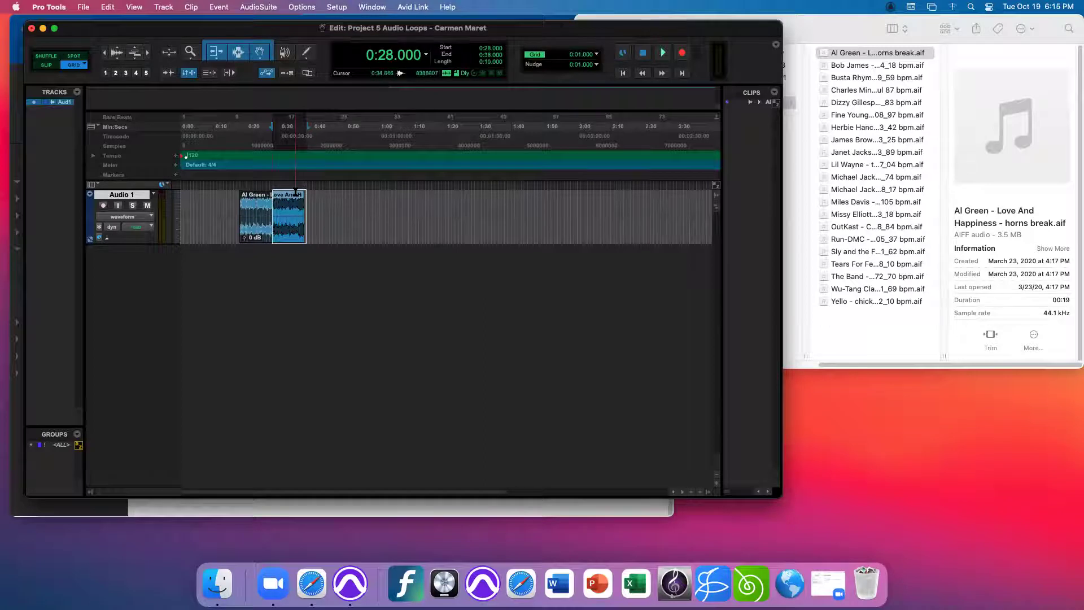
pyautogui.press('super+c')
# - Paste the copied section at 0:43 and nudge the pasted clip left
pyautogui.click(322, 189)
pyautogui.press('super+v')
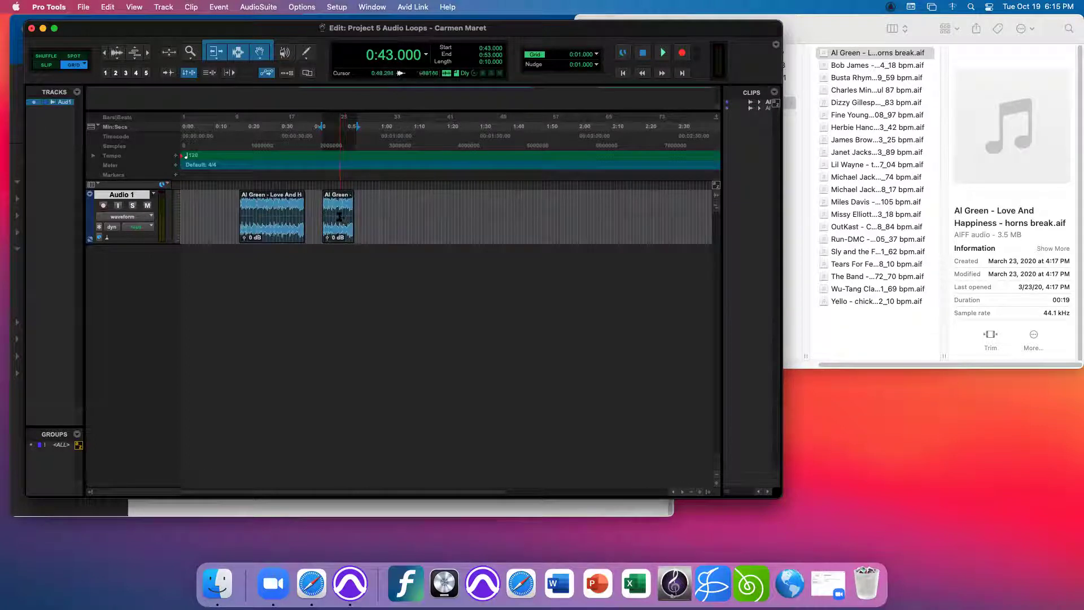
pyautogui.moveTo(342, 231)
pyautogui.mouseDown()
pyautogui.moveTo(322, 233)
pyautogui.moveTo(355, 226)
pyautogui.mouseUp()
pyautogui.keyDown('shift'); pyautogui.click(276, 233); pyautogui.keyUp('shift')
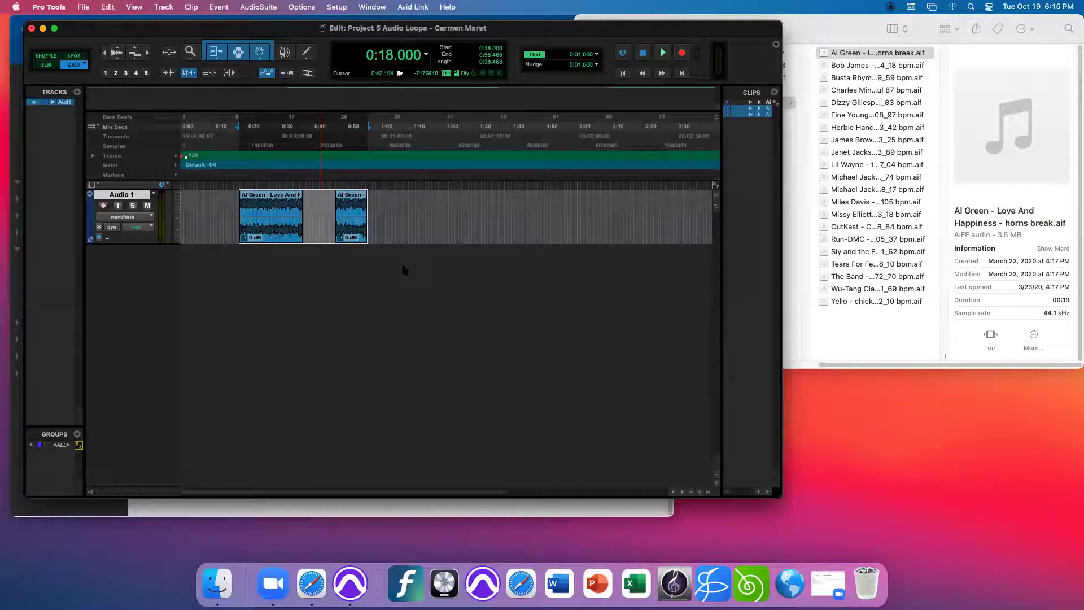
pyautogui.click(403, 215)
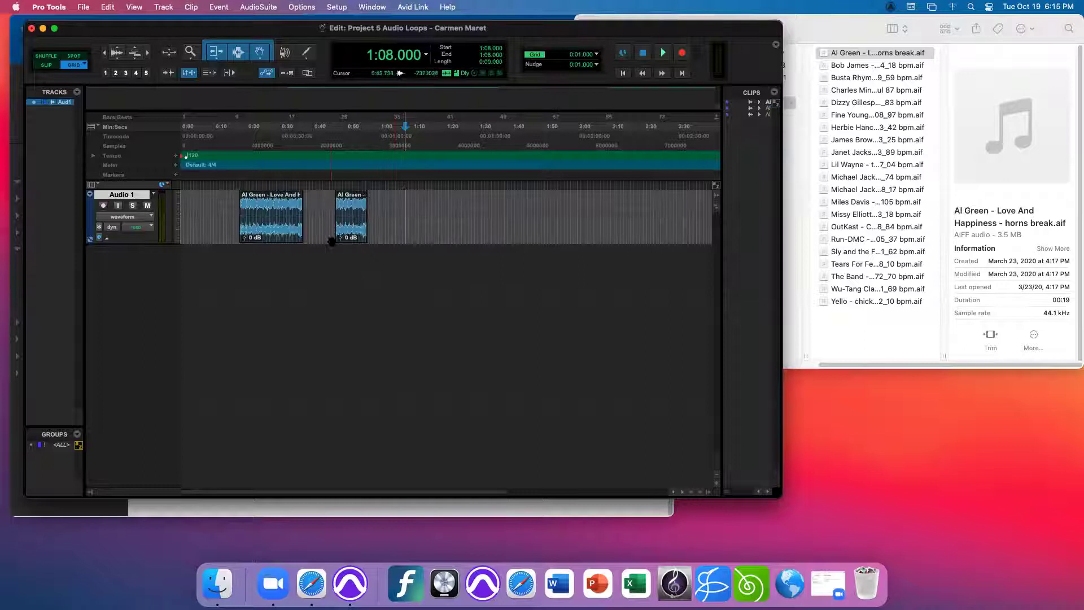
pyautogui.moveTo(216, 208); pyautogui.dragTo(435, 226)
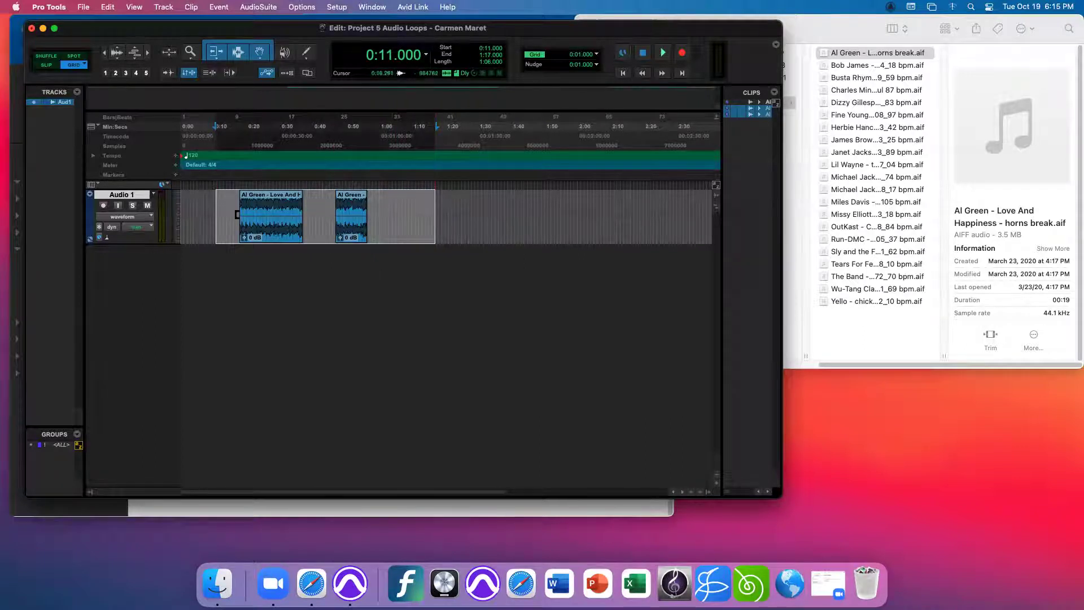
pyautogui.doubleClick(206, 212)
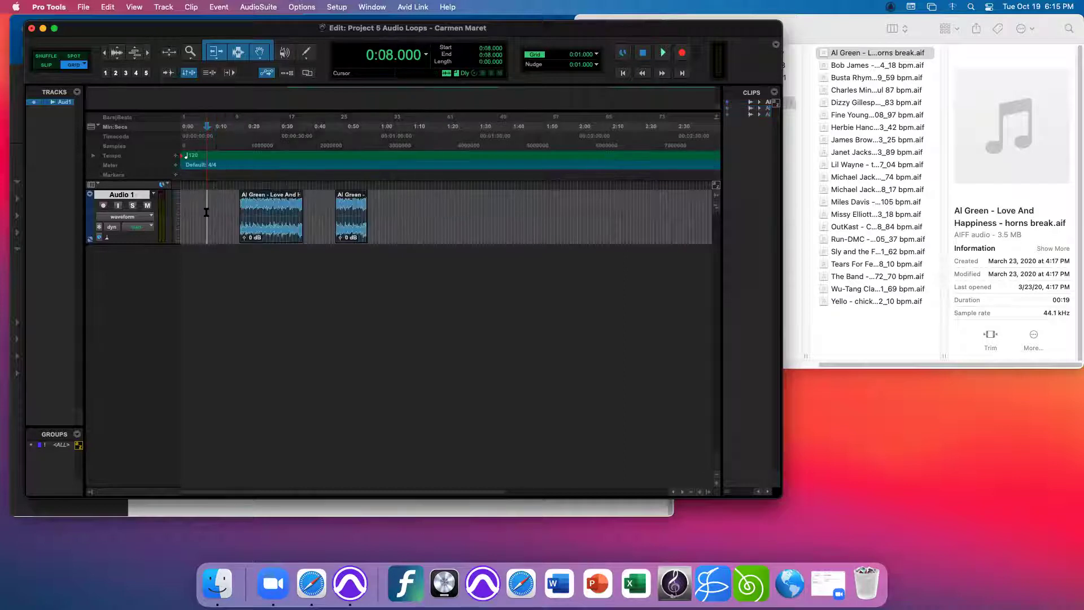
pyautogui.click(222, 210)
pyautogui.moveTo(223, 210); pyautogui.dragTo(405, 203)
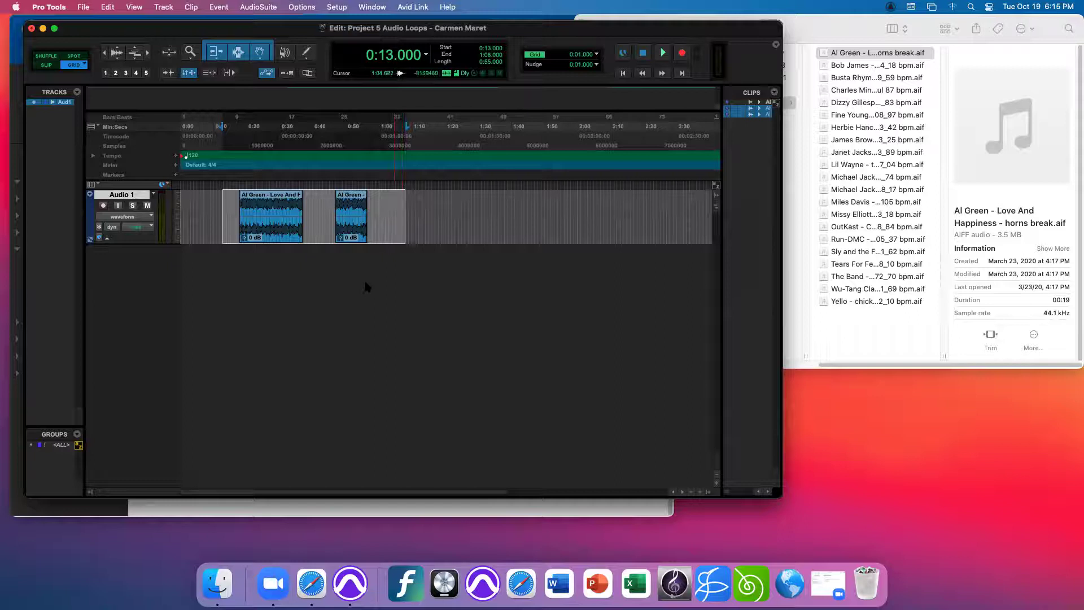
pyautogui.click(205, 200)
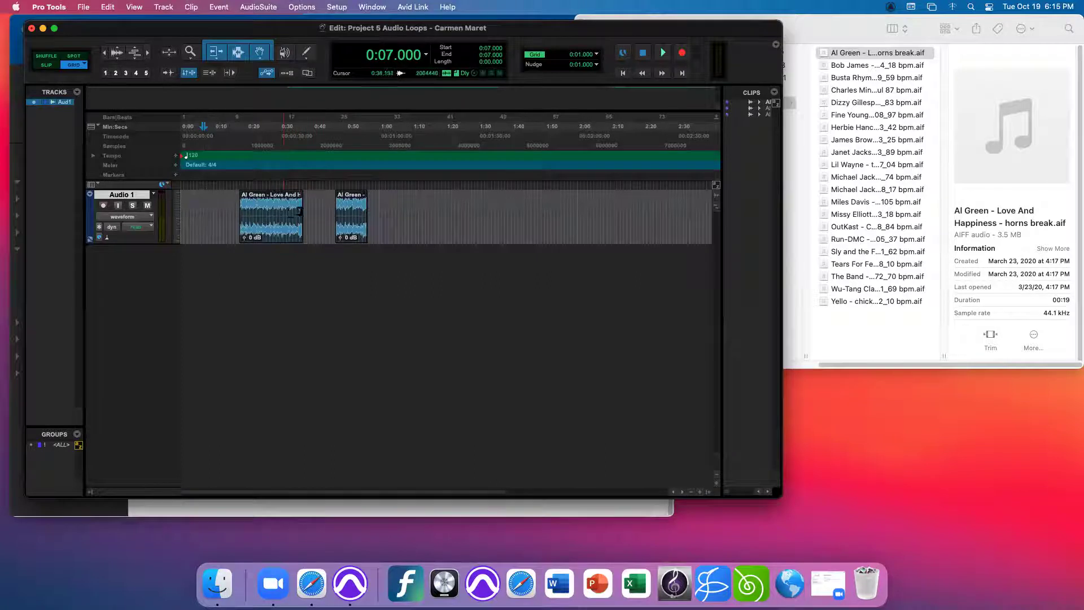
# - Trim the first clip's end, slide the second clip against it, and try a crossfade at 0:28
pyautogui.moveTo(295, 209); pyautogui.dragTo(274, 215)
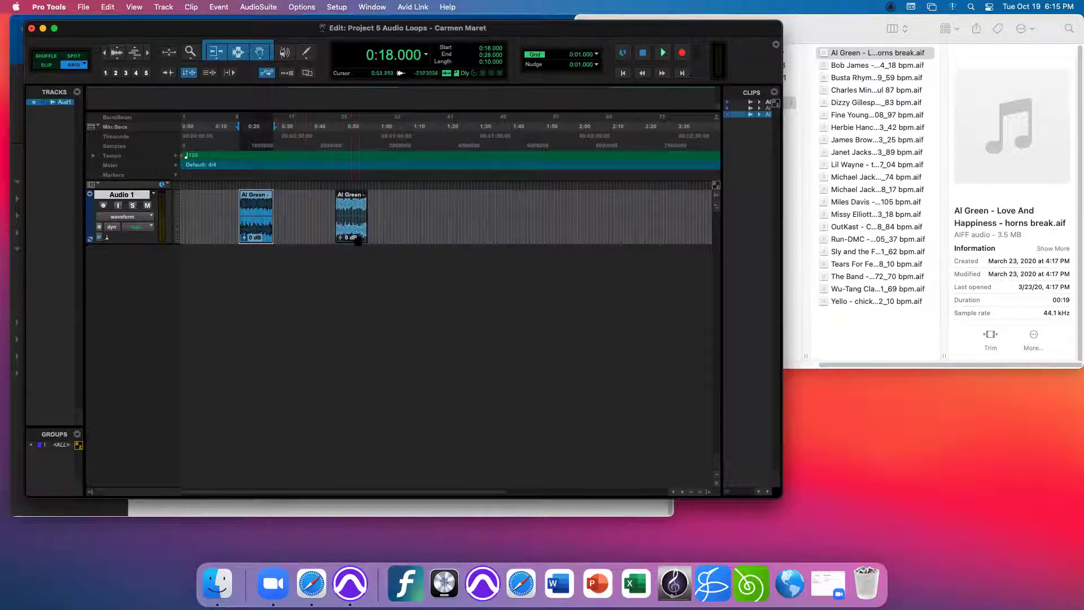
pyautogui.moveTo(355, 240); pyautogui.dragTo(296, 243)
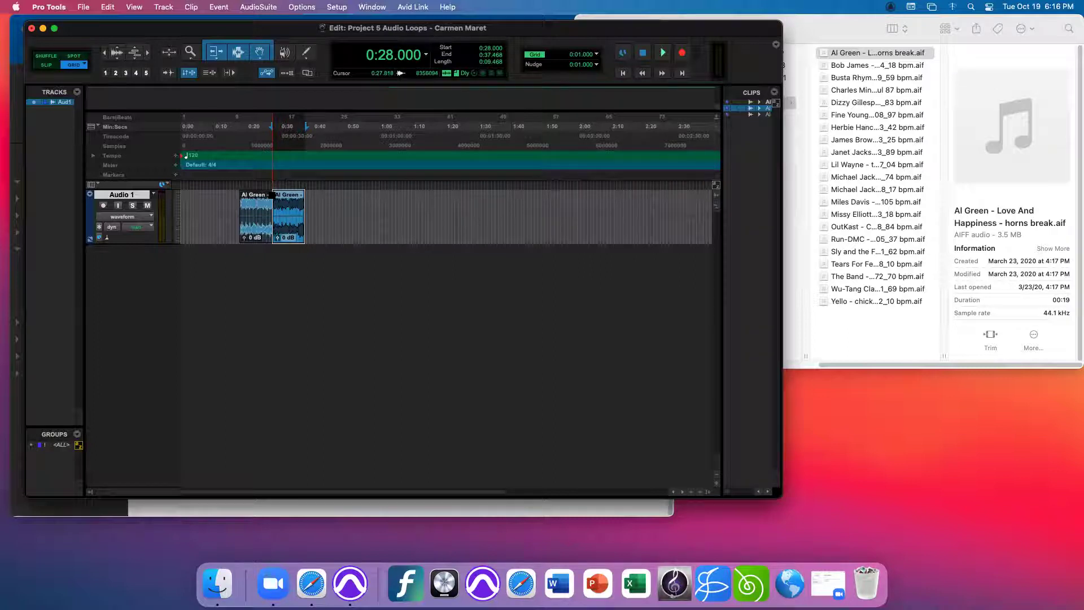
pyautogui.click(273, 196)
pyautogui.moveTo(275, 195); pyautogui.dragTo(281, 200)
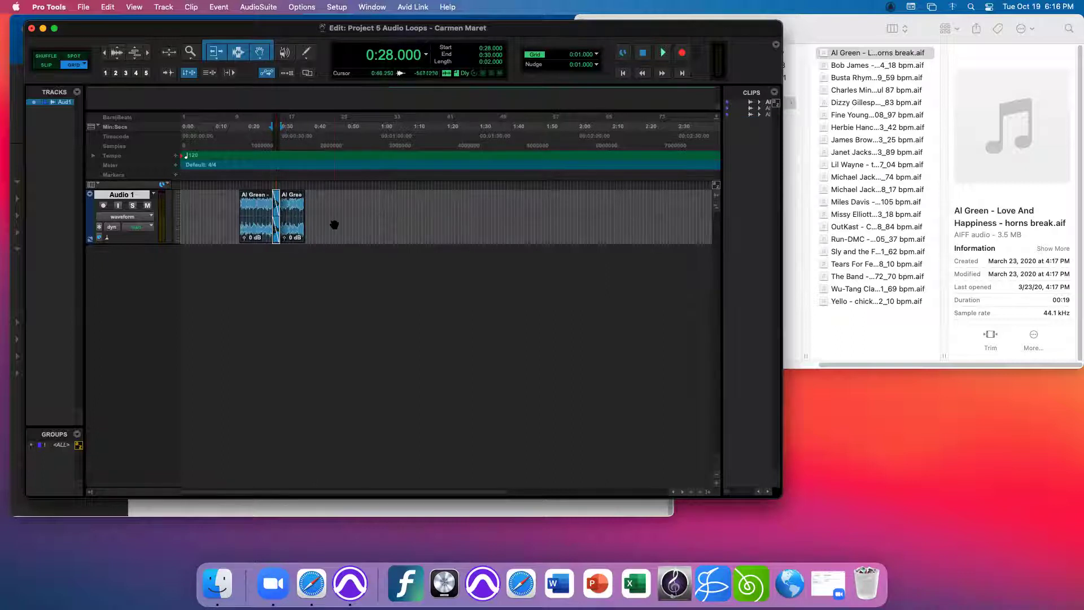
pyautogui.press('Delete')
# - Redraw the crossfade across the clip join so it spans 0:25 to 0:31
pyautogui.click(267, 235)
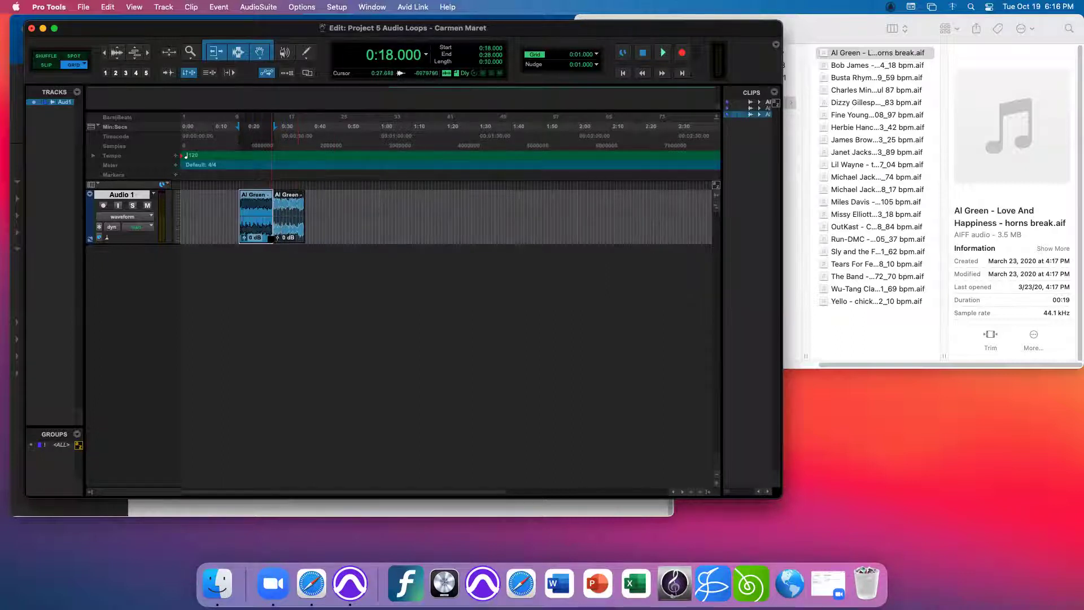
pyautogui.moveTo(273, 196); pyautogui.dragTo(289, 199)
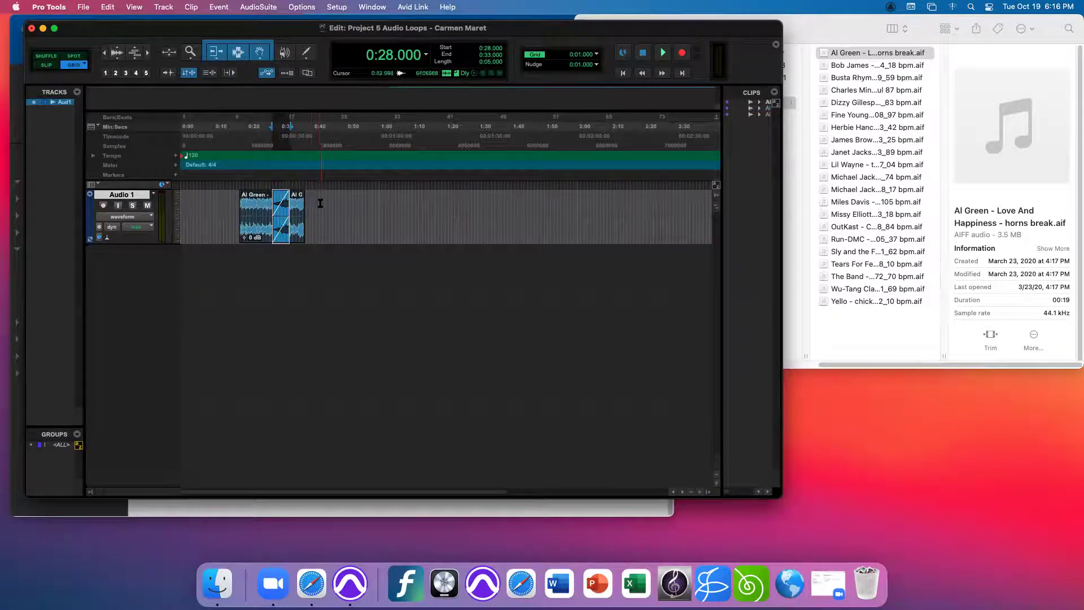
pyautogui.press('super+z')
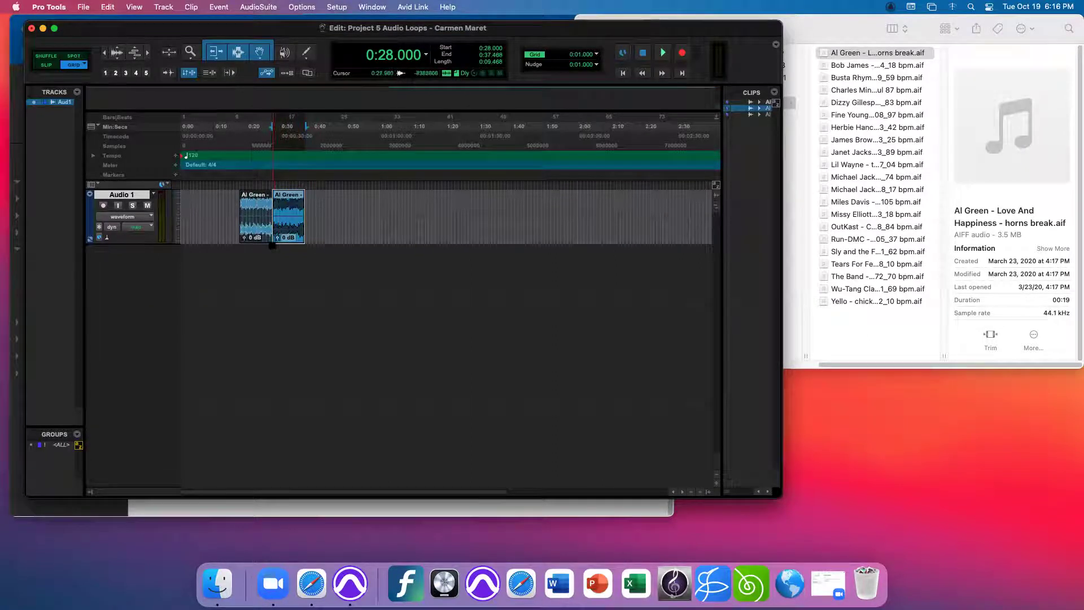
pyautogui.click(272, 242)
pyautogui.moveTo(272, 243); pyautogui.dragTo(263, 247)
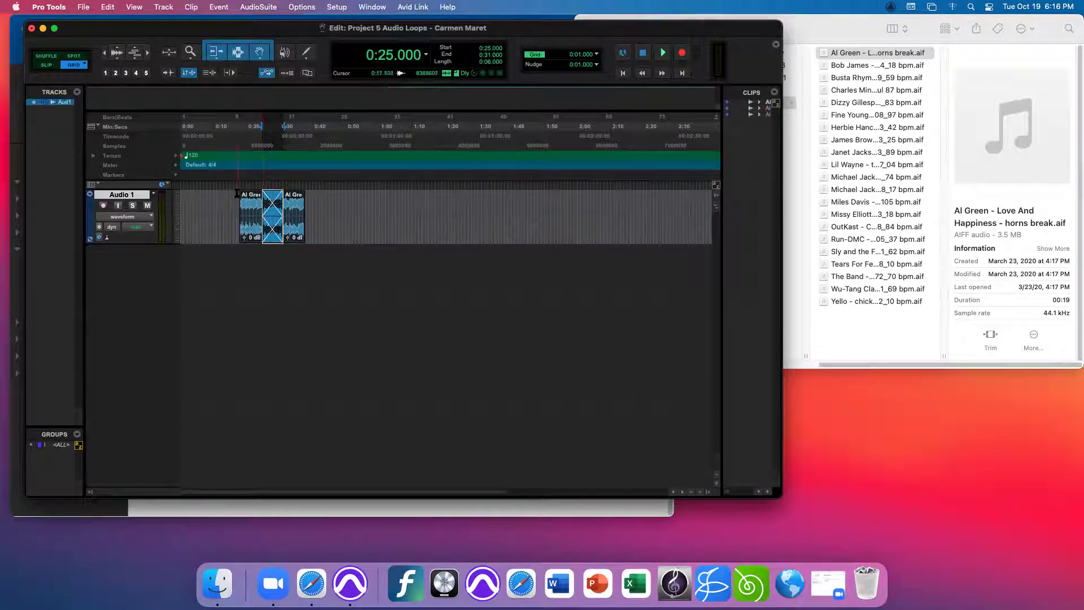
# - Play from 0:17 to hear the crossfade, then undo both the crossfade and the second clip's move
pyautogui.click(237, 195)
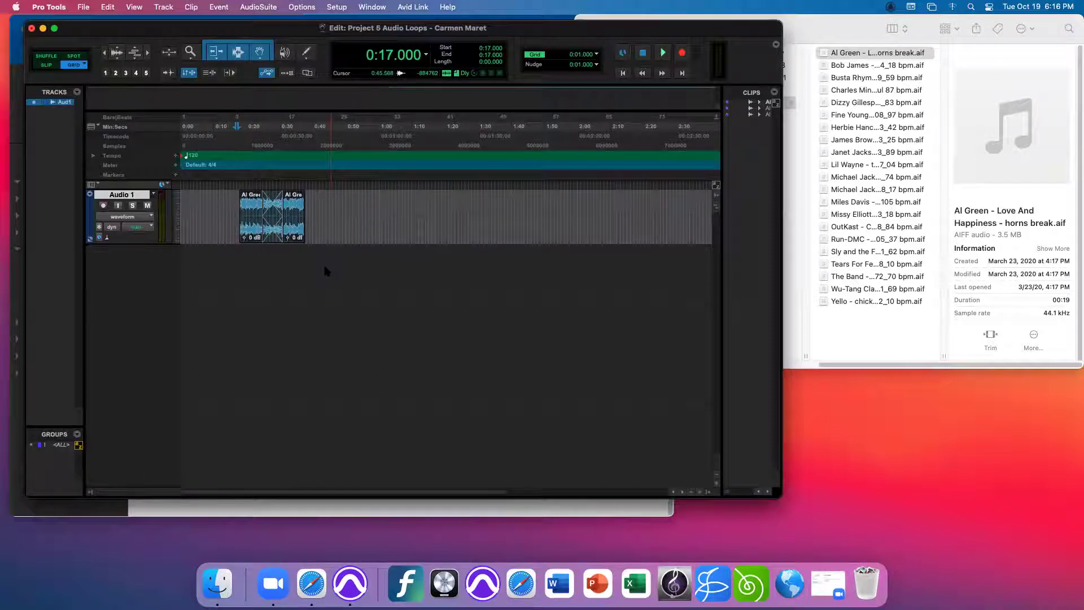
pyautogui.press('space')
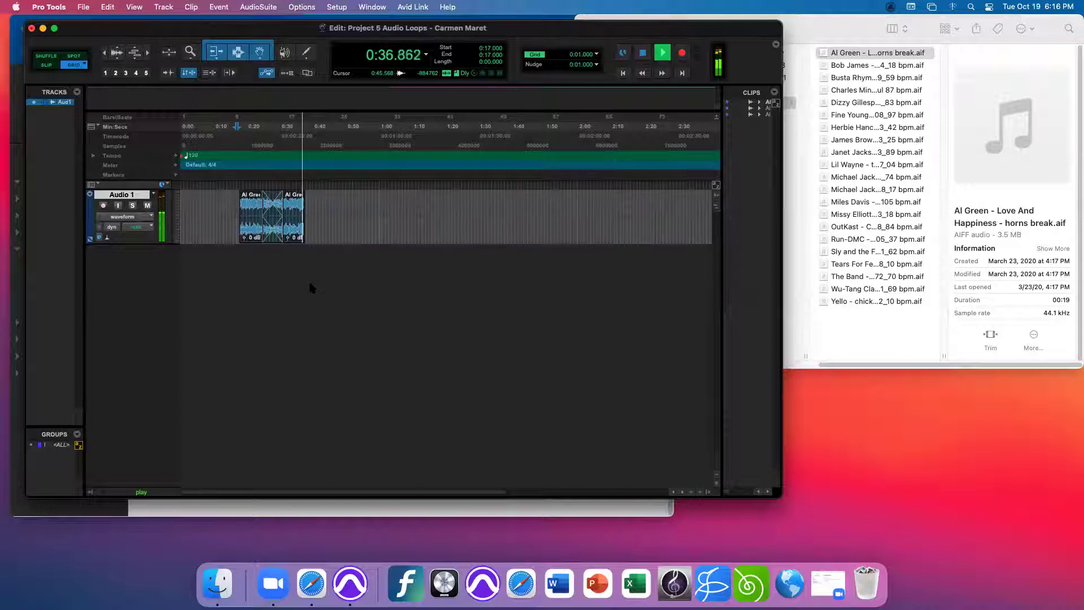
pyautogui.press('space')
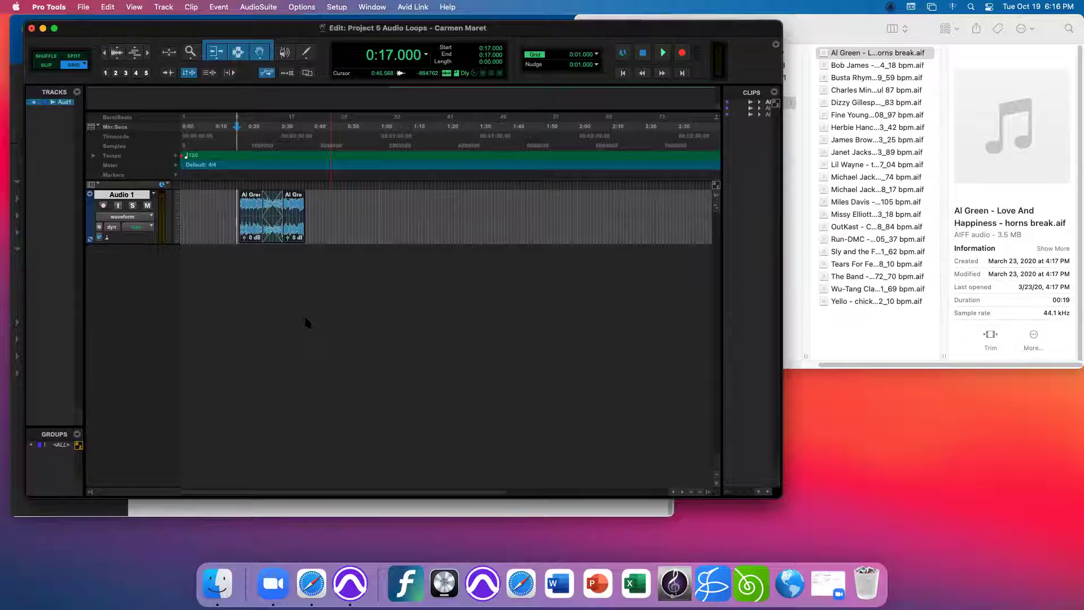
pyautogui.press('super+z')
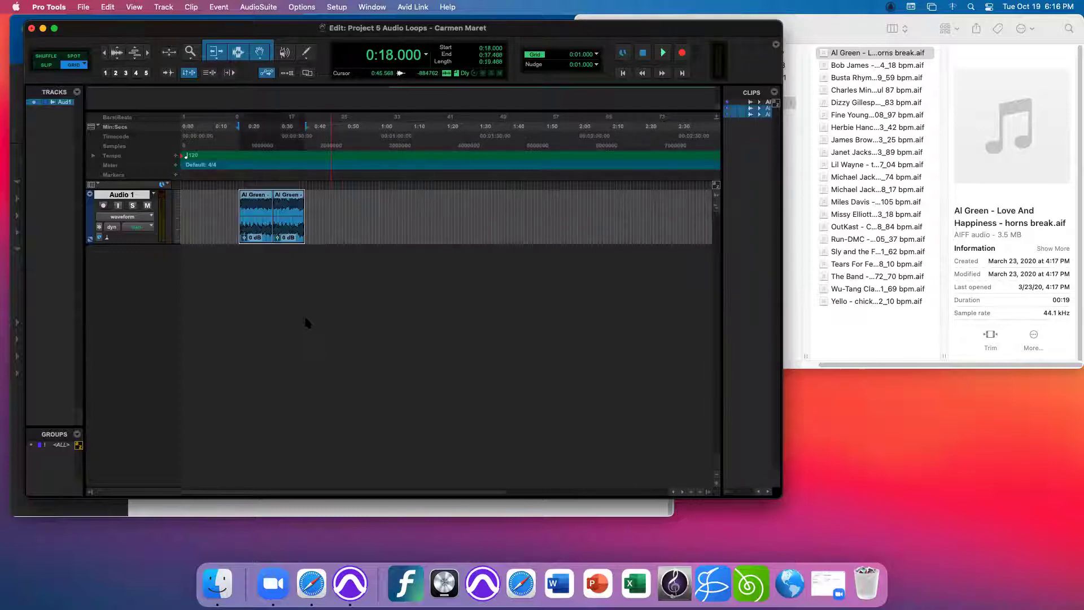
pyautogui.press('super+z')
# - Move the second Al Green clip to start at 0:30, play it back, and zoom in
pyautogui.click(319, 215)
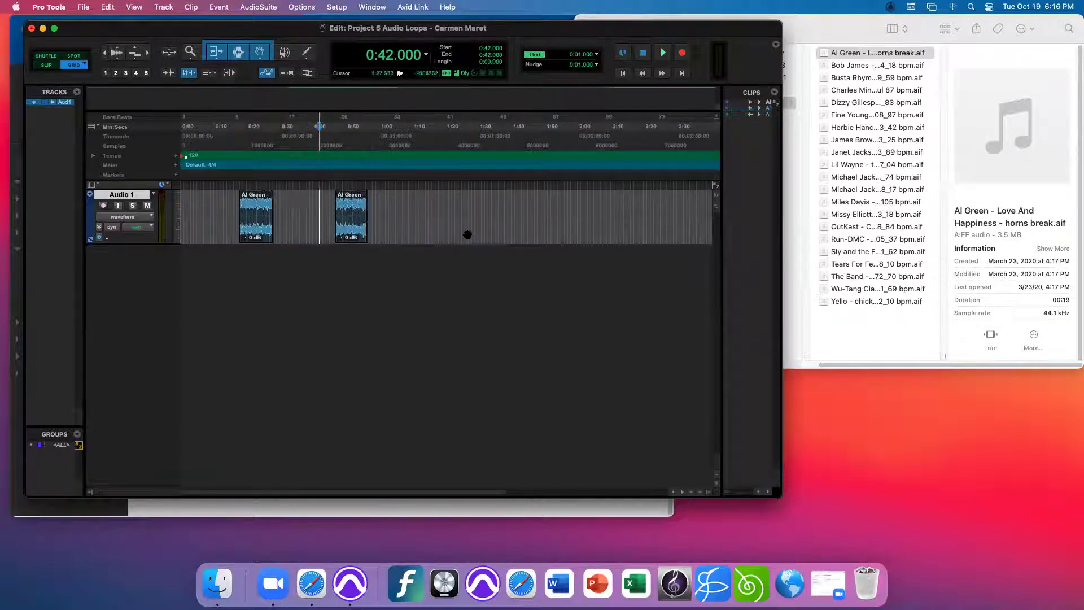
pyautogui.moveTo(351, 236); pyautogui.dragTo(294, 237)
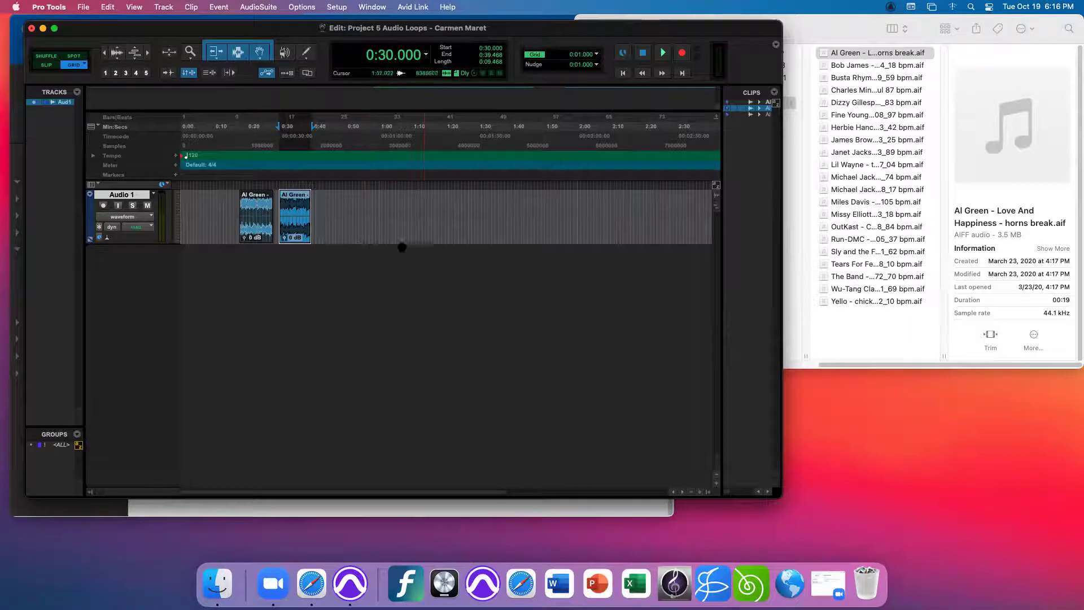
pyautogui.press('space')
pyautogui.press('space')
pyautogui.press('space')
pyautogui.press('space')
pyautogui.press('space')
pyautogui.press('space')
pyautogui.press('super+bracketright')
pyautogui.press('super+bracketright')
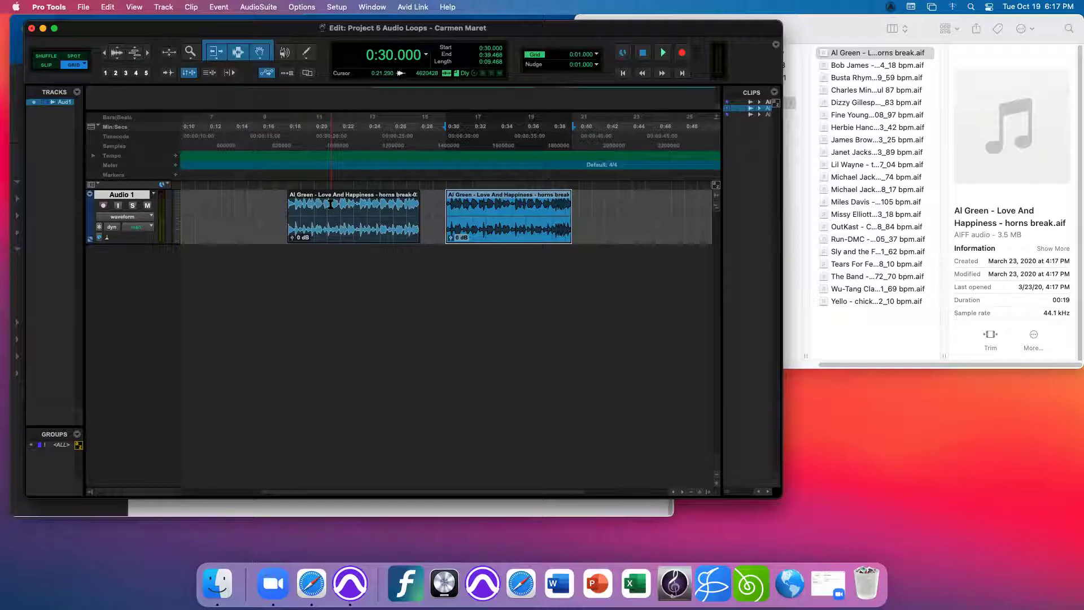
# - Zoom the timeline in and out to frame the gap around the 0:30 clip start
pyautogui.press('super+bracketright')
pyautogui.press('super+bracketright')
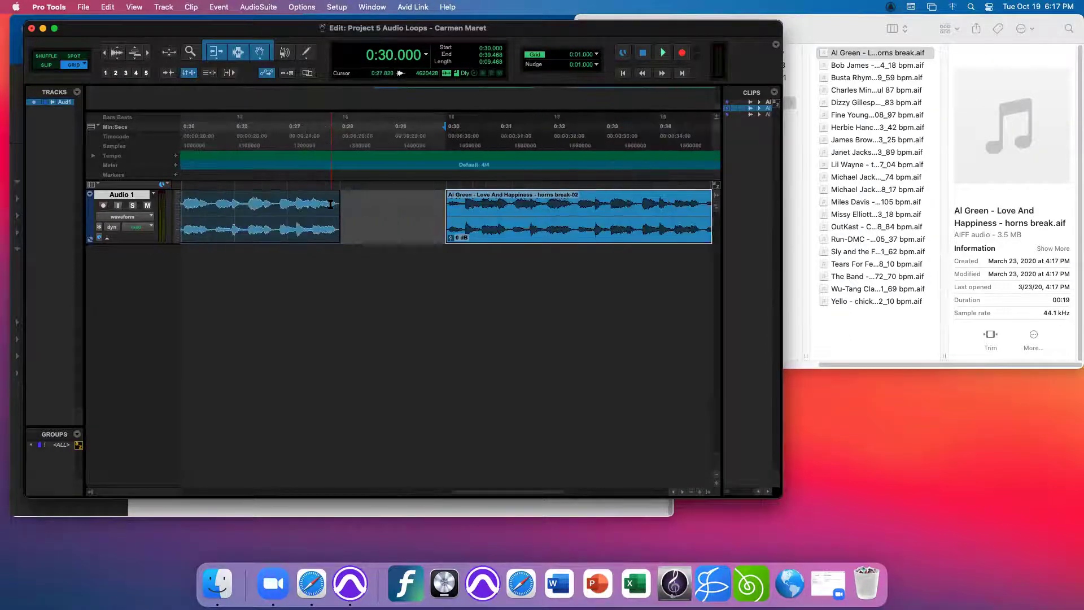
pyautogui.press('super+bracketleft')
pyautogui.press('super+bracketleft')
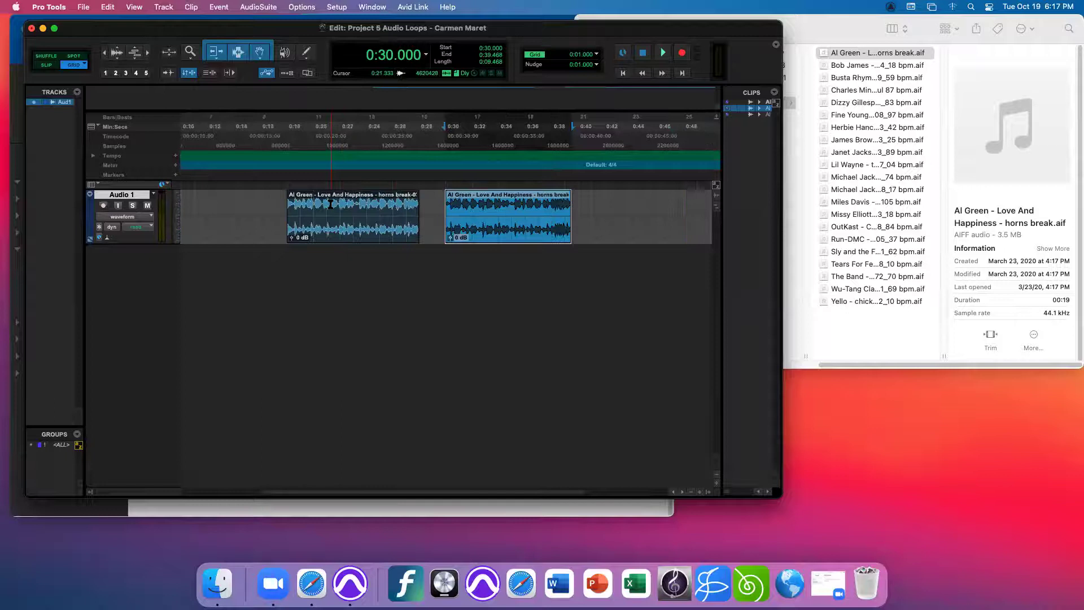
pyautogui.press('super+bracketright')
pyautogui.press('super+bracketright')
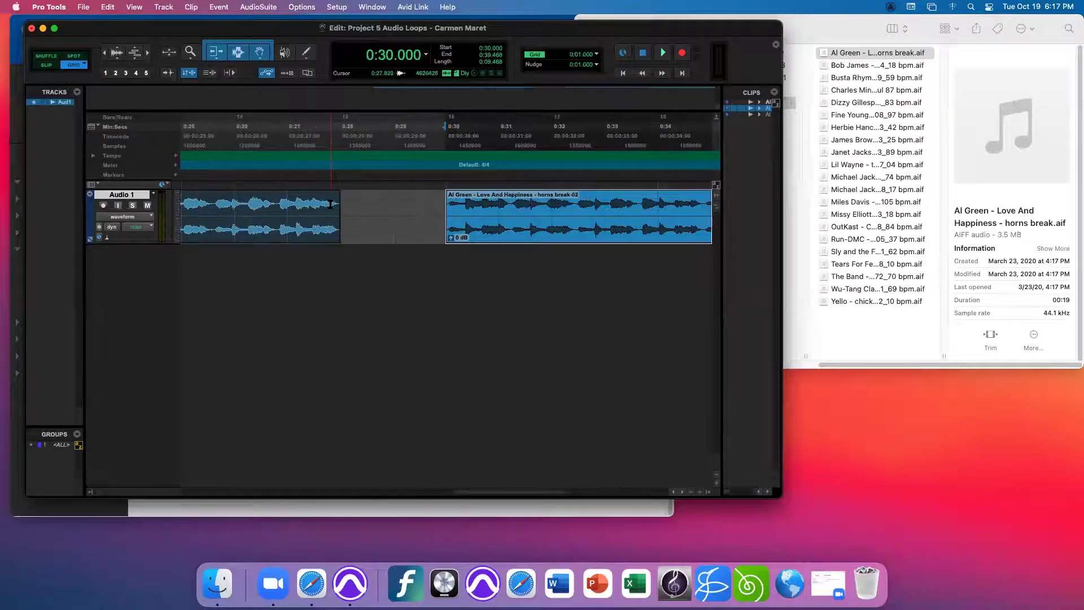
pyautogui.press('super+bracketleft')
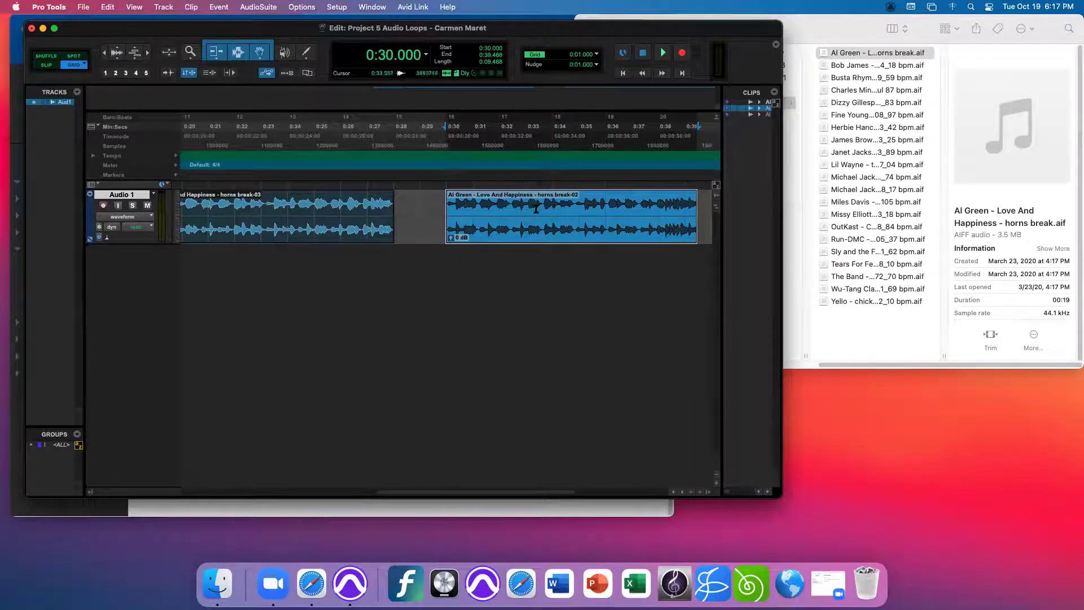
# - Copy 0:31–0:33 of the second clip and paste it into the gap at 0:28
pyautogui.moveTo(525, 209); pyautogui.dragTo(472, 214)
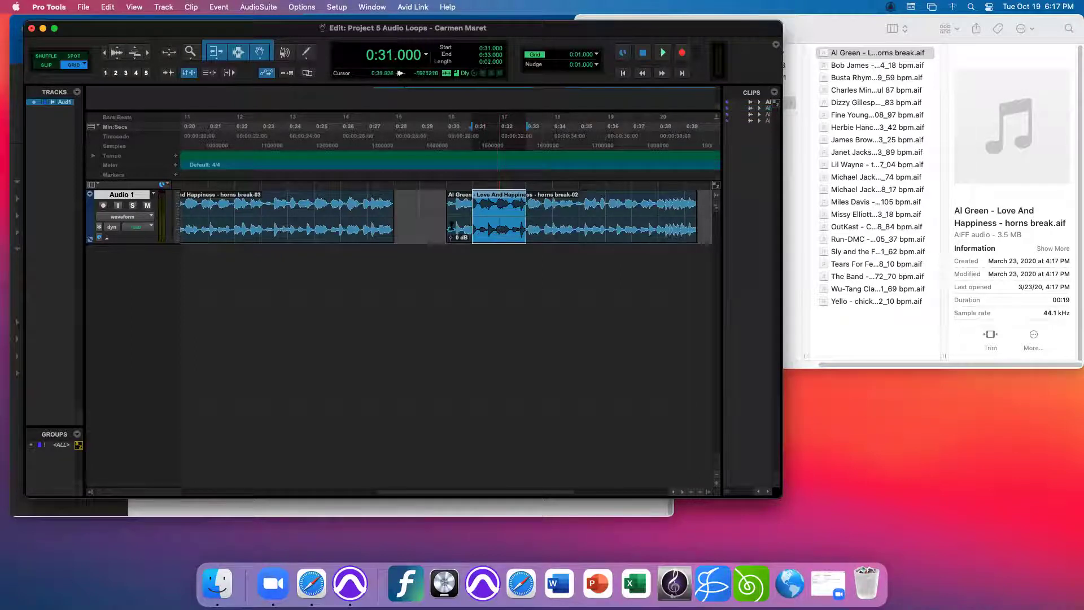
pyautogui.click(395, 186)
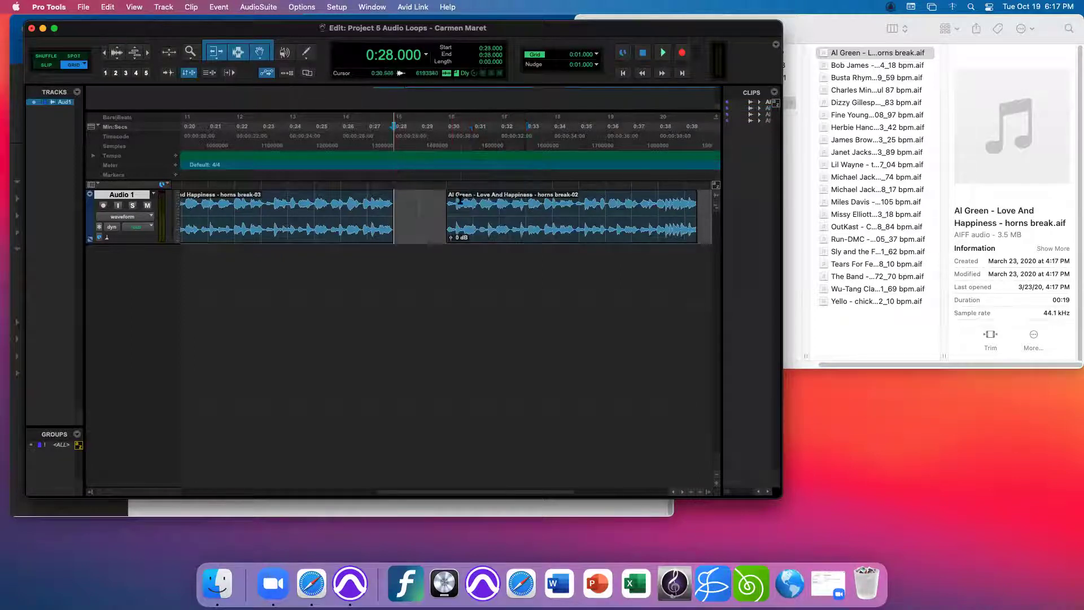
pyautogui.press('super+v')
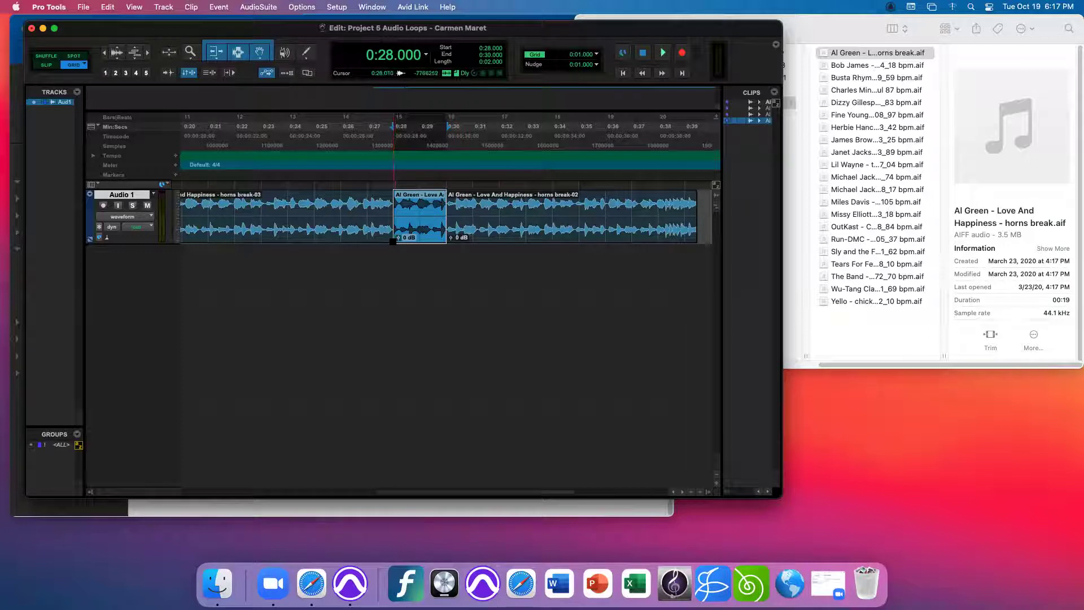
# - Crossfade the pasted piece's edges at 0:28 and 0:30, then play from 0:26
pyautogui.click(391, 239)
pyautogui.moveTo(380, 239); pyautogui.dragTo(371, 239)
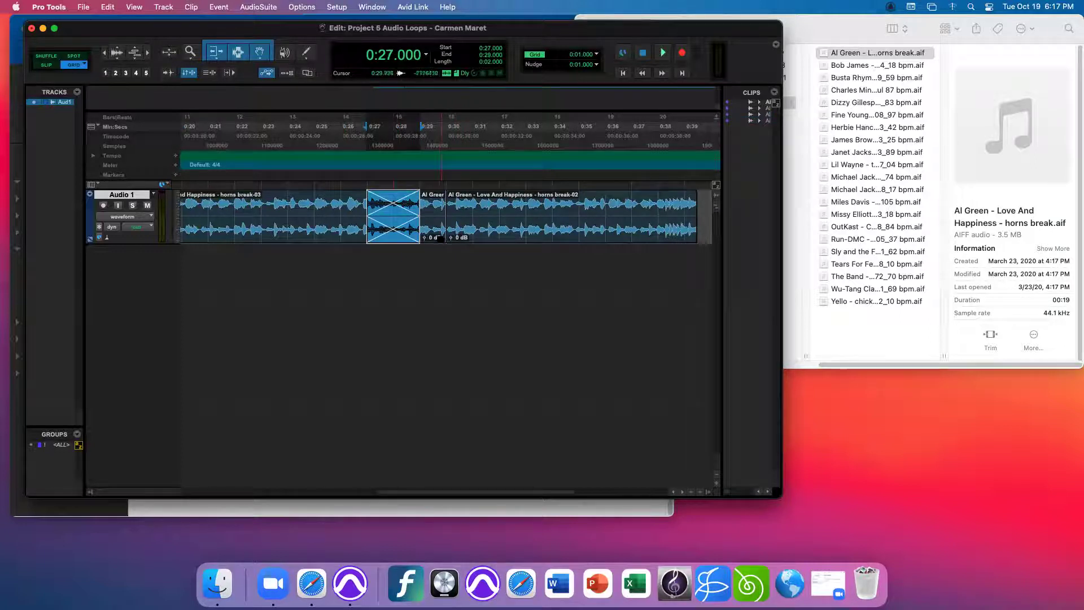
pyautogui.click(445, 239)
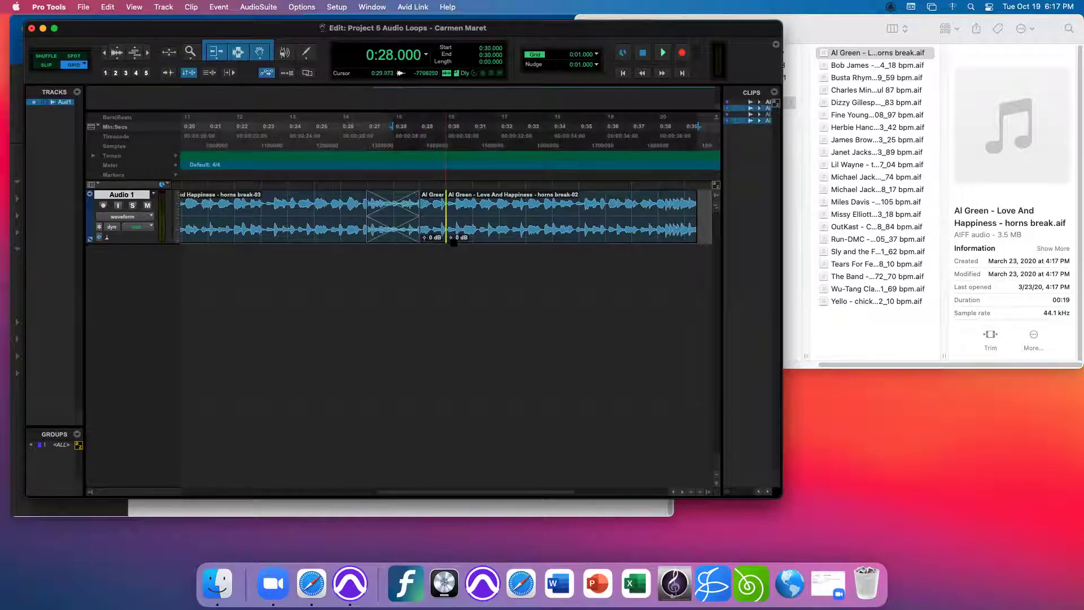
pyautogui.moveTo(453, 243); pyautogui.dragTo(421, 242)
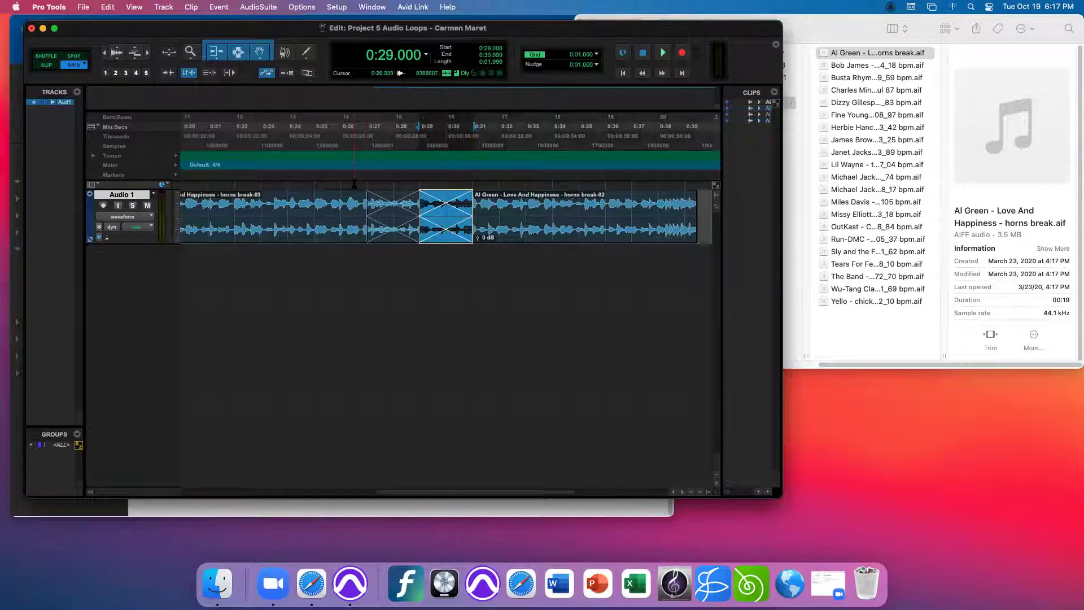
pyautogui.click(355, 192)
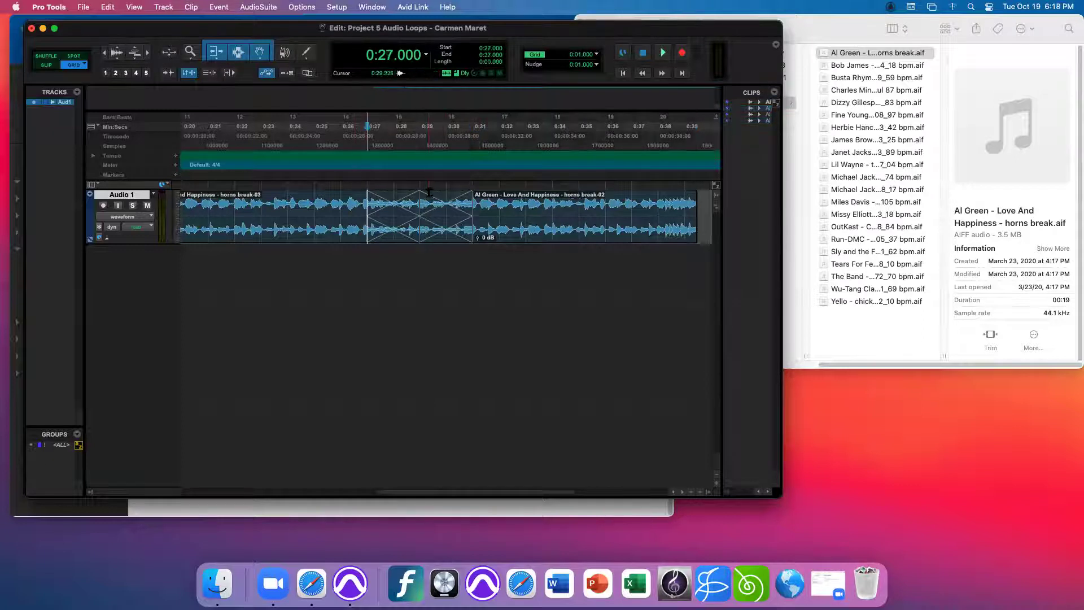
pyautogui.click(352, 192)
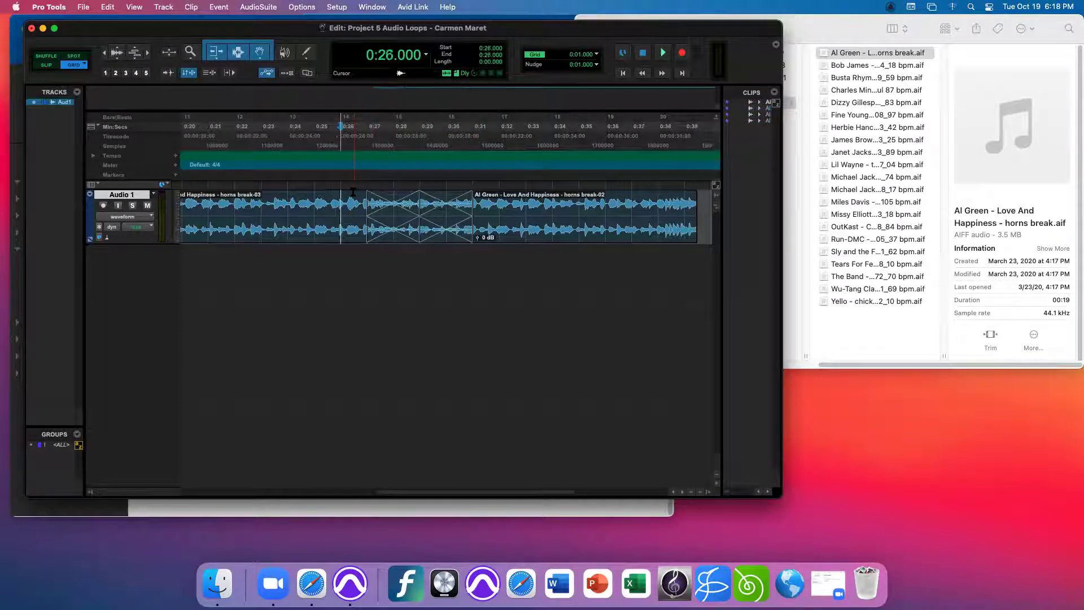
pyautogui.press('space')
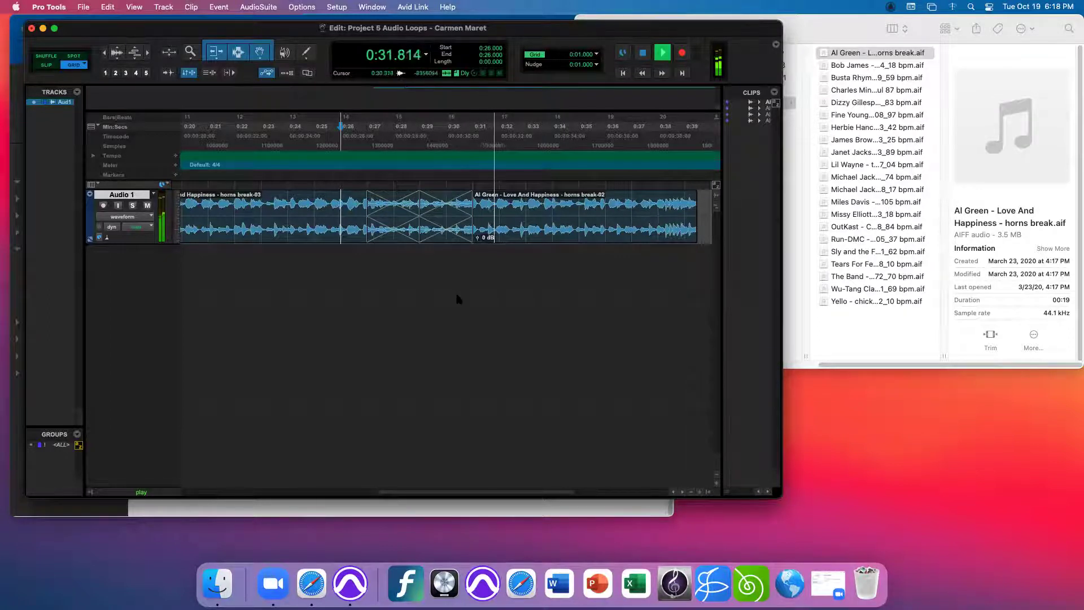
# - Stop playback, undo the two crossfades and the pasted filler, and place the cursor at 0:25
pyautogui.press('space')
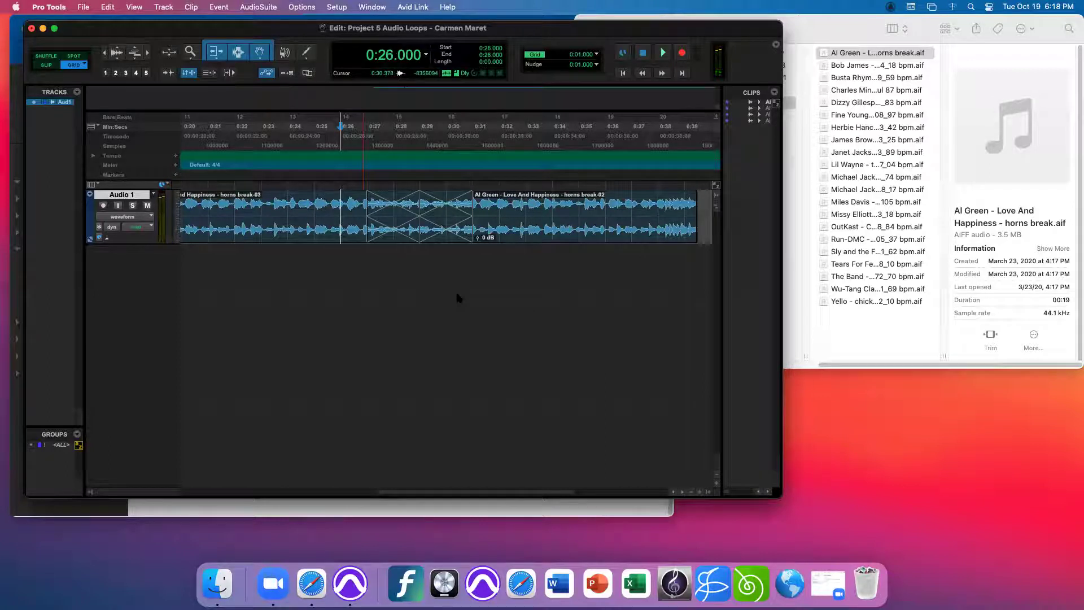
pyautogui.press('super+z')
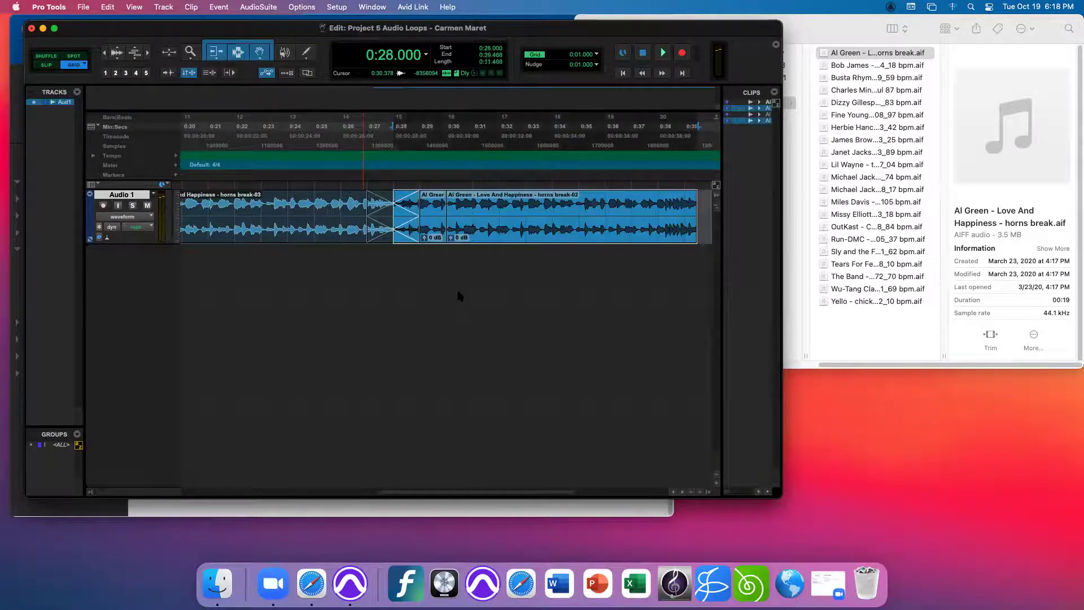
pyautogui.press('super+z')
pyautogui.press('super+z')
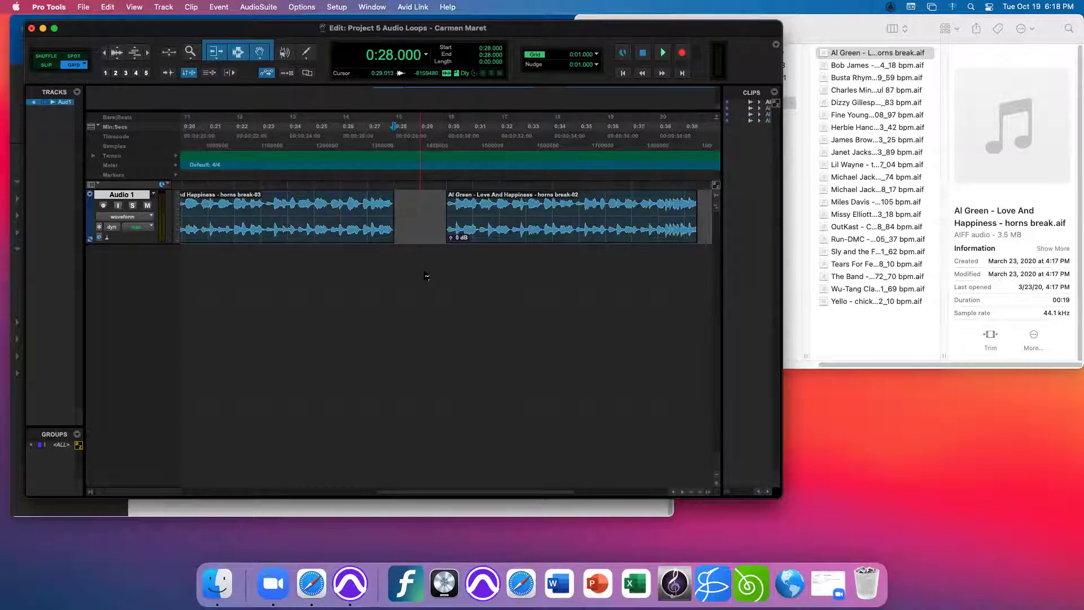
pyautogui.click(314, 202)
# - Split the first Al Green clip at 0:25, shift the new piece to 0:26 and trim its end
pyautogui.press('super+e')
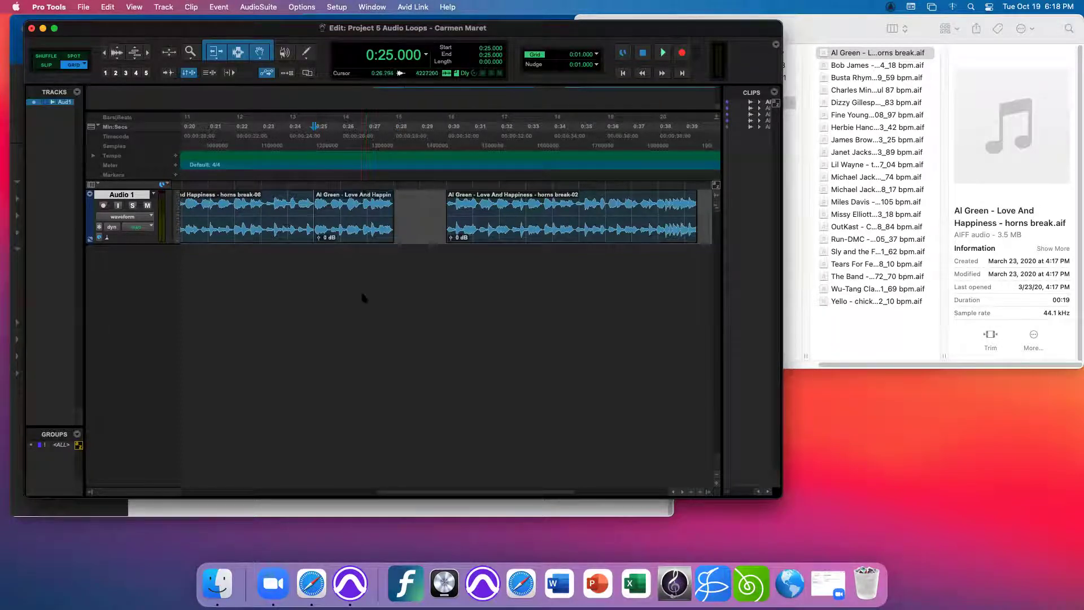
pyautogui.moveTo(356, 238); pyautogui.dragTo(382, 237)
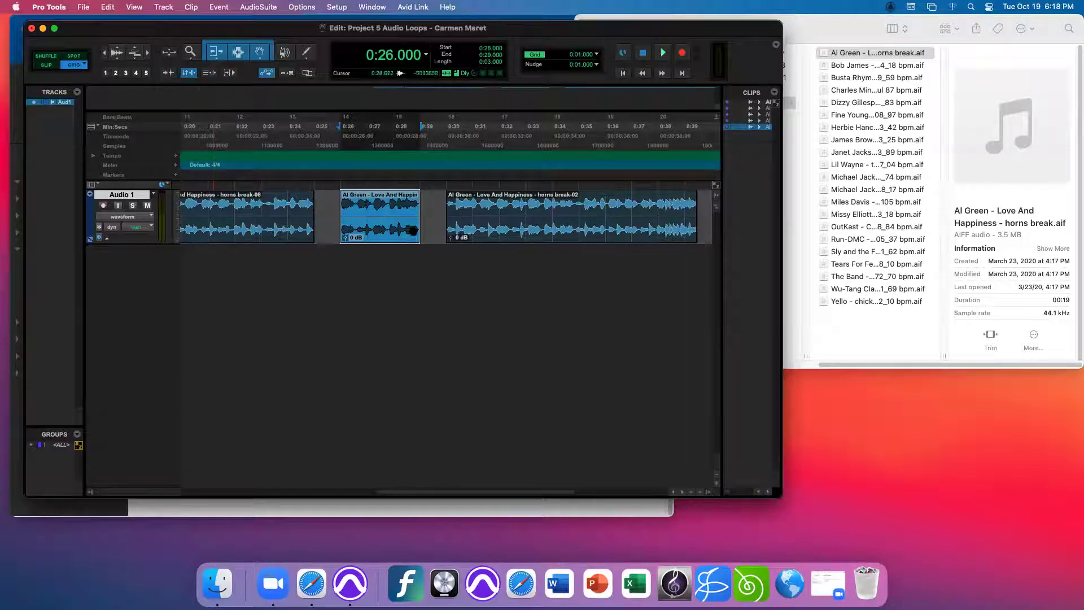
pyautogui.moveTo(417, 210); pyautogui.dragTo(446, 213)
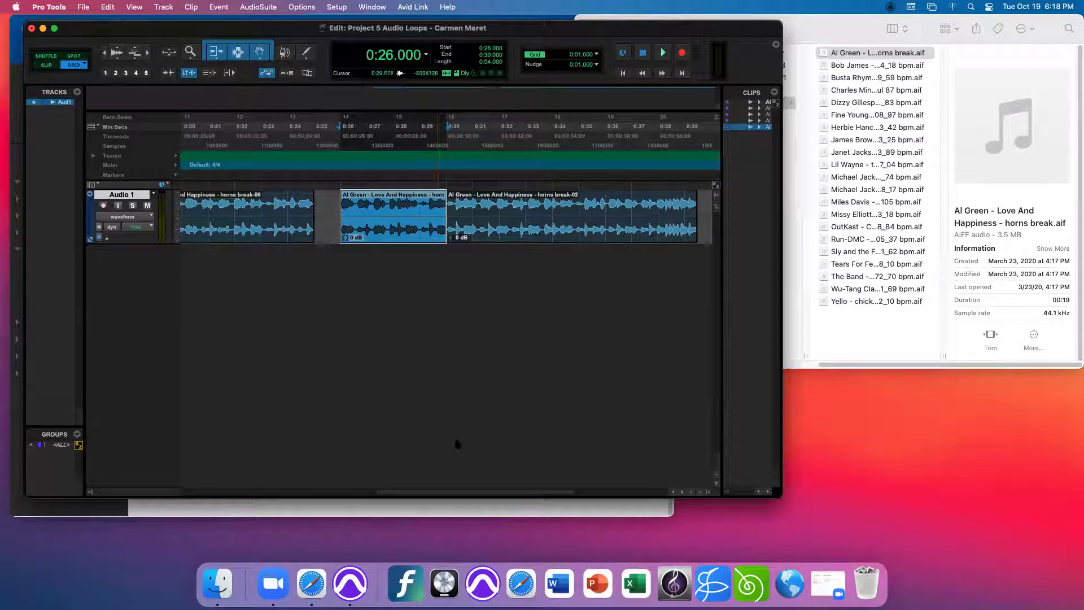
pyautogui.hscroll(5, 440, 495)
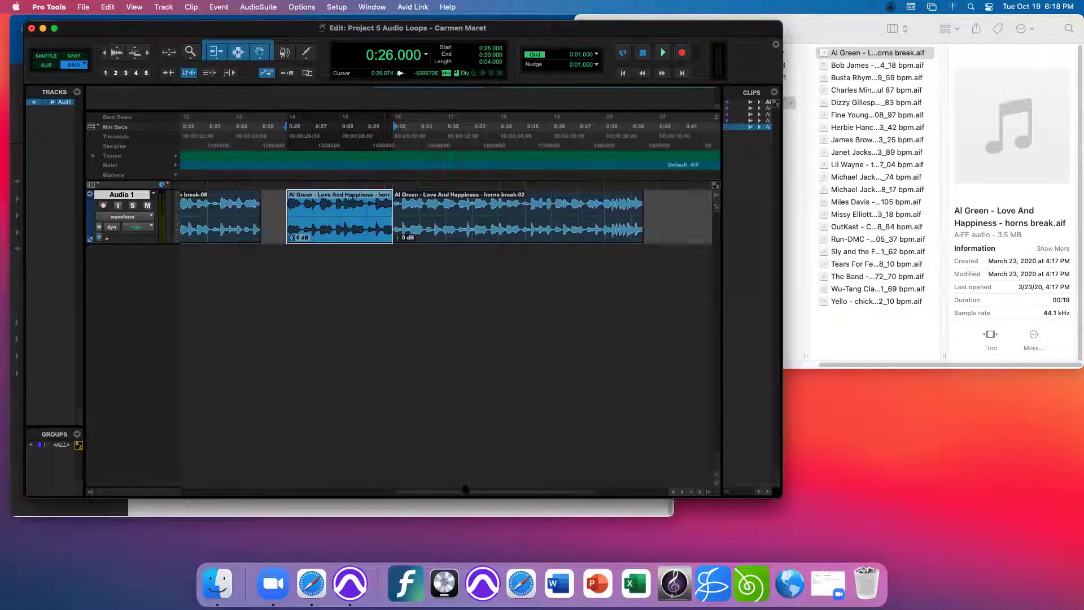
pyautogui.click(631, 210)
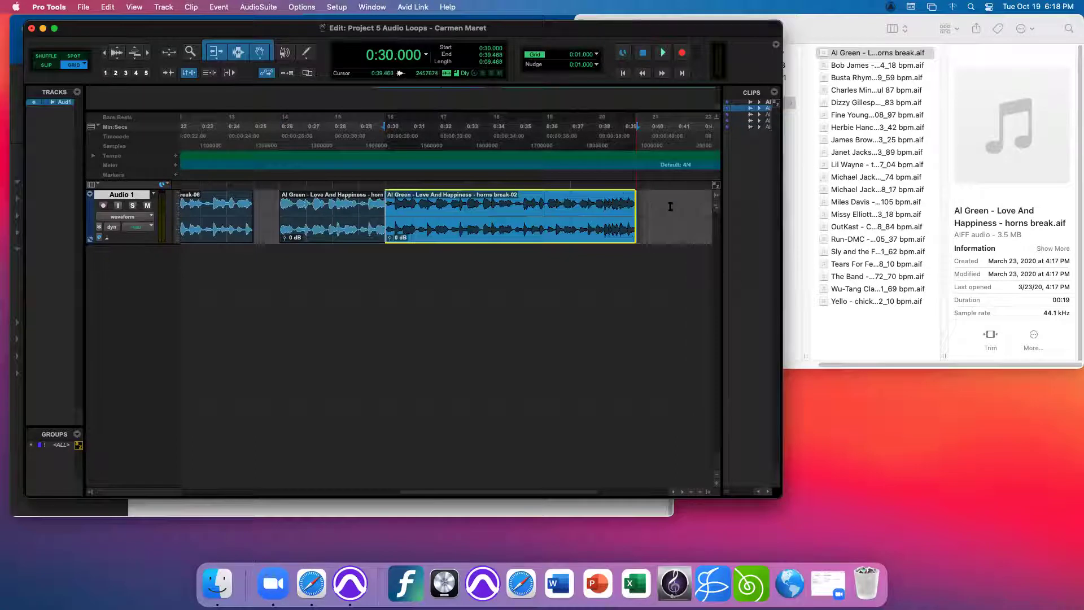
# - Shorten horns break-02, then in Shuffle mode trim the middle clip to 0:28.373 so horns break-08 follows
pyautogui.moveTo(633, 210); pyautogui.dragTo(544, 217)
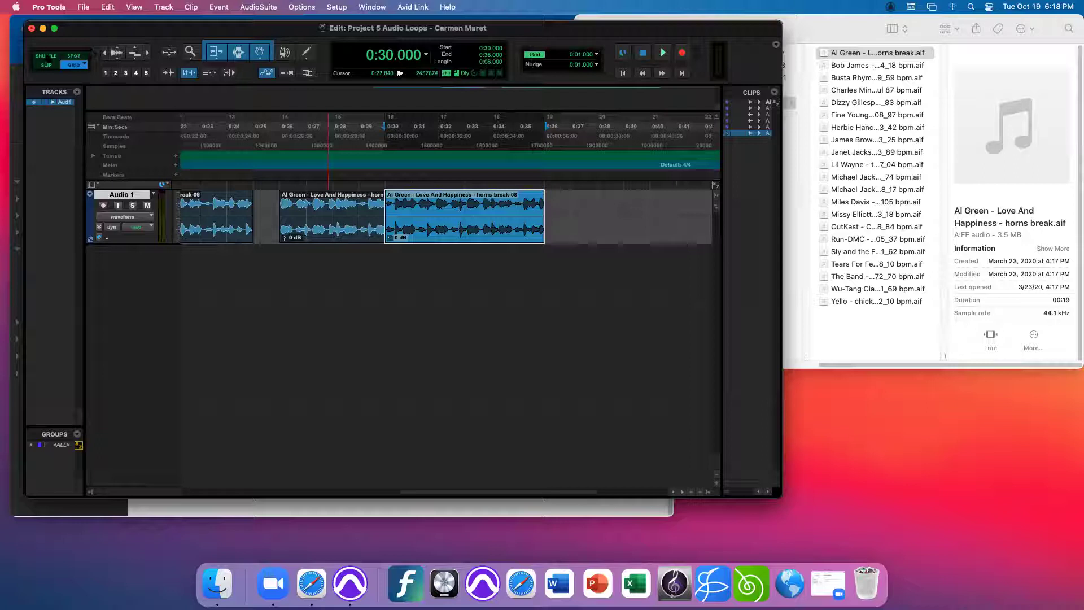
pyautogui.click(47, 56)
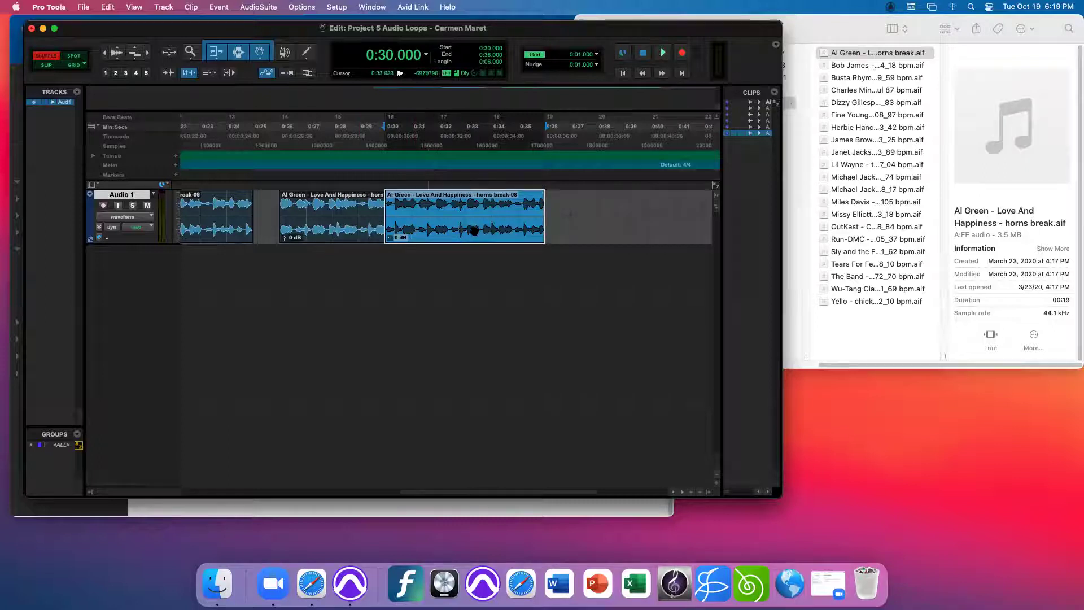
pyautogui.click(319, 231)
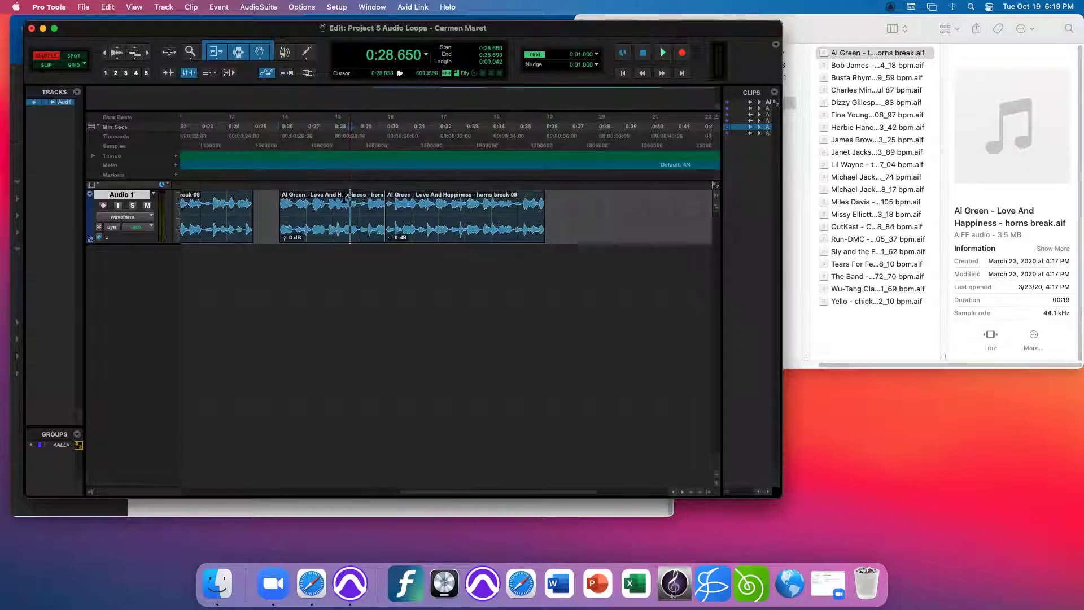
pyautogui.click(434, 230)
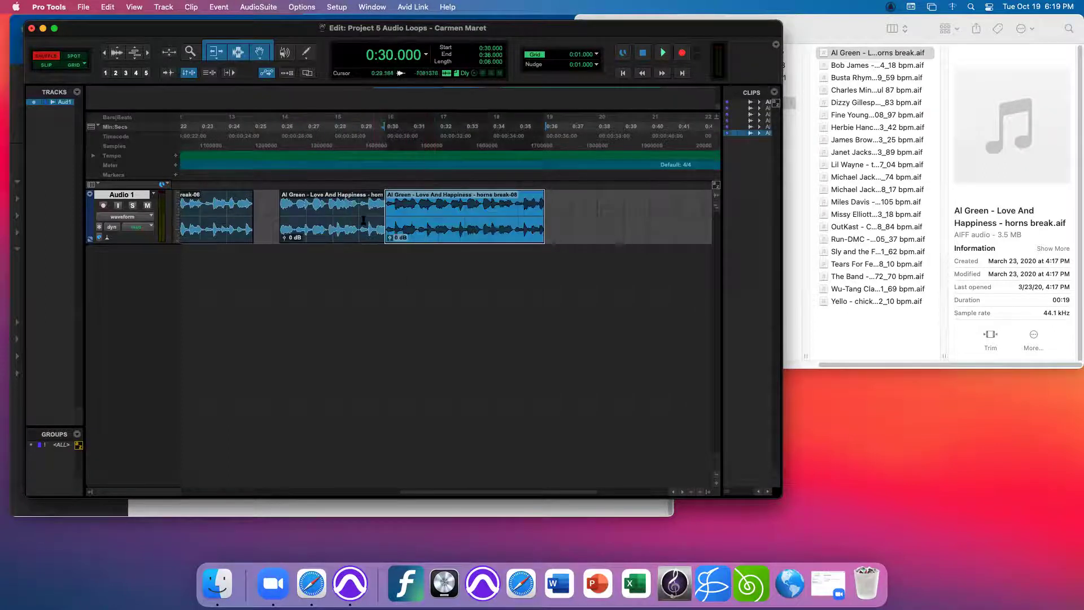
pyautogui.moveTo(384, 222); pyautogui.dragTo(342, 229)
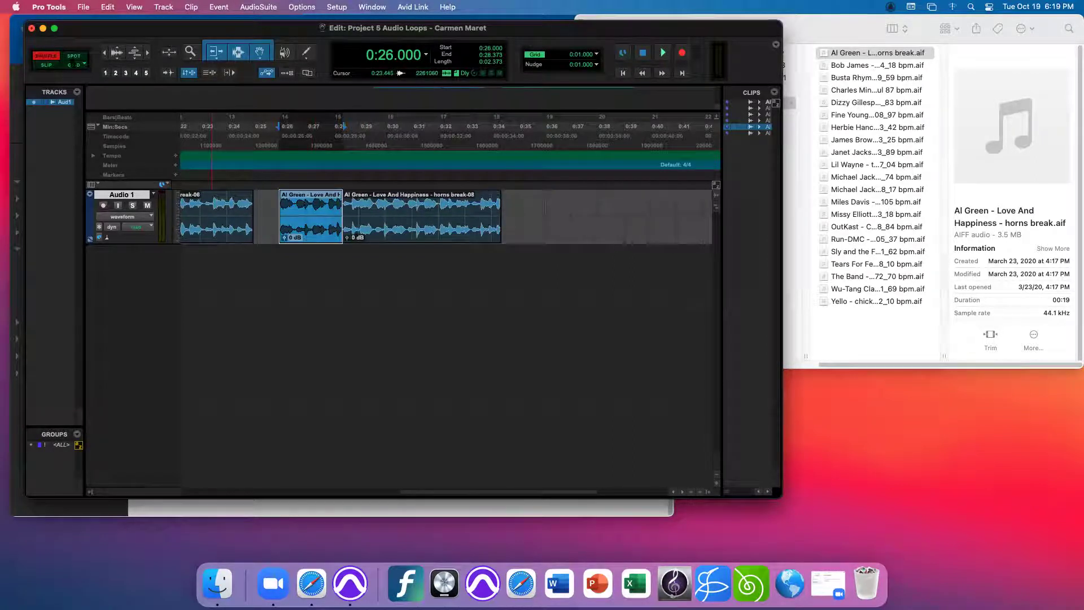
# - Switch back to Slip mode and drag the middle Al Green clip later over the horns clip
pyautogui.press('F2')
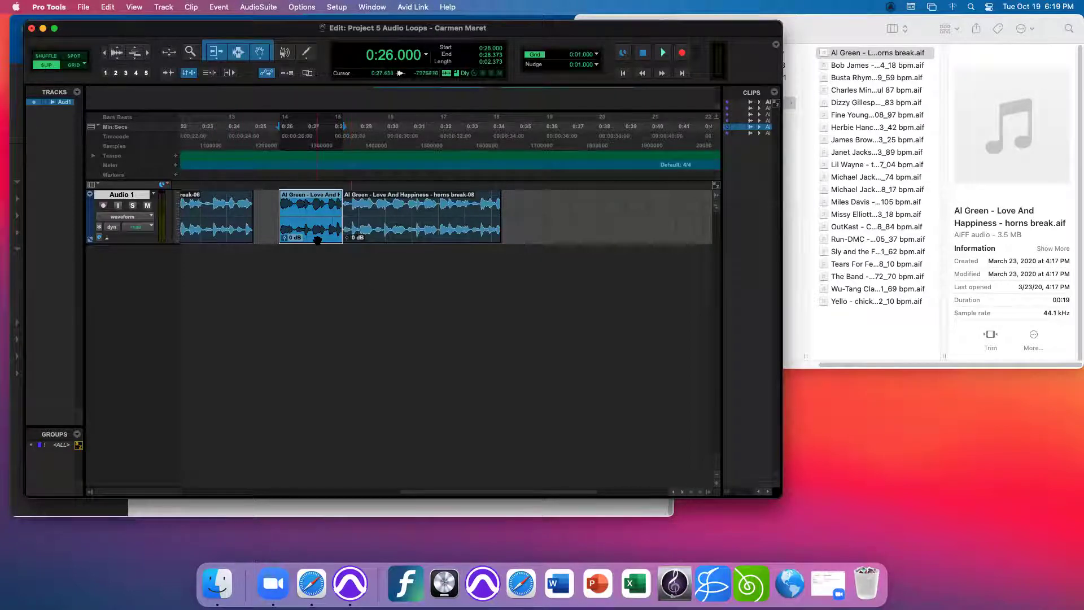
pyautogui.moveTo(320, 243); pyautogui.dragTo(395, 239)
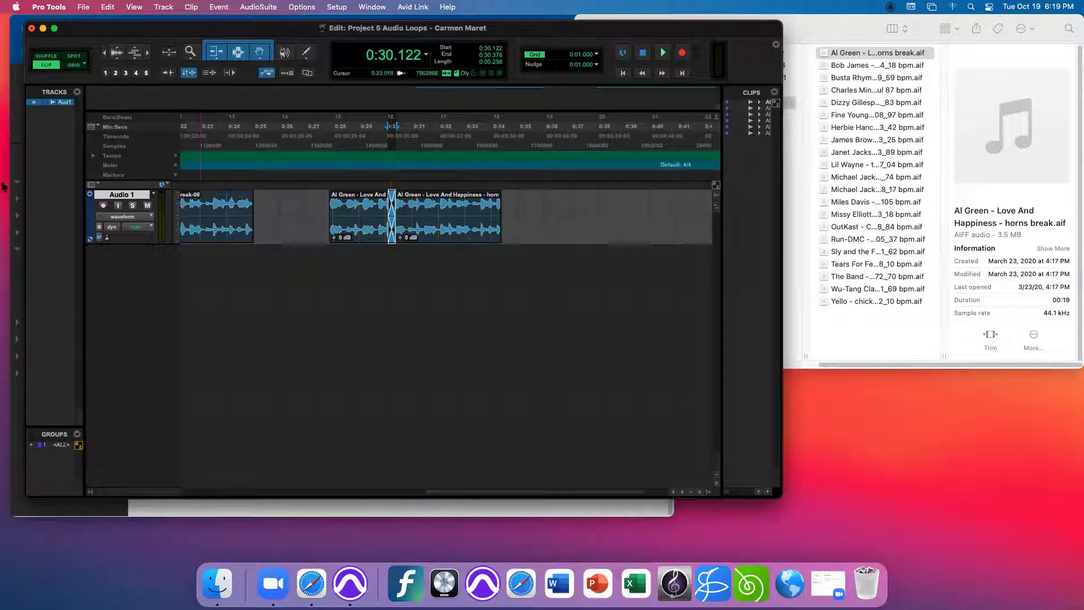
pyautogui.click(217, 62)
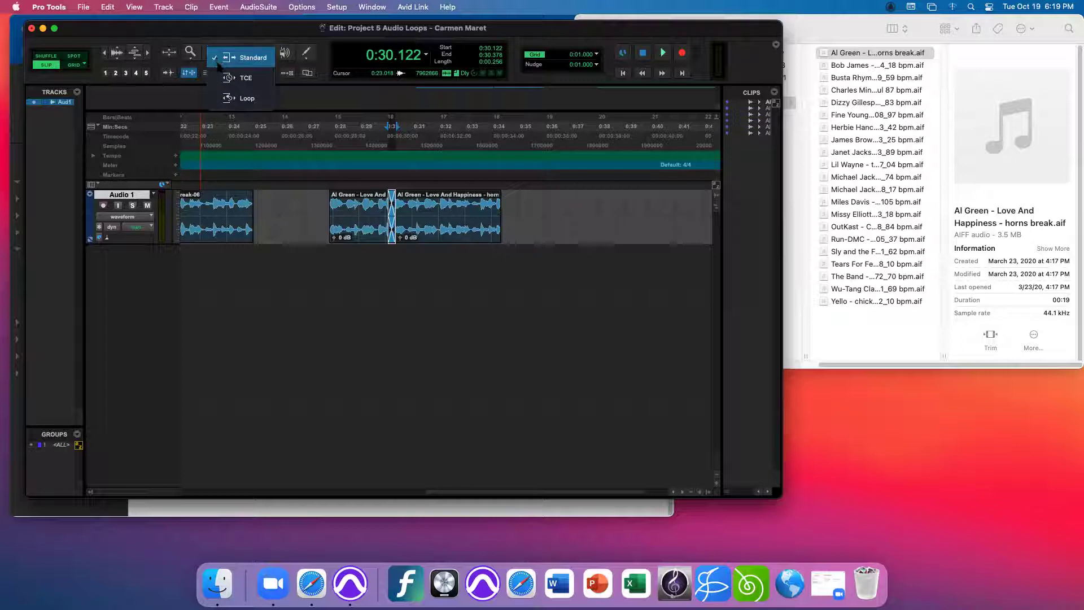
# - Set trimming to Loop, loop-extend horns break-08 toward 0:45, then undo back to 0:30.378–0:34.373
pyautogui.click(229, 99)
pyautogui.moveTo(499, 236); pyautogui.dragTo(683, 233)
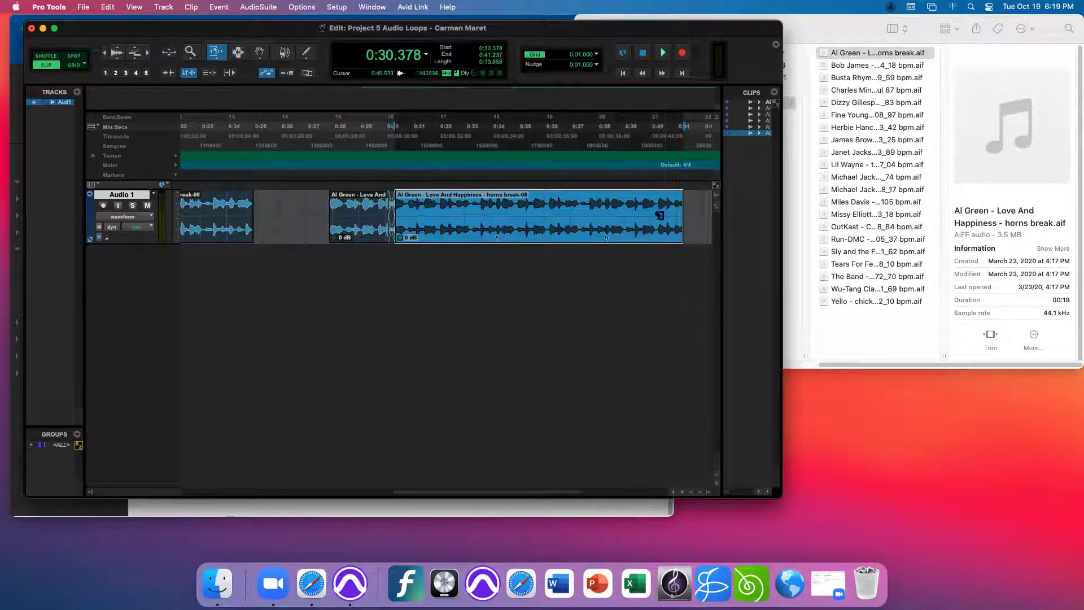
pyautogui.hscroll(5, 508, 226)
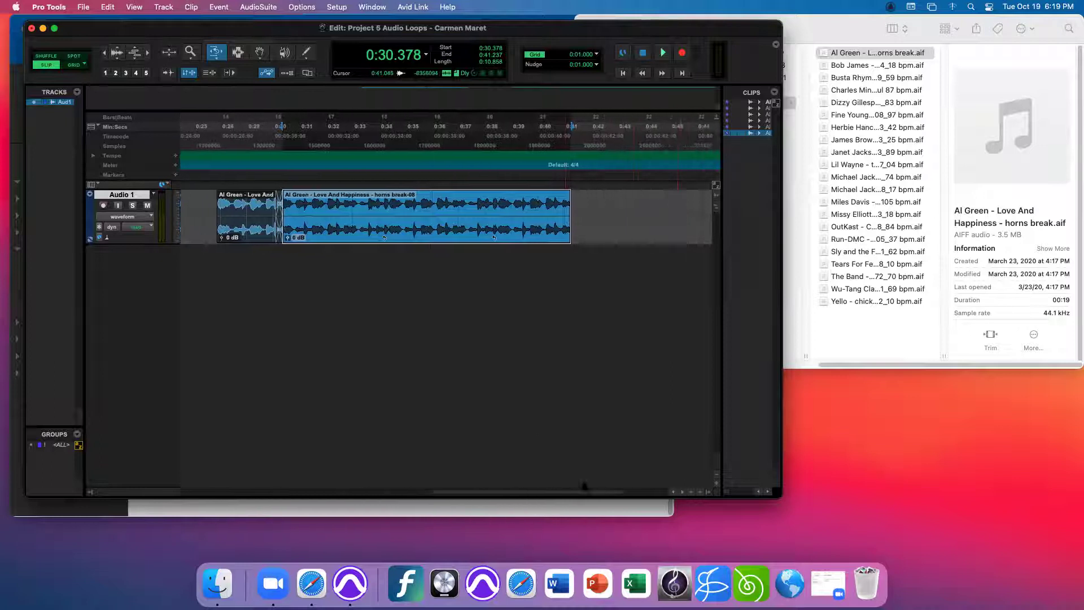
pyautogui.click(625, 231)
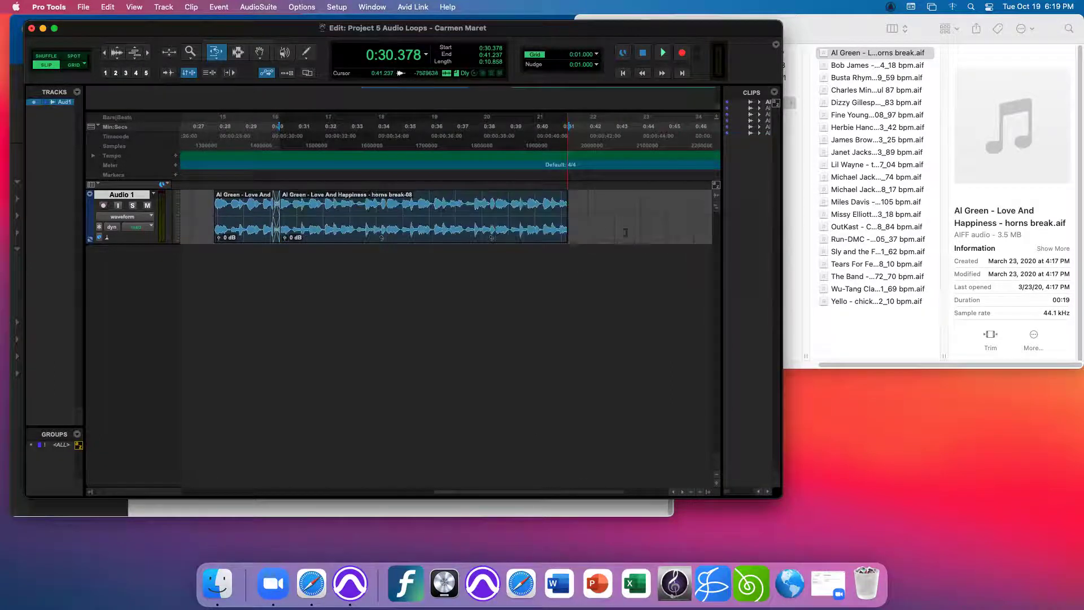
pyautogui.moveTo(561, 237); pyautogui.dragTo(694, 244)
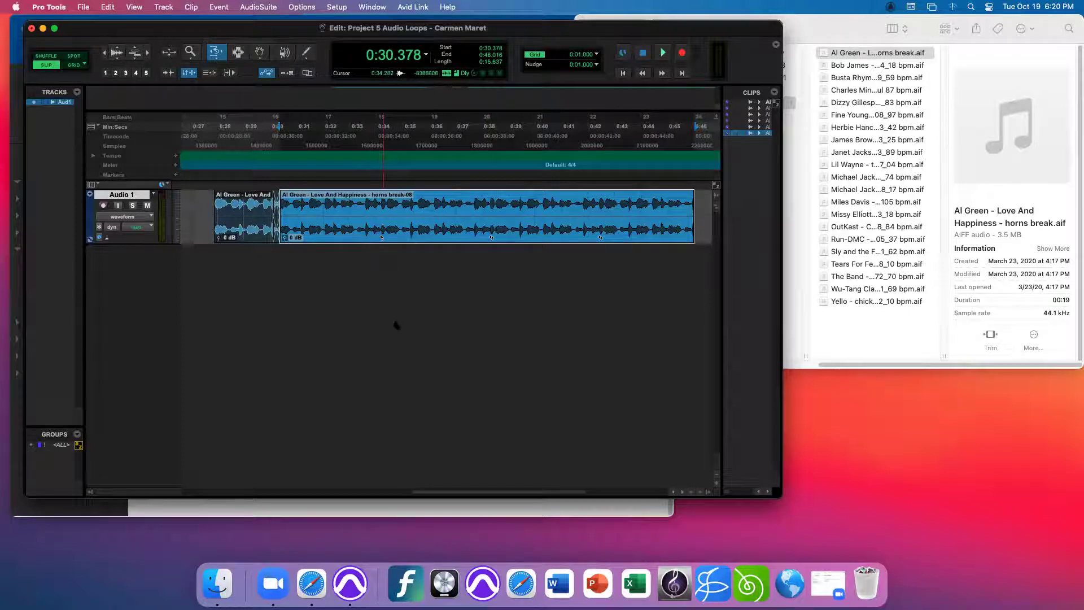
pyautogui.press('super+z')
pyautogui.press('super+z')
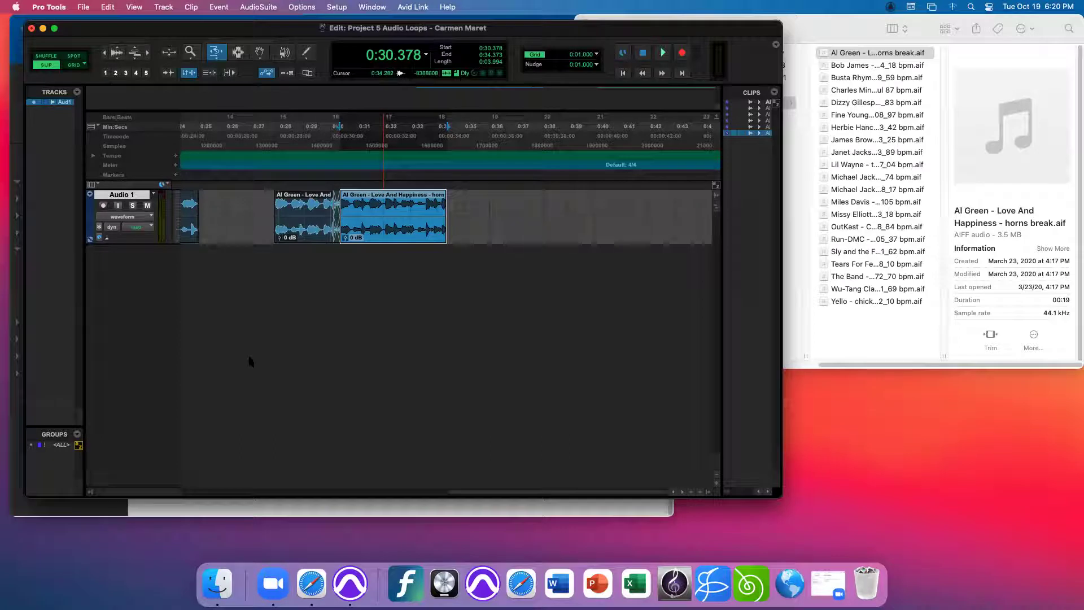
# - Switch the Trim tool to TCE and try stretching the horns clip, dismissing the fade alert
pyautogui.click(217, 54)
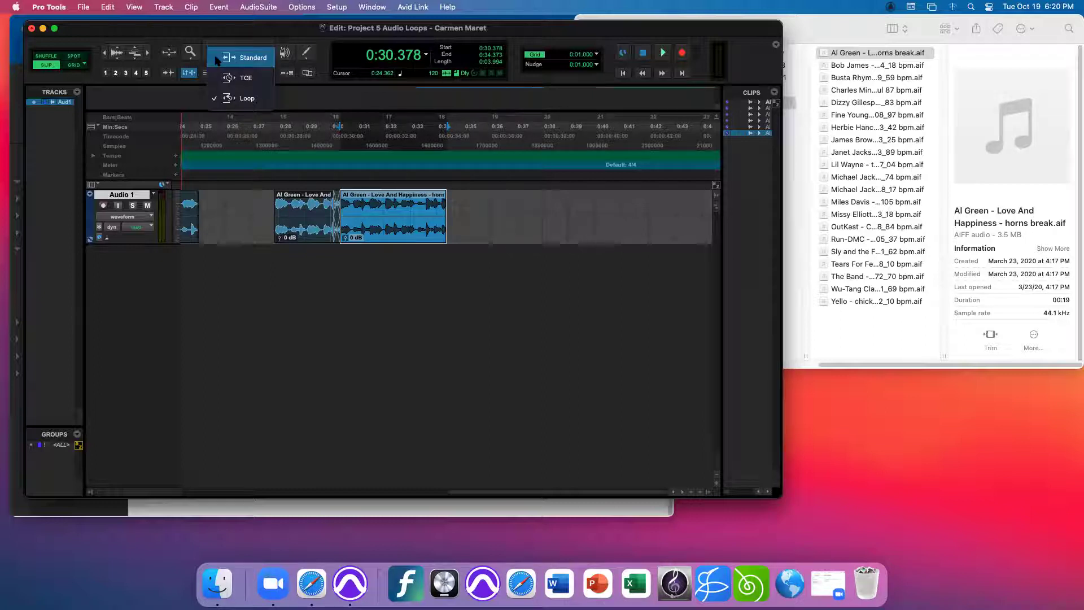
pyautogui.click(232, 80)
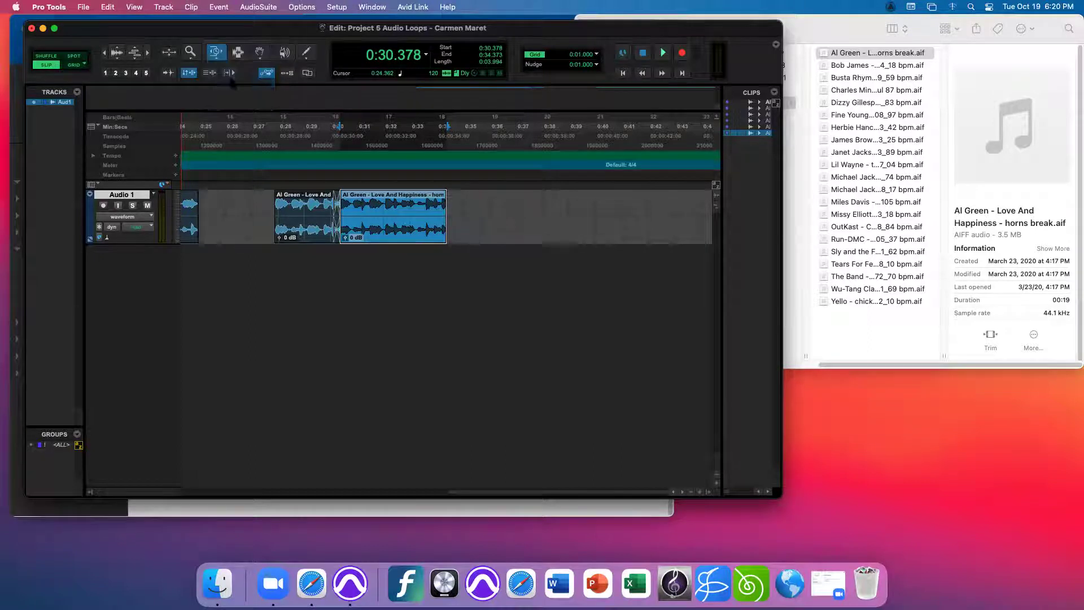
pyautogui.moveTo(446, 232); pyautogui.dragTo(486, 234)
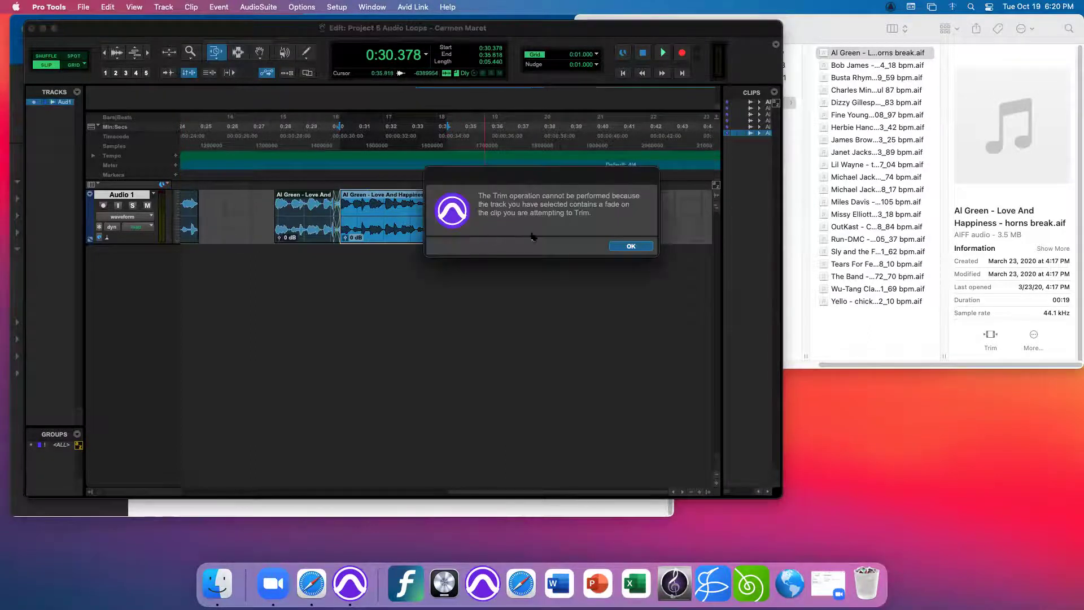
pyautogui.click(630, 247)
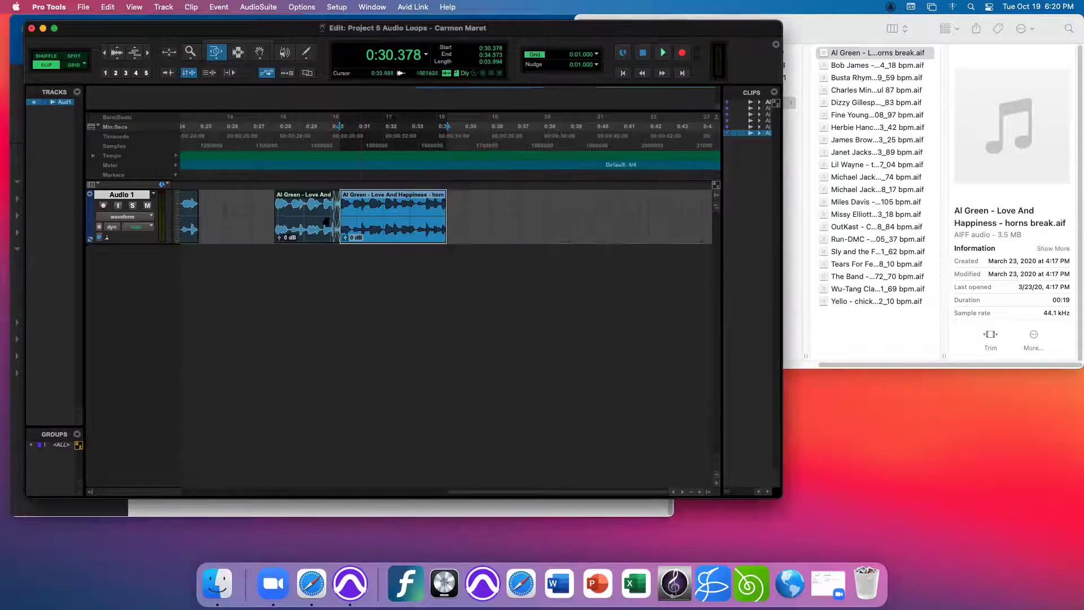
# - Move horns break-08 to start at 0:33.109 and delete the crossfade before it
pyautogui.click(259, 52)
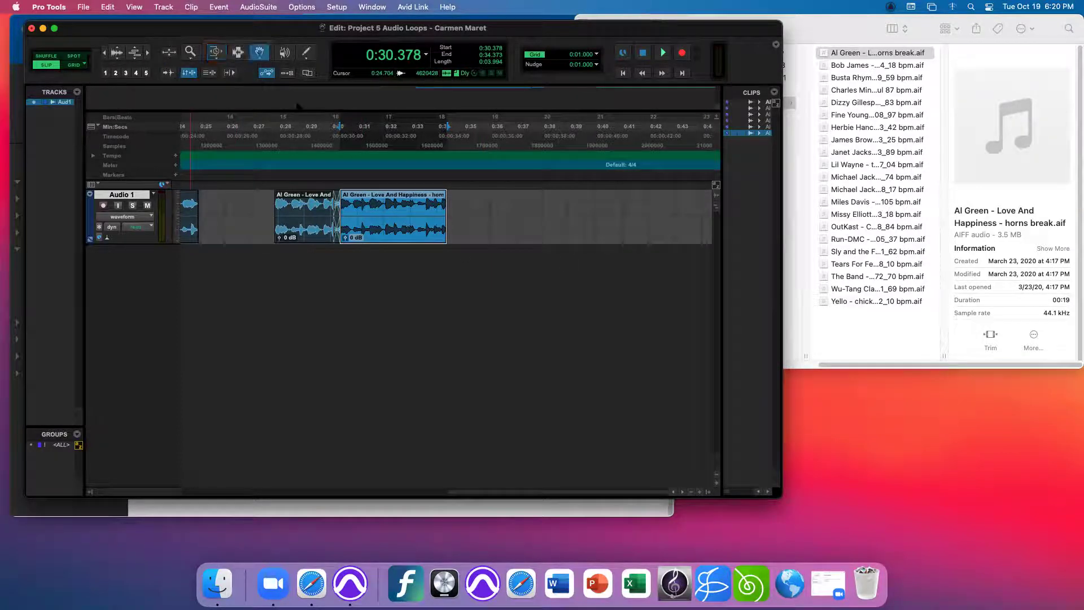
pyautogui.moveTo(398, 234); pyautogui.dragTo(475, 233)
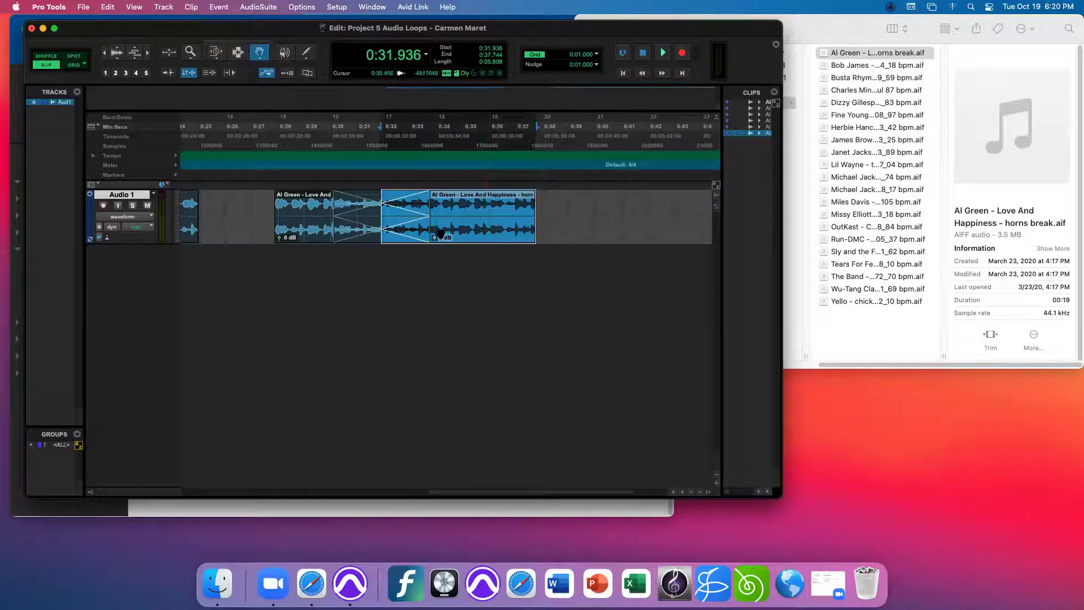
pyautogui.click(399, 239)
pyautogui.press('Delete')
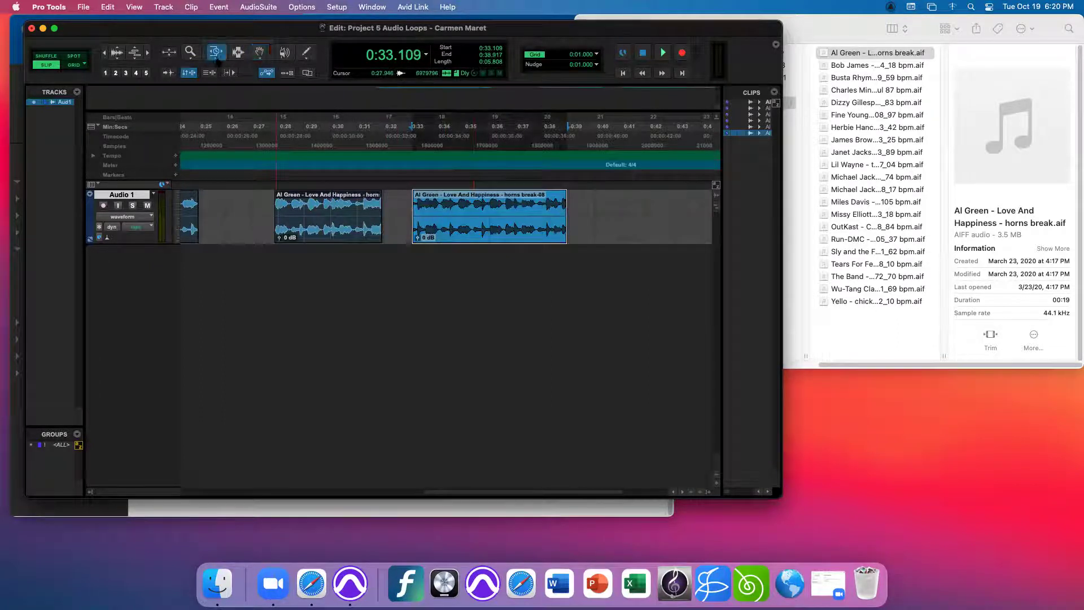
# - Time-stretch the horns clip's end to 0:39.8 and play it from 0:33.045
pyautogui.moveTo(217, 60); pyautogui.dragTo(221, 78)
pyautogui.moveTo(565, 238); pyautogui.dragTo(650, 238)
pyautogui.click(410, 182)
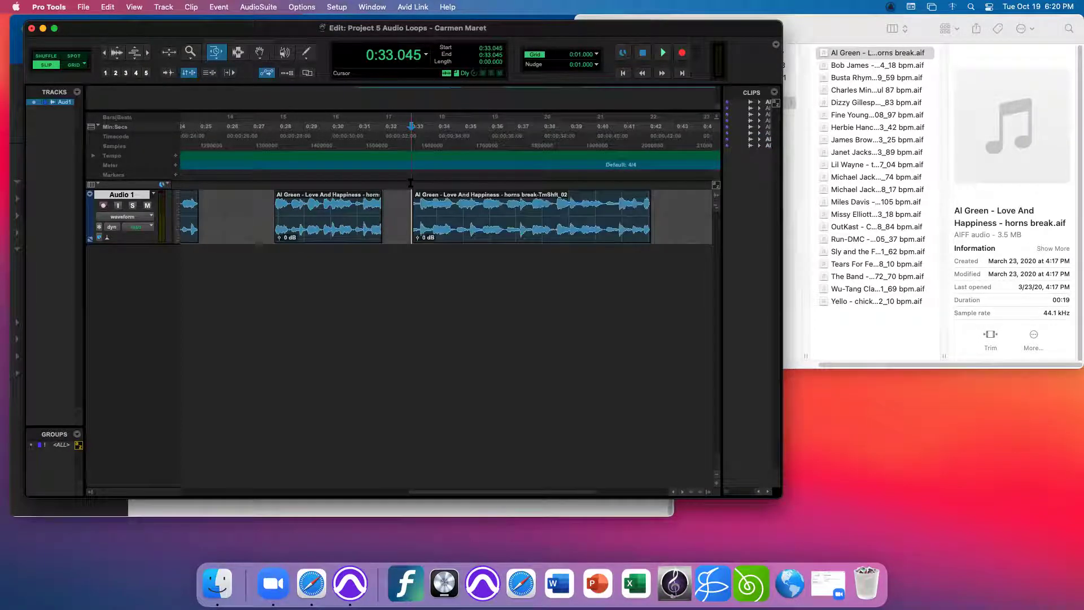
pyautogui.press('space')
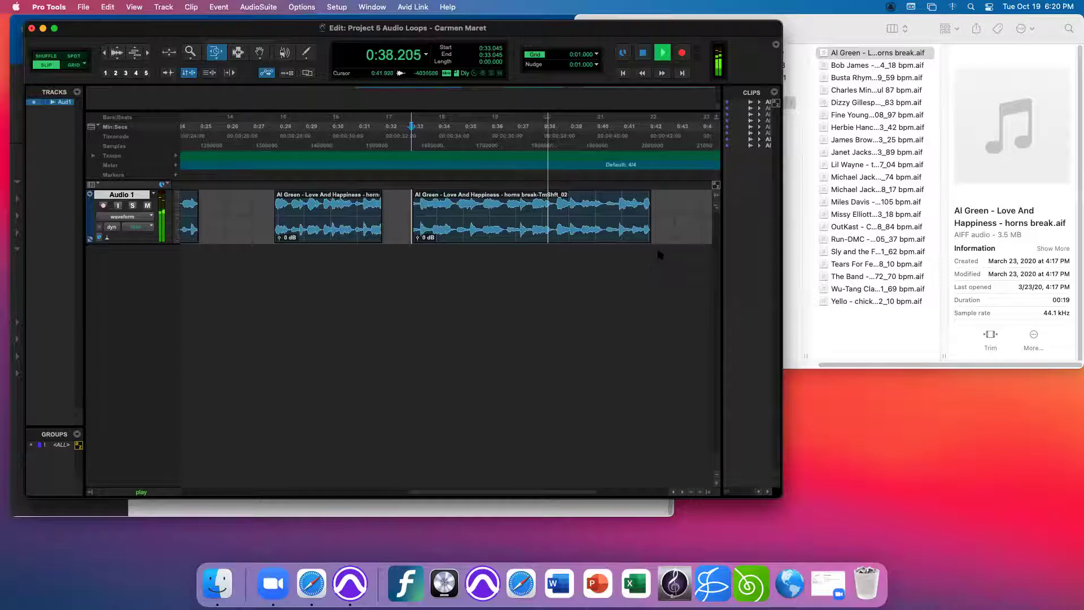
pyautogui.press('space')
# - Time-stretch the clip shorter to end near 0:35 and play it again from its start
pyautogui.click(623, 241)
pyautogui.moveTo(622, 241); pyautogui.dragTo(472, 244)
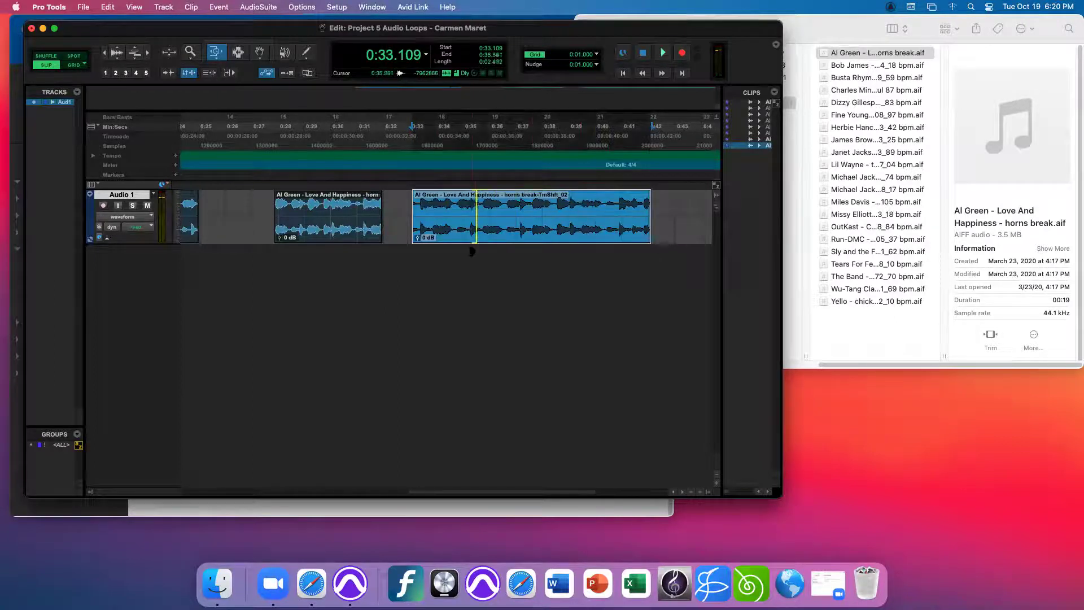
pyautogui.click(413, 182)
pyautogui.press('space')
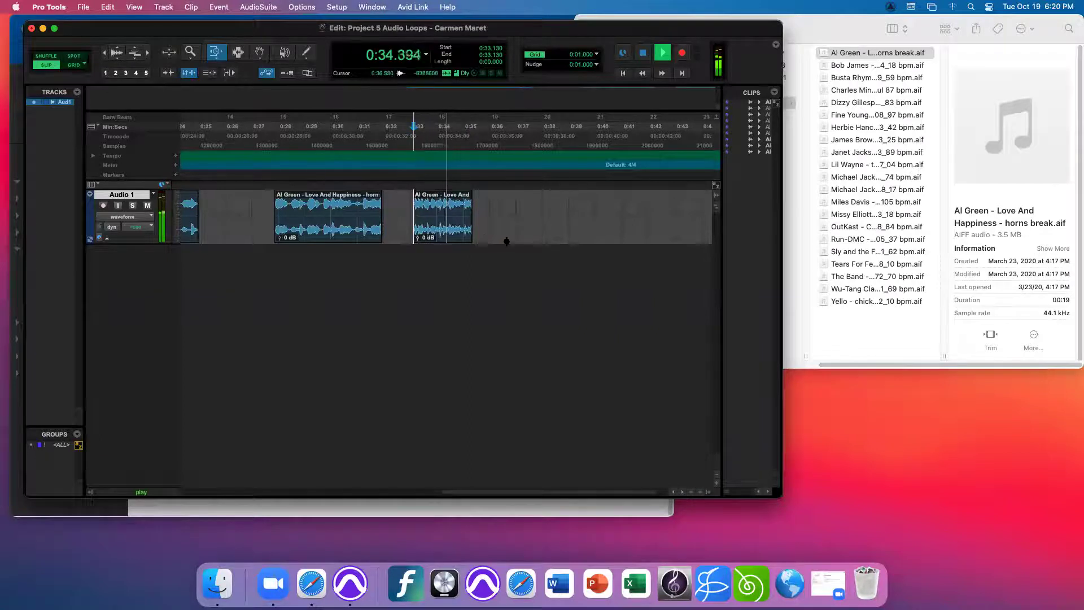
pyautogui.press('space')
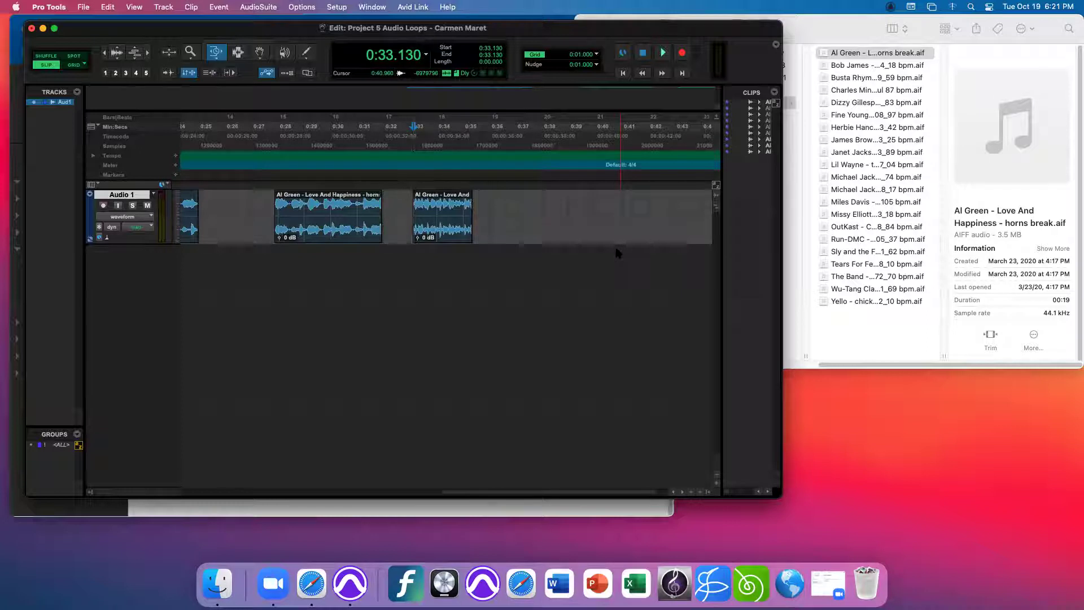
# - Preview the Wu-Tang Clan, Miles Davis and James Brown clap loop samples, then go back to Pro Tools
pyautogui.click(863, 289)
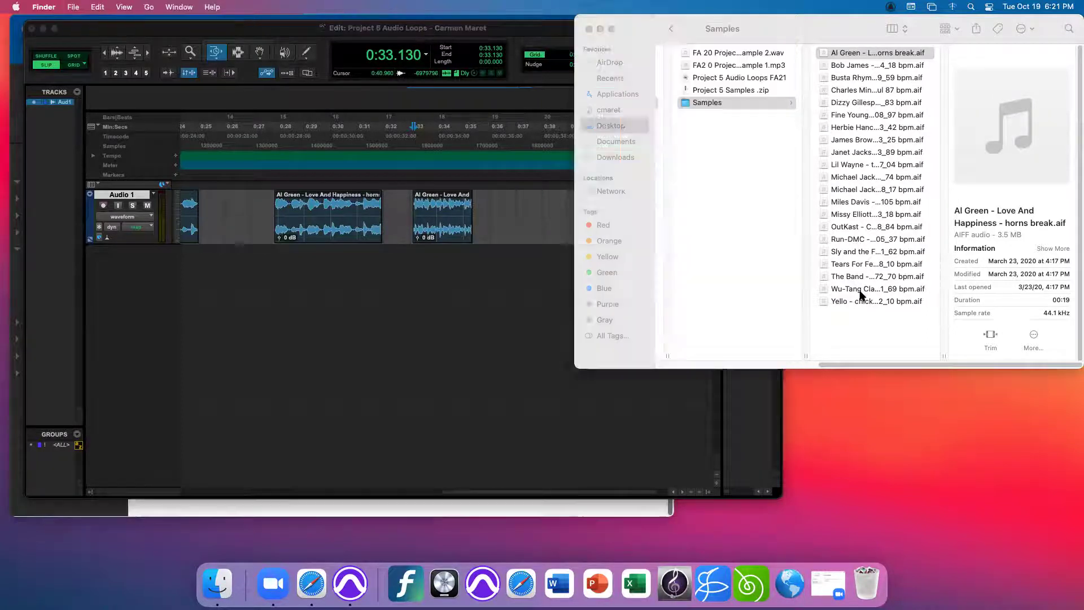
pyautogui.click(863, 289)
pyautogui.click(1011, 126)
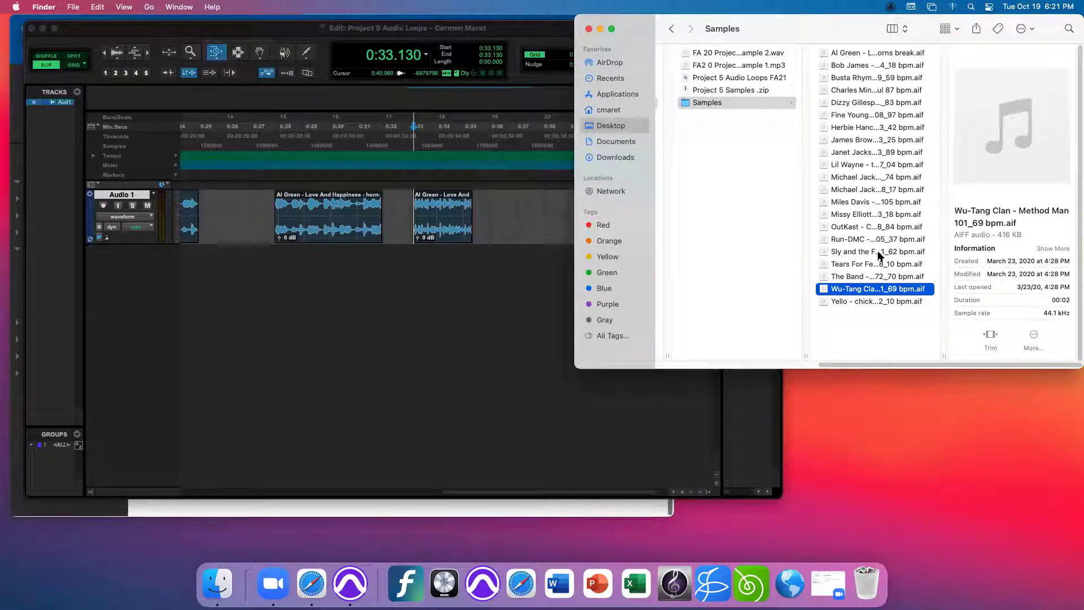
pyautogui.click(856, 202)
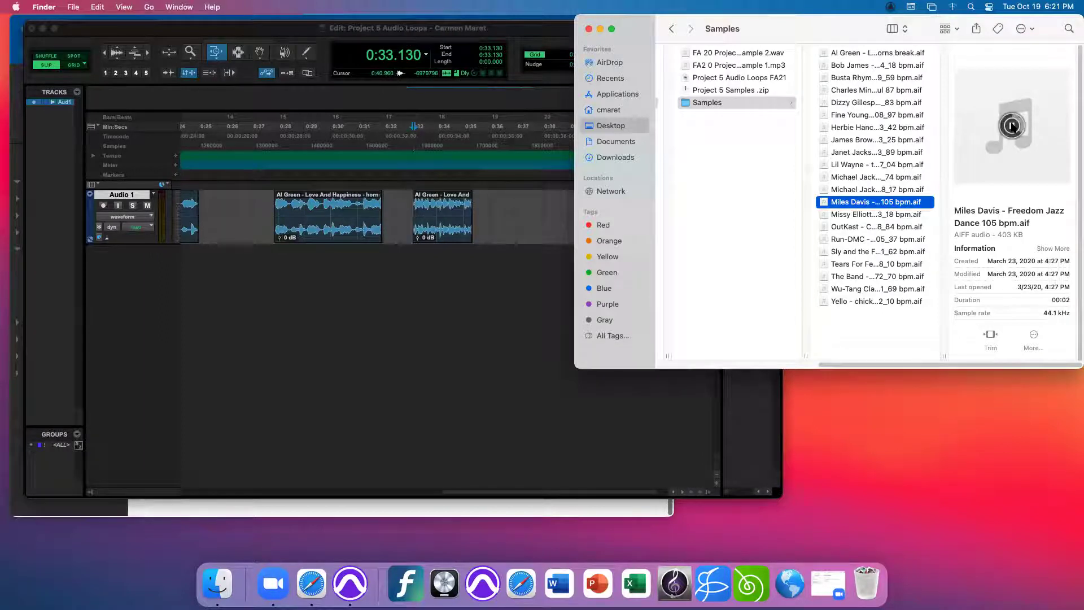
pyautogui.click(1011, 126)
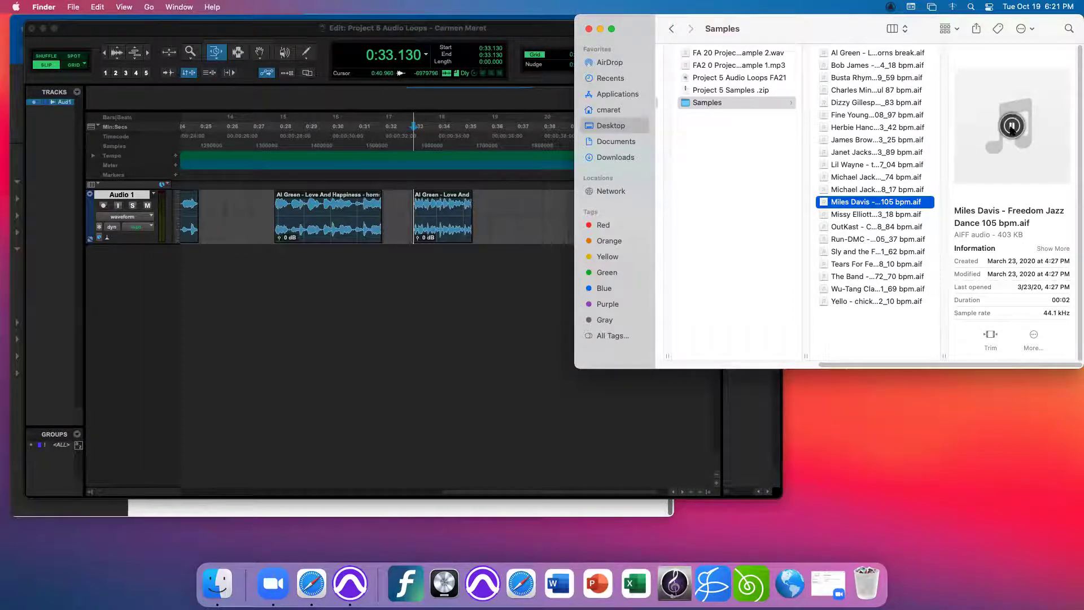
pyautogui.click(856, 140)
pyautogui.click(1011, 126)
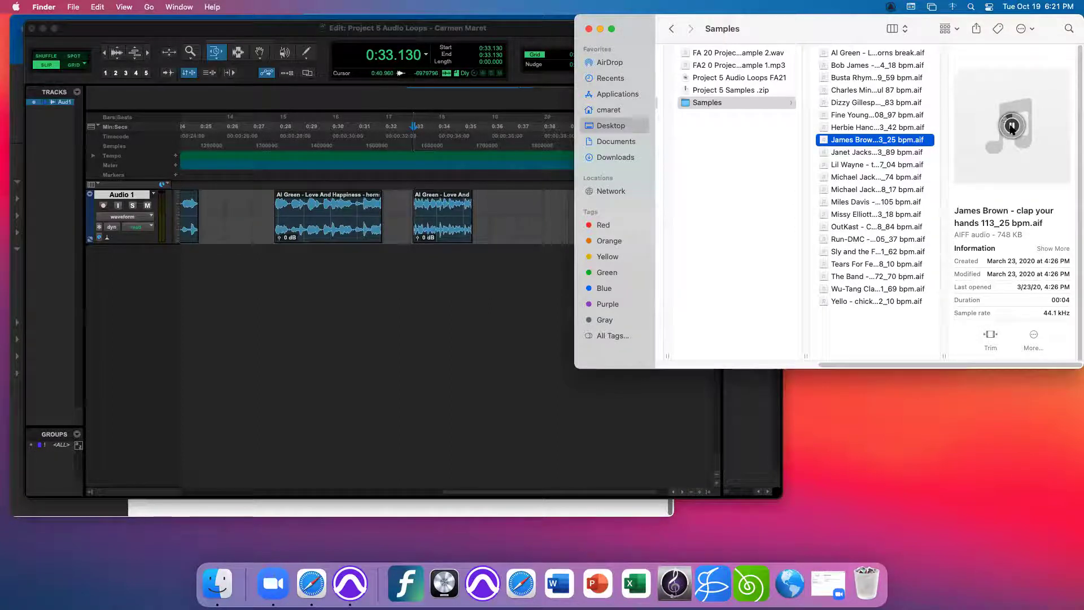
pyautogui.click(434, 414)
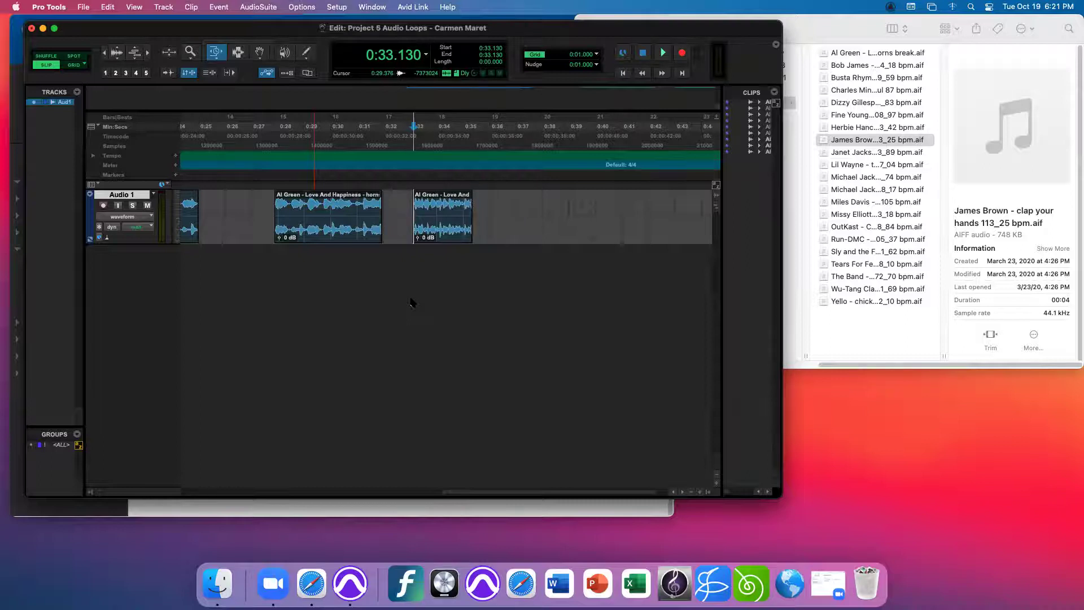
# - Show the Project 5 Audio Loops Mix window beside the Edit window and select the second horn-break clip on Audio 1
pyautogui.press('super+equal')
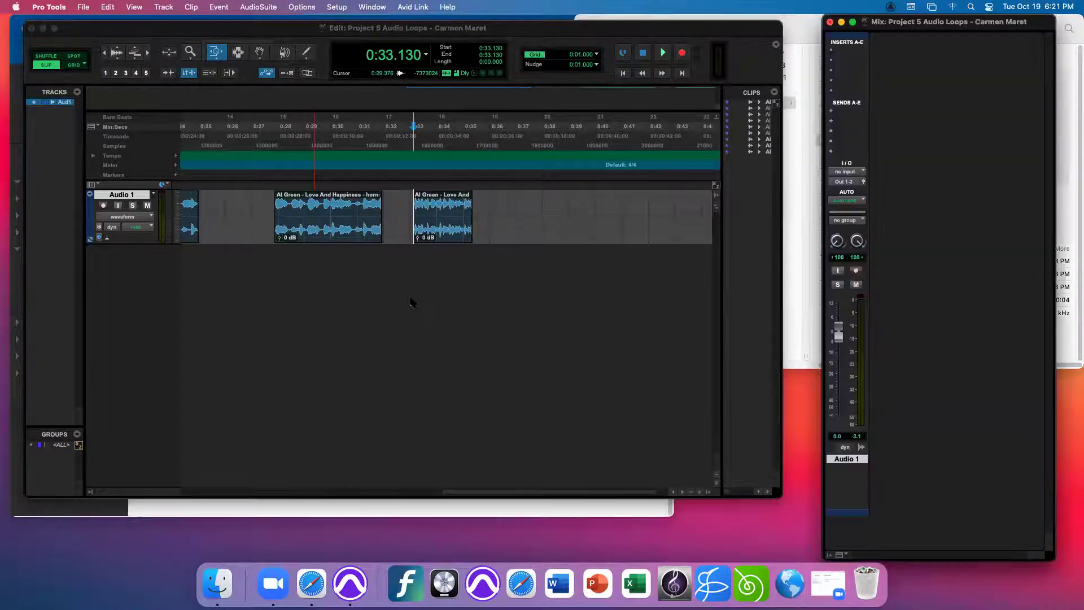
pyautogui.click(371, 7)
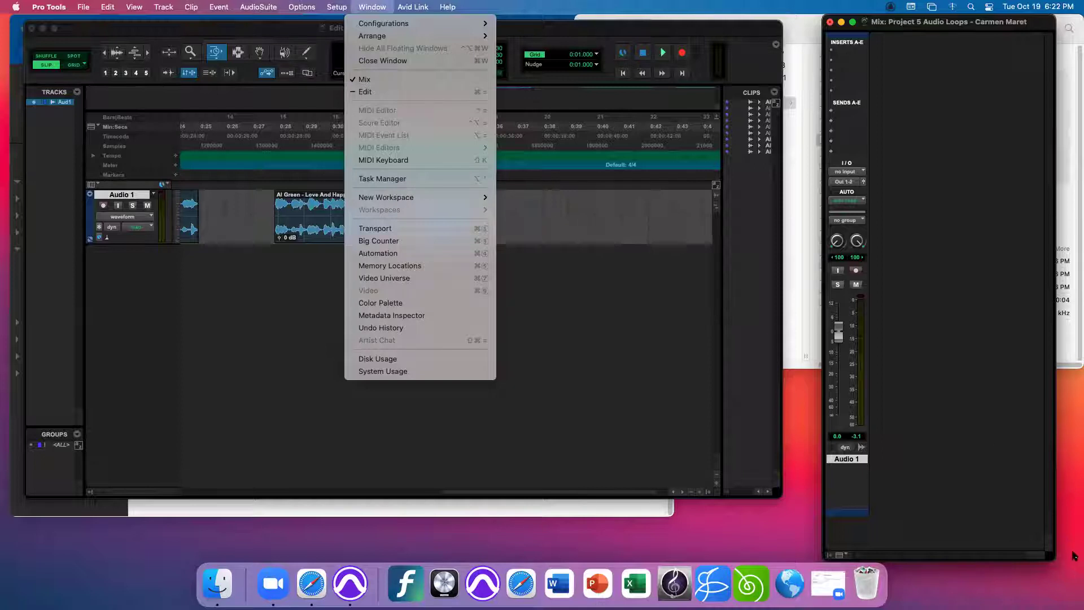
pyautogui.click(589, 335)
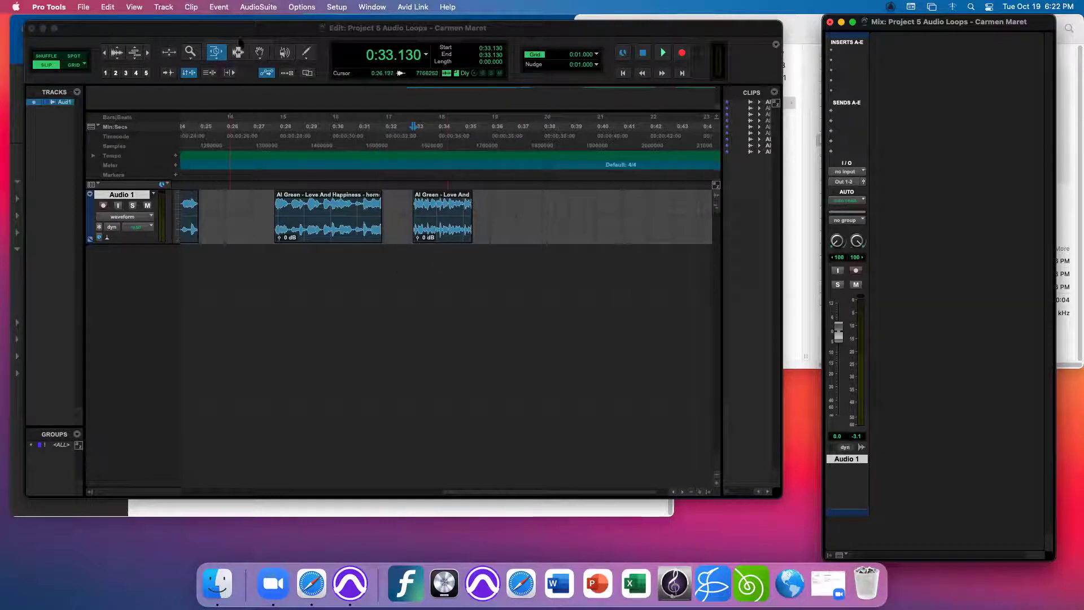
pyautogui.click(249, 43)
pyautogui.click(444, 230)
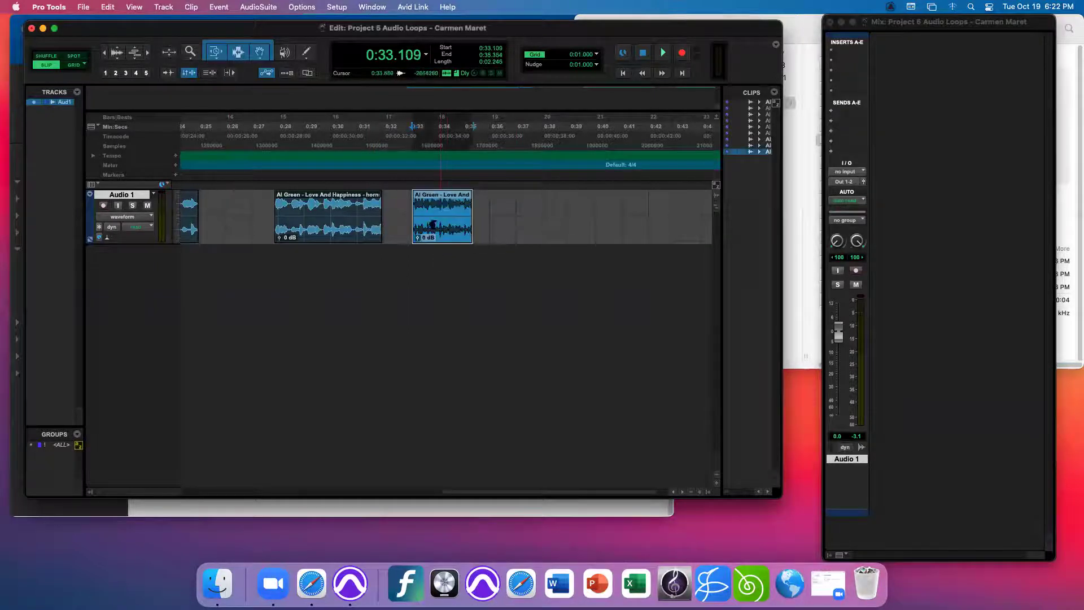
# - Put BBD Delay (stereo) from the multichannel Delay plug-ins on Insert A of Audio 1
pyautogui.click(847, 47)
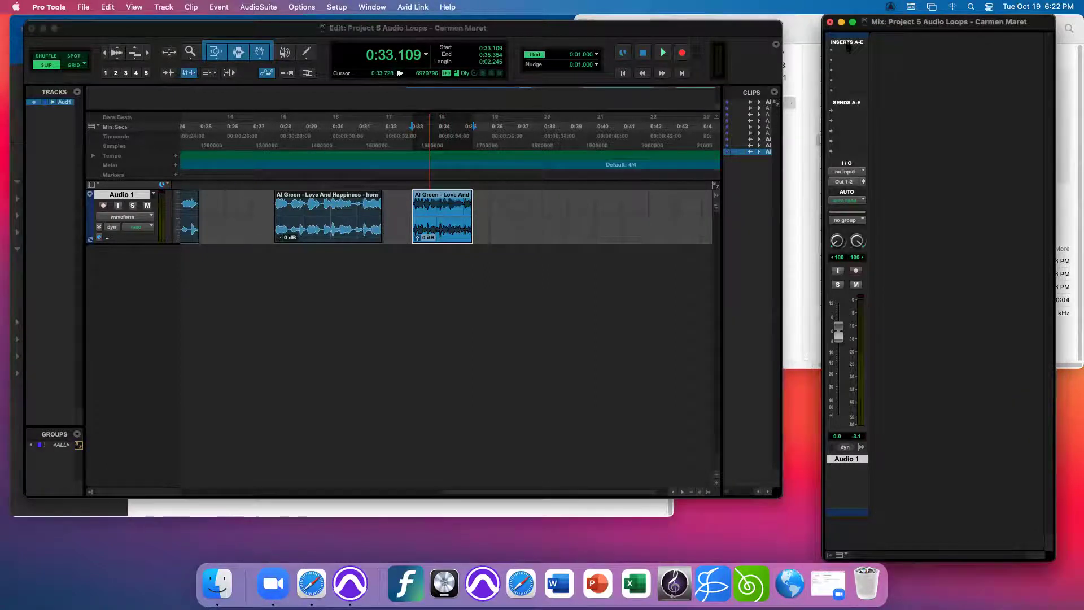
pyautogui.click(848, 51)
pyautogui.moveTo(848, 52)
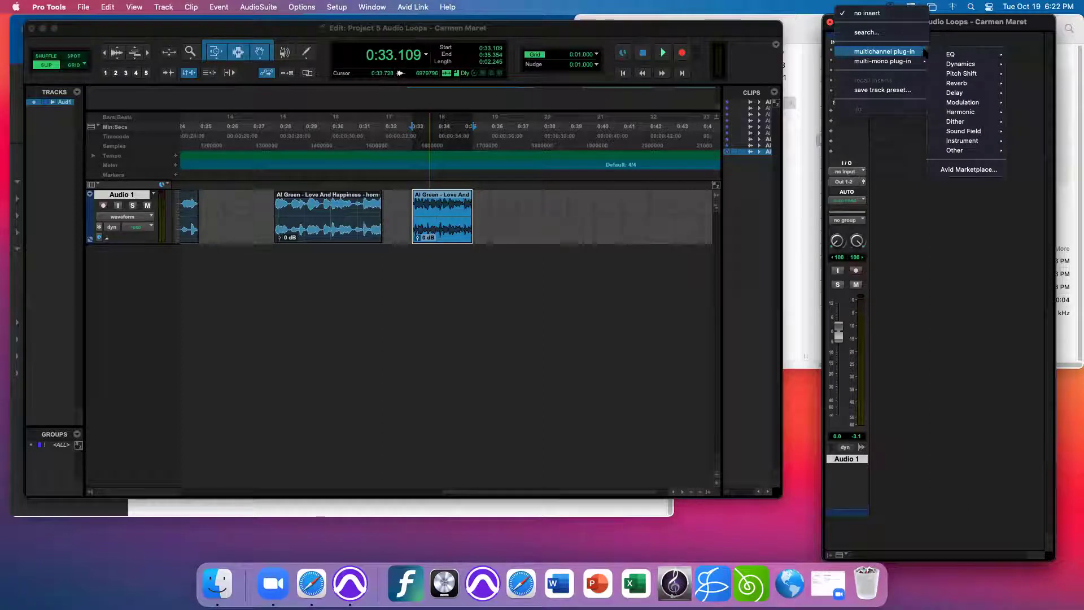
pyautogui.moveTo(938, 53)
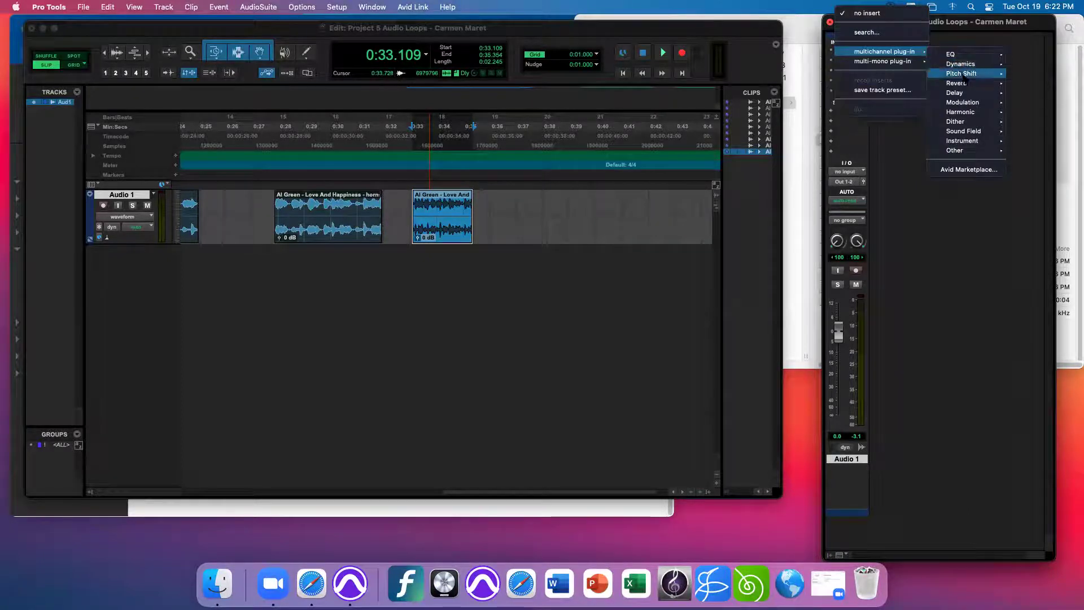
pyautogui.moveTo(961, 94)
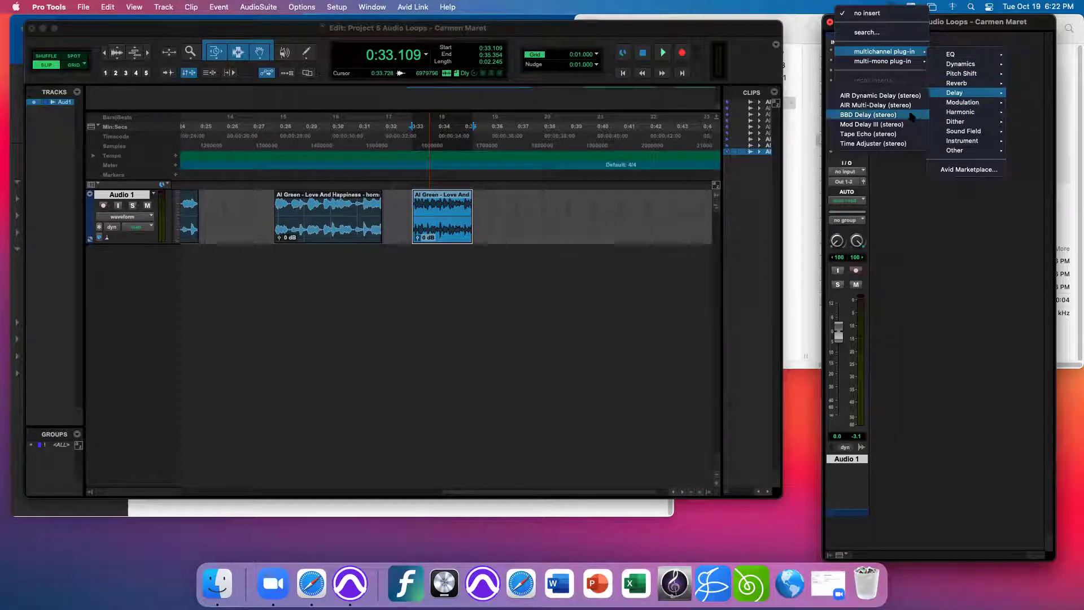
pyautogui.click(866, 115)
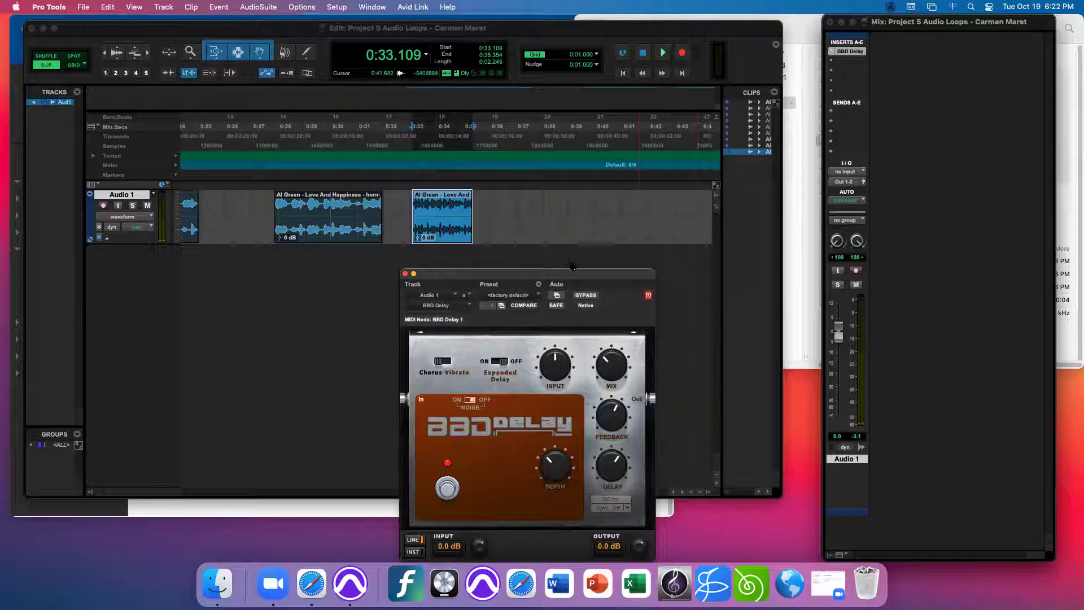
# - Audition the second clip, then TCE-stretch it into a horns break-TmShf clip spanning about 0:33–0:38
pyautogui.moveTo(572, 270); pyautogui.dragTo(570, 269)
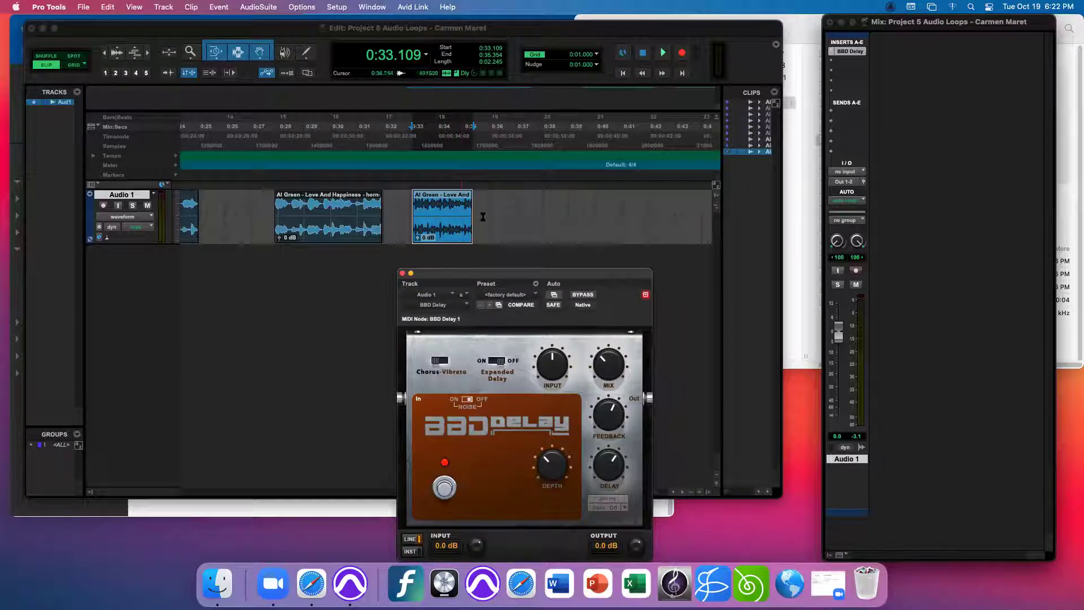
pyautogui.press('space')
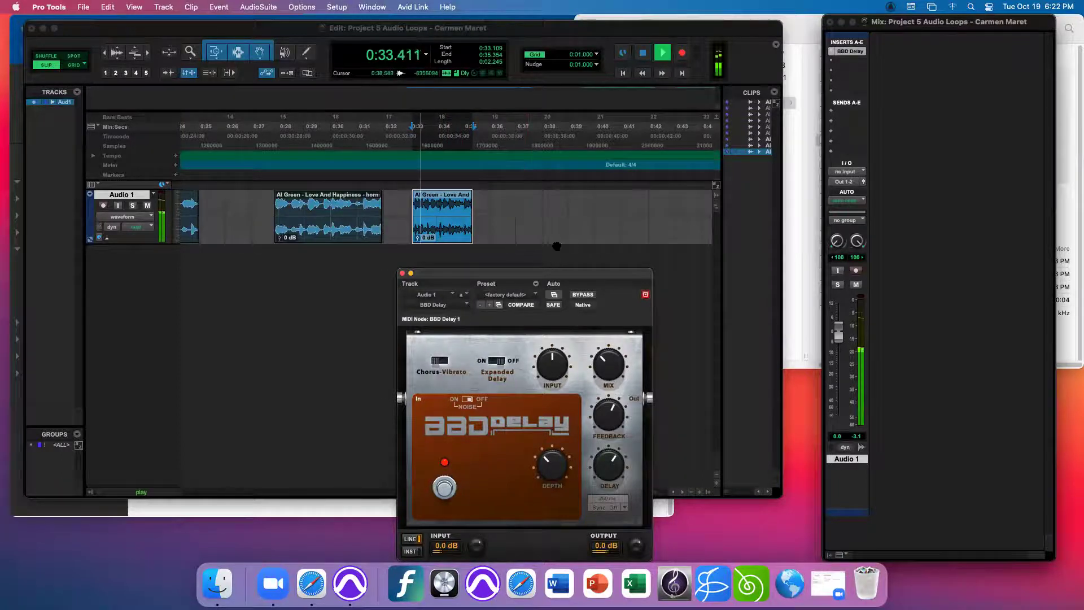
pyautogui.press('space')
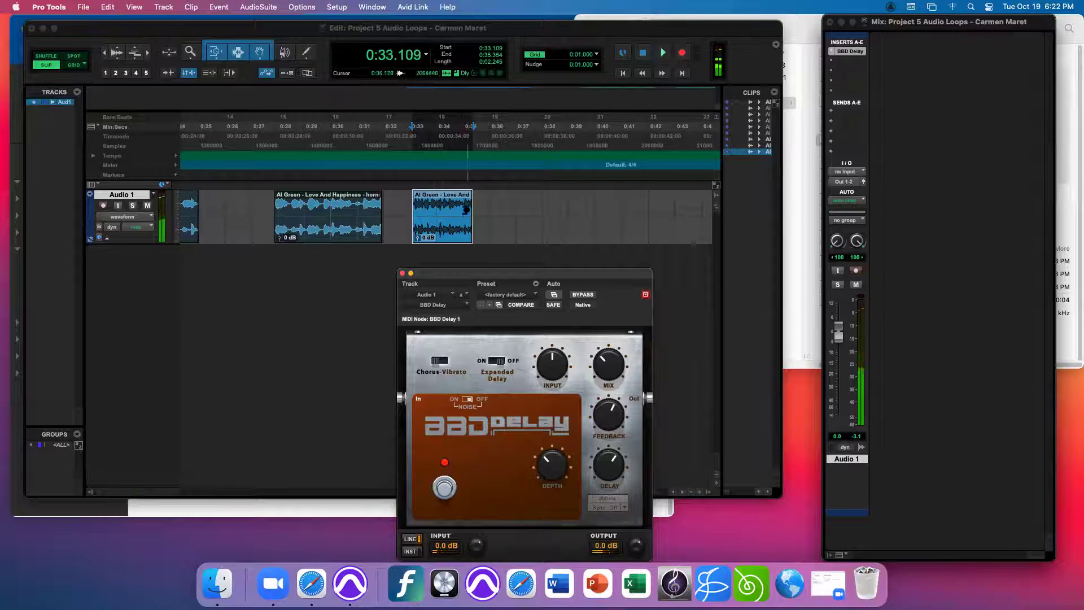
pyautogui.moveTo(471, 236); pyautogui.dragTo(559, 236)
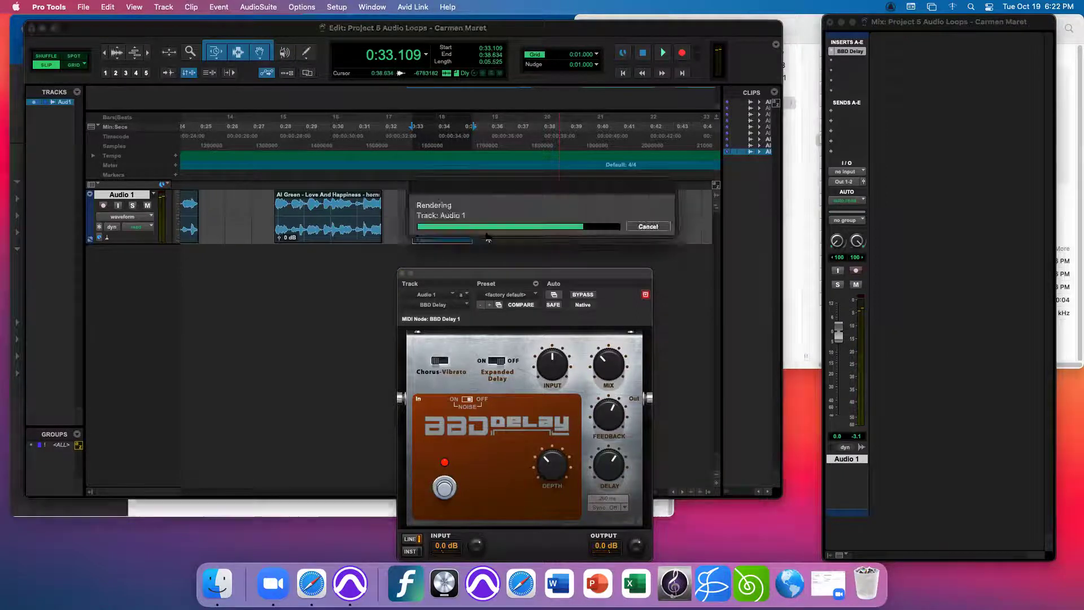
pyautogui.click(410, 178)
# - Play the stretched clip while adjusting the BBD Delay time and lowering its feedback to 3.8
pyautogui.press('space')
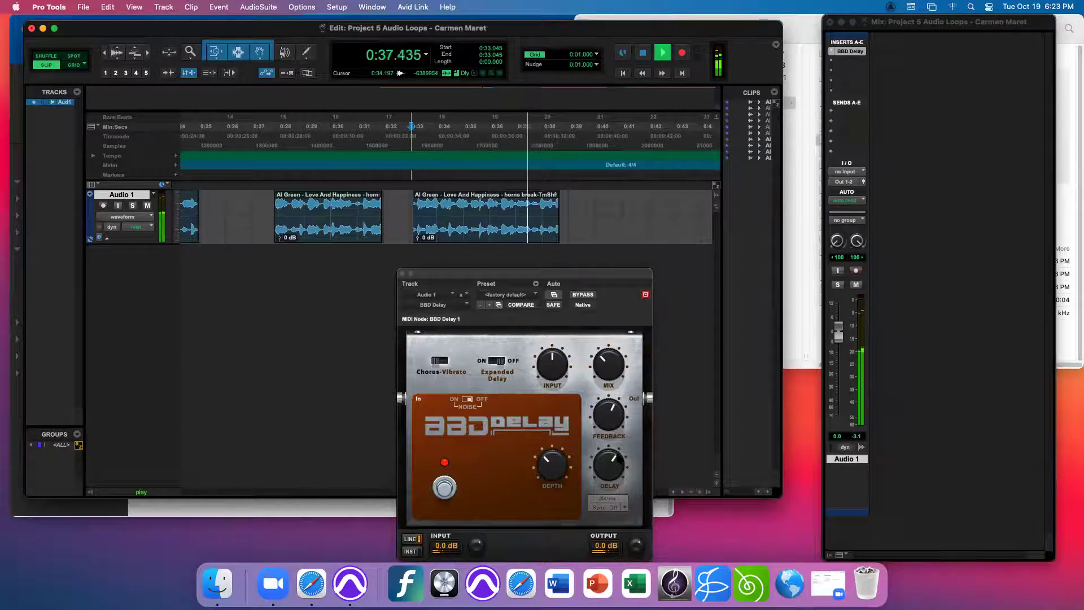
pyautogui.moveTo(619, 454); pyautogui.dragTo(626, 462)
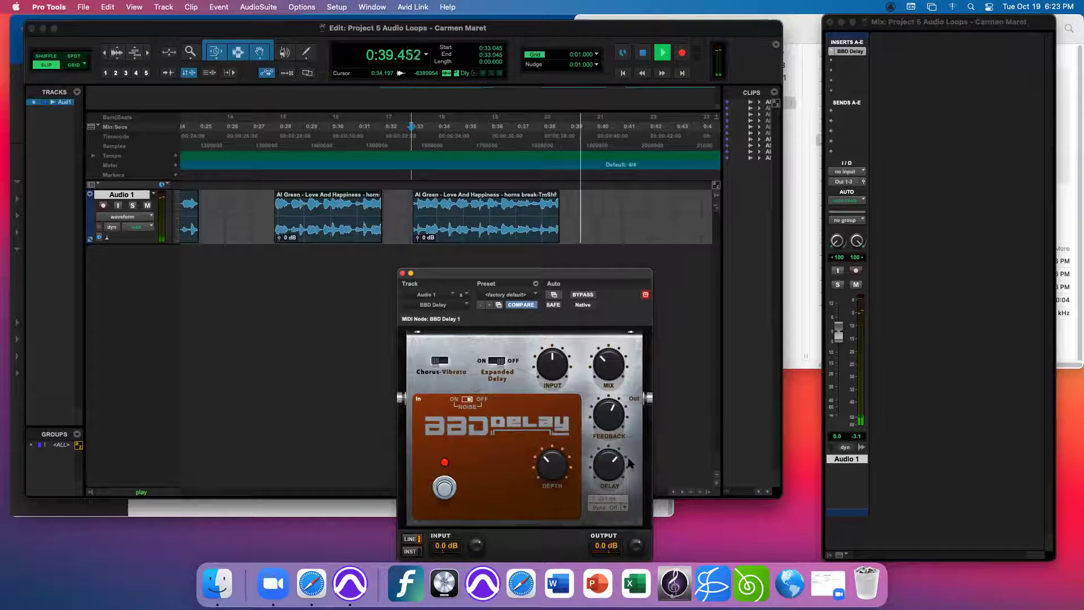
pyautogui.press('space')
pyautogui.moveTo(628, 467)
pyautogui.mouseDown()
pyautogui.moveTo(620, 453)
pyautogui.moveTo(625, 468)
pyautogui.mouseUp()
pyautogui.press('space')
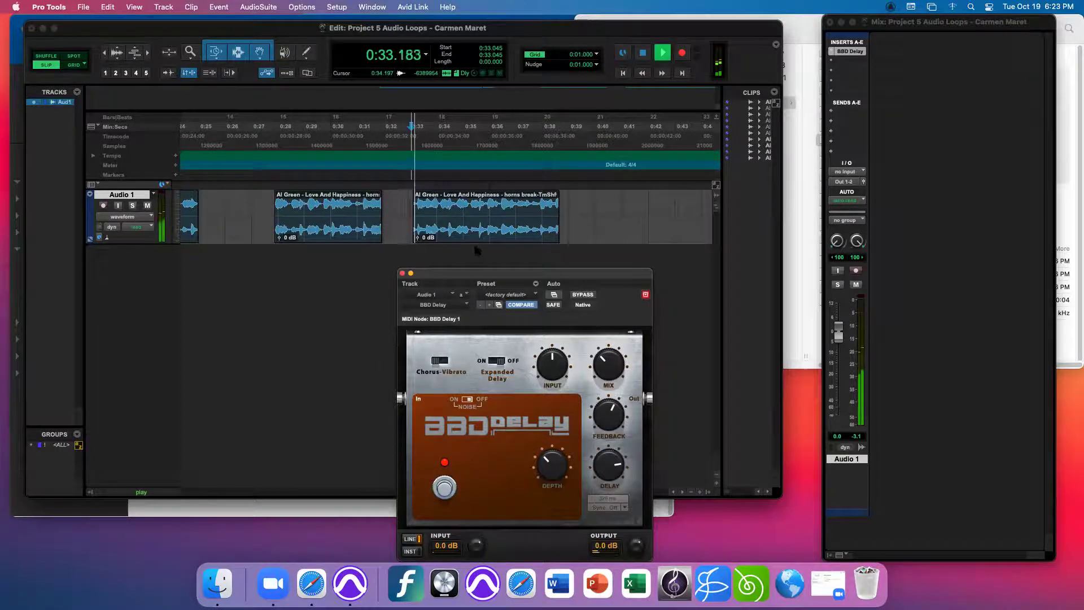
pyautogui.moveTo(613, 405); pyautogui.dragTo(576, 410)
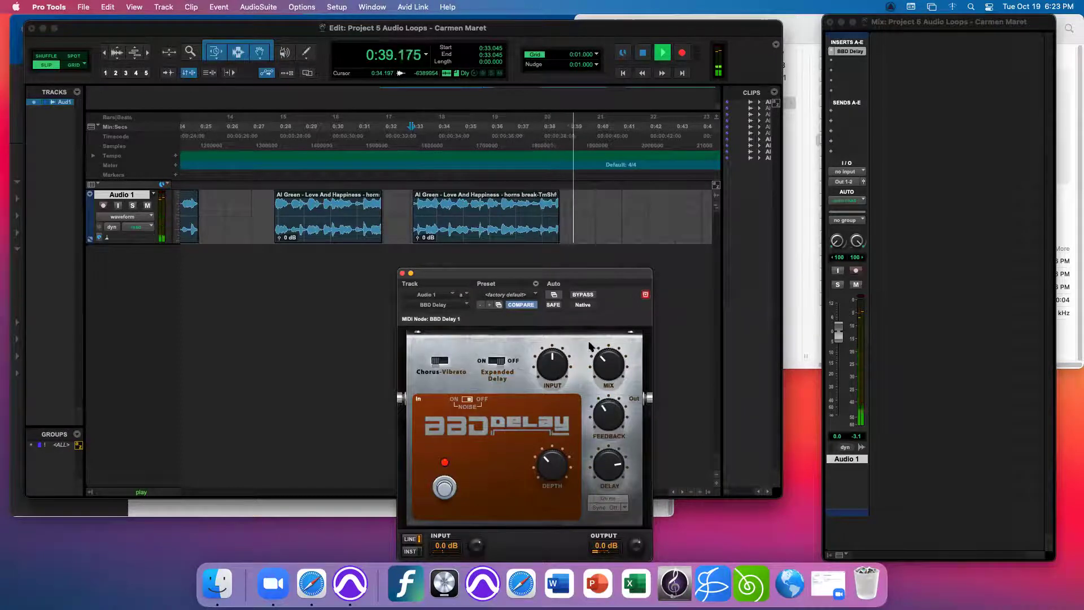
pyautogui.press('space')
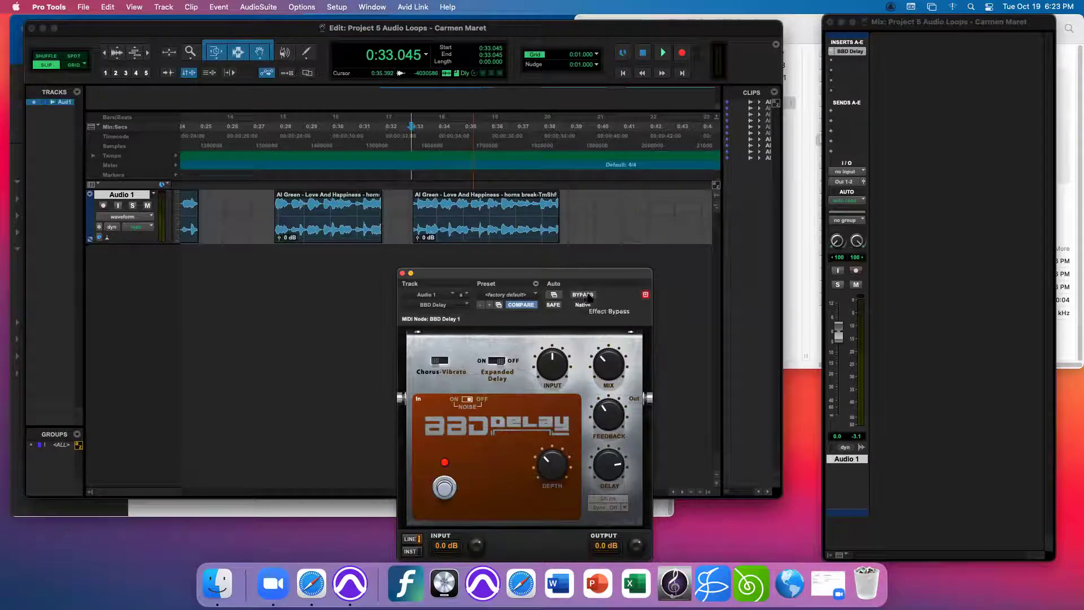
# - Play from 0:33.024 and bypass the BBD Delay, then move its window up slightly
pyautogui.click(411, 188)
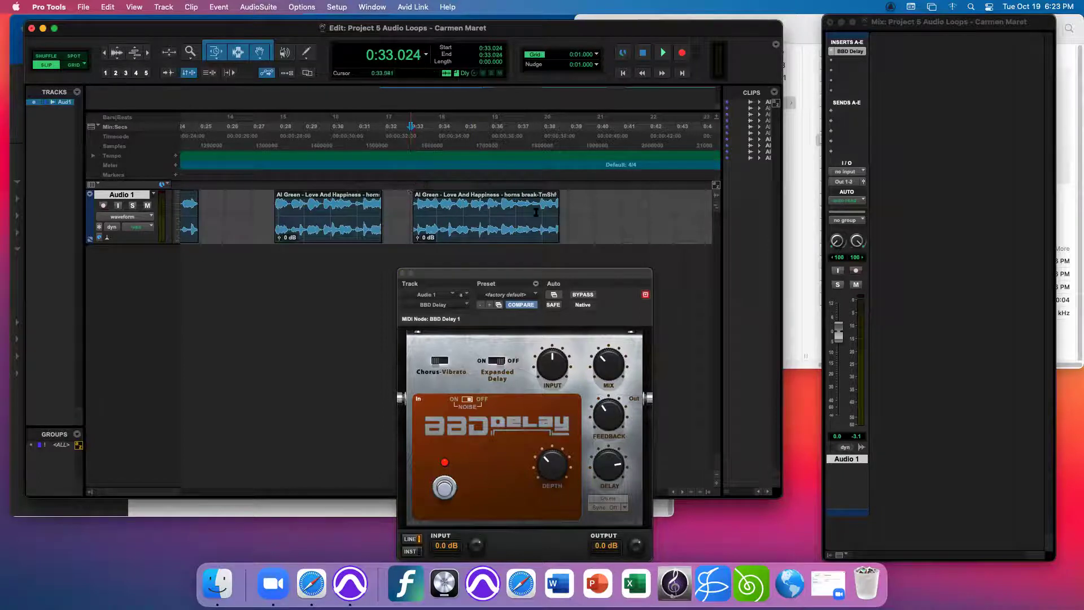
pyautogui.press('space')
pyautogui.click(585, 295)
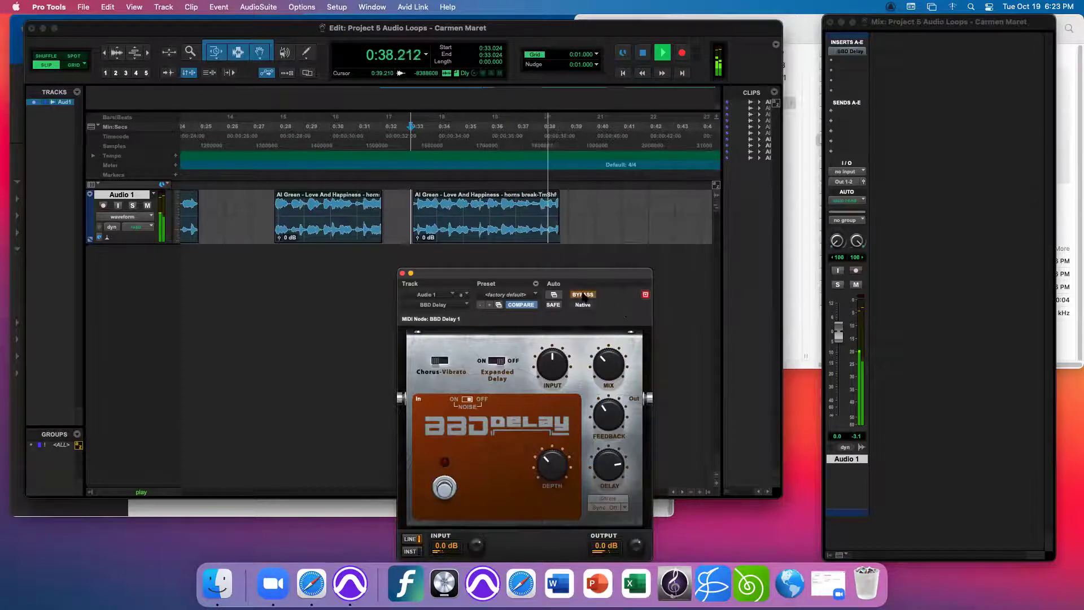
pyautogui.press('space')
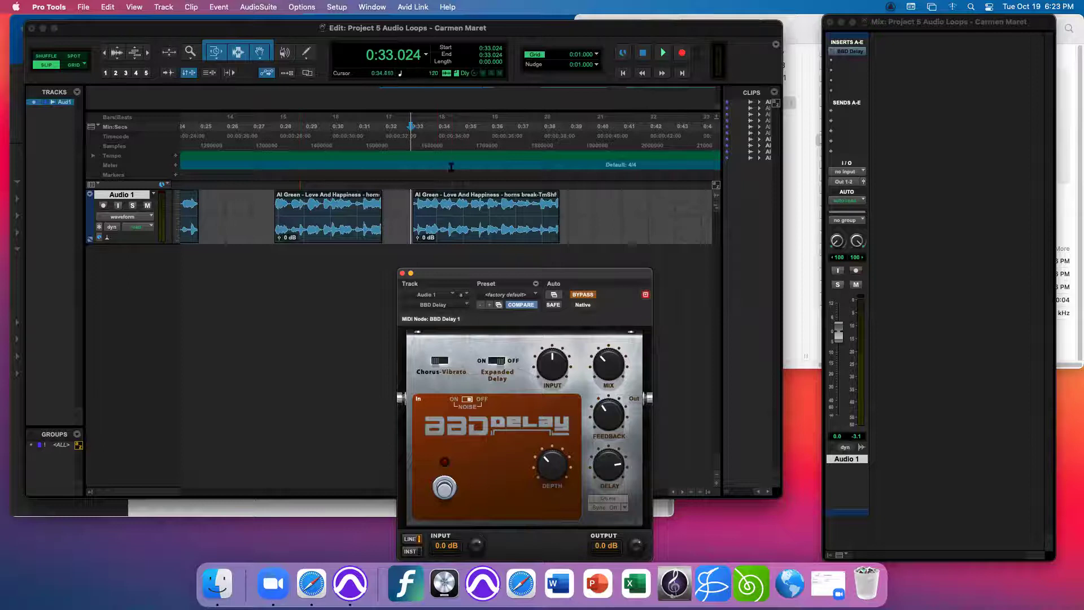
pyautogui.moveTo(591, 274); pyautogui.dragTo(595, 246)
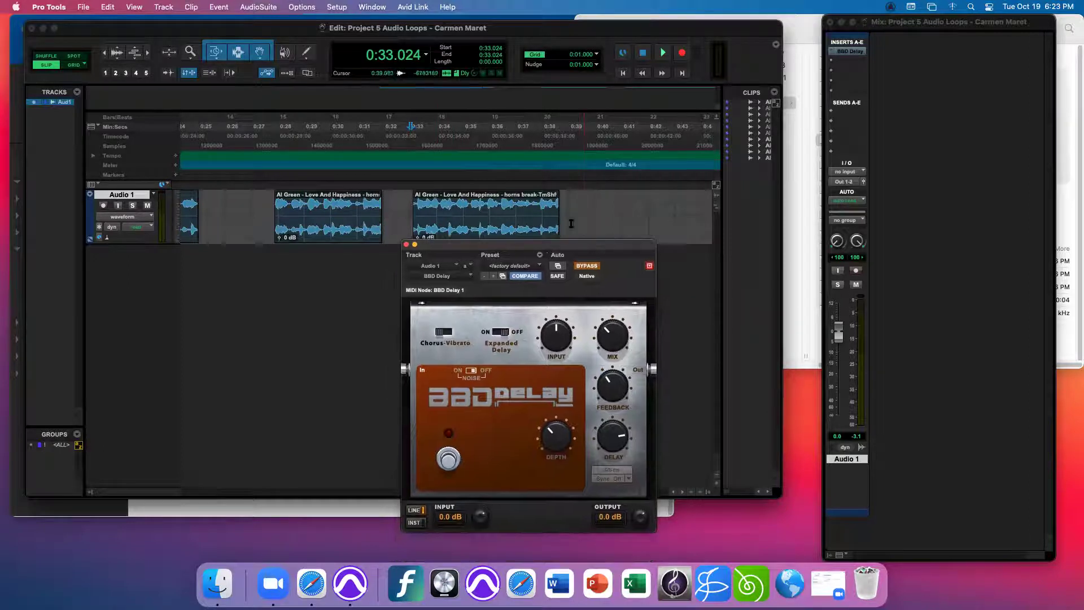
# - Set Audio 1's BBD Delay insert slot to 'no insert' and close the empty plug-in window
pyautogui.click(832, 53)
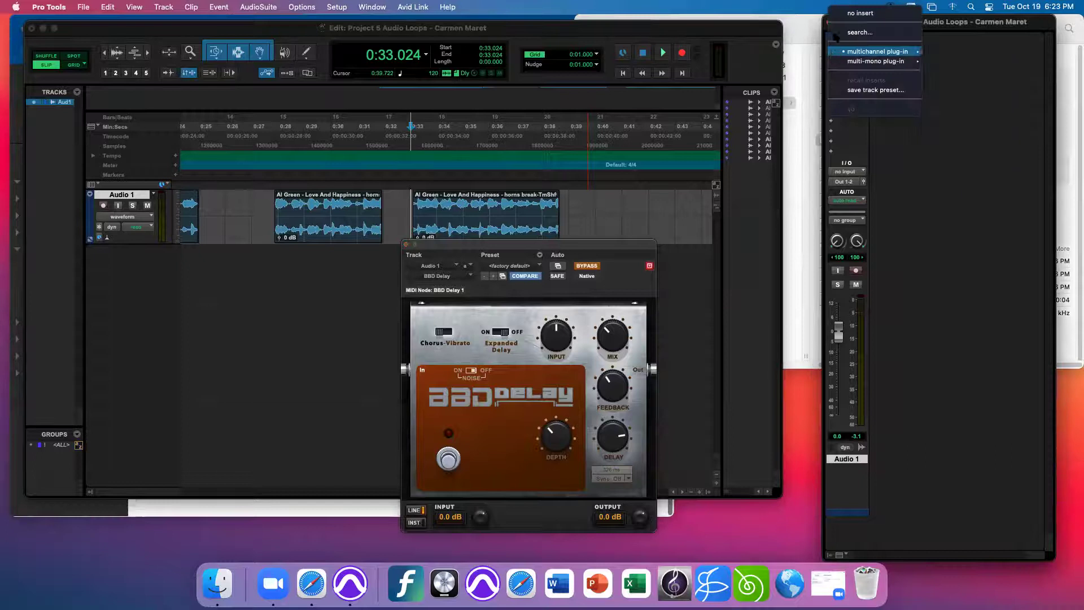
pyautogui.click(841, 14)
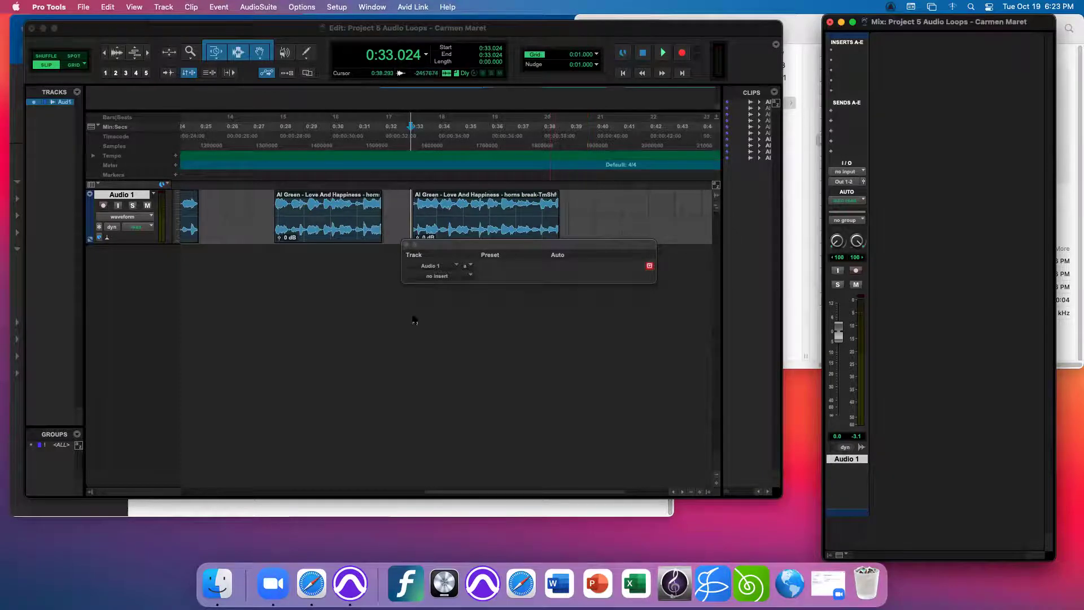
pyautogui.click(405, 244)
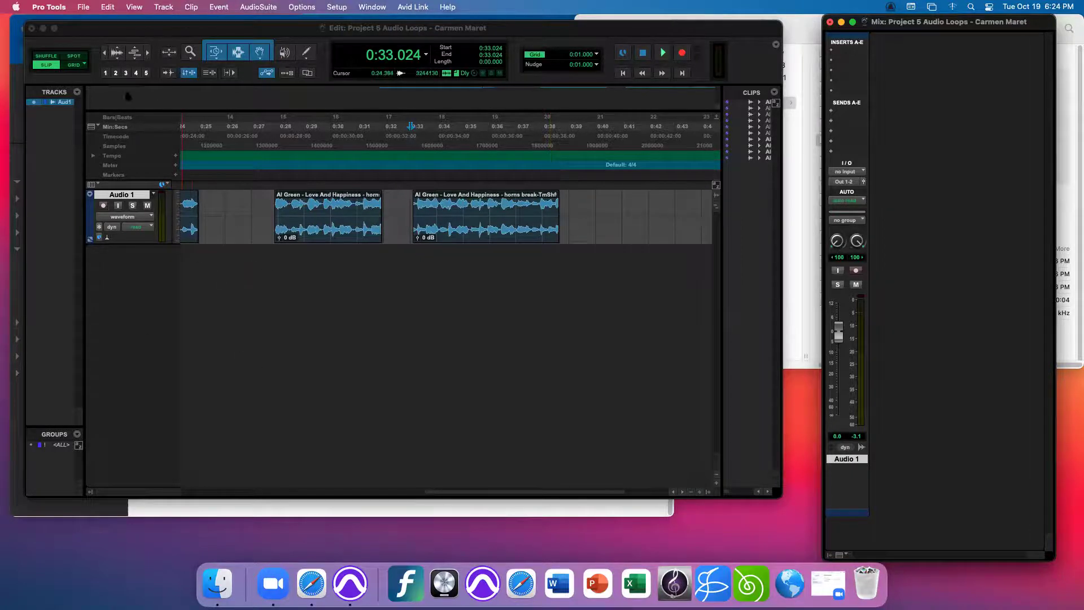
pyautogui.click(83, 7)
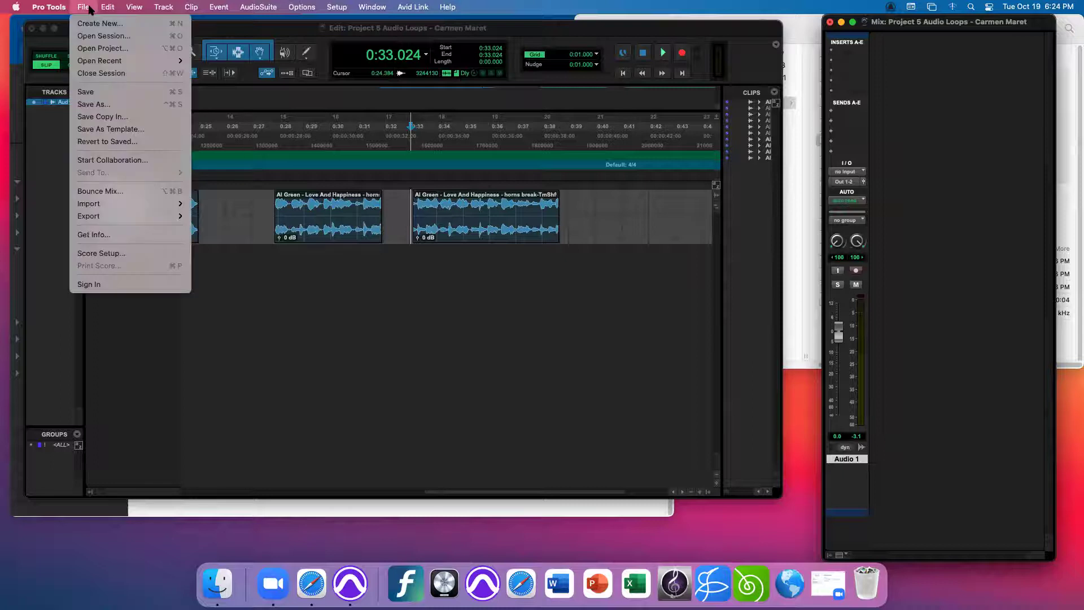
pyautogui.click(108, 192)
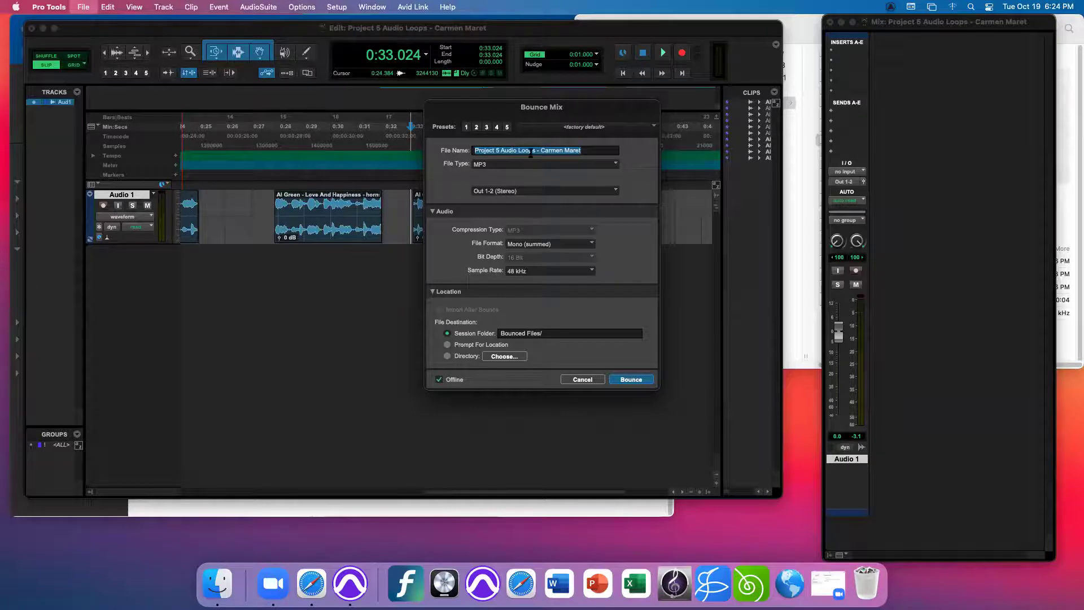
pyautogui.click(490, 166)
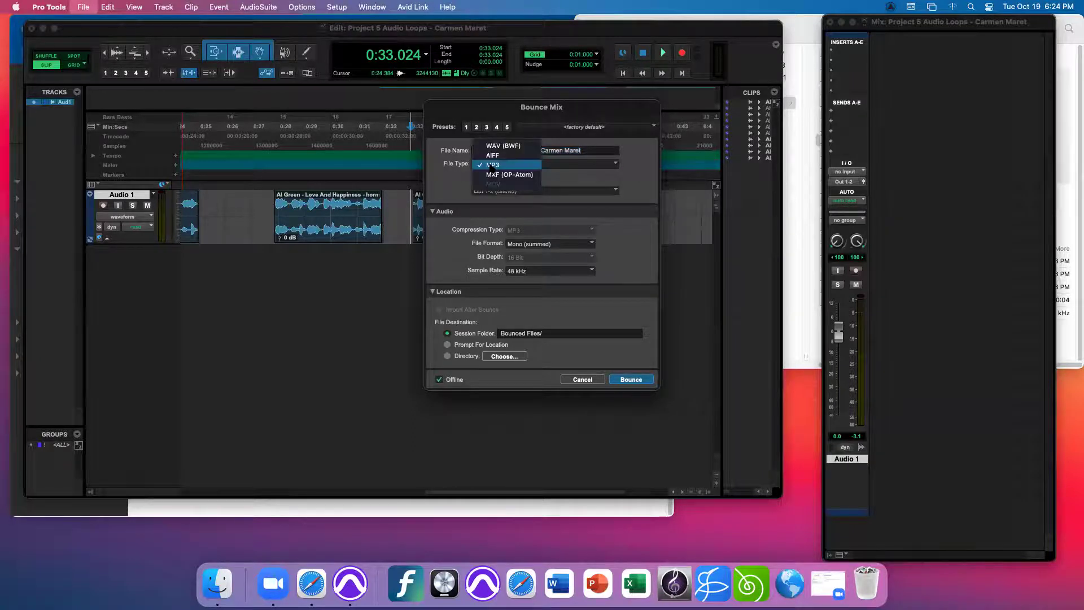
pyautogui.click(490, 175)
pyautogui.click(557, 244)
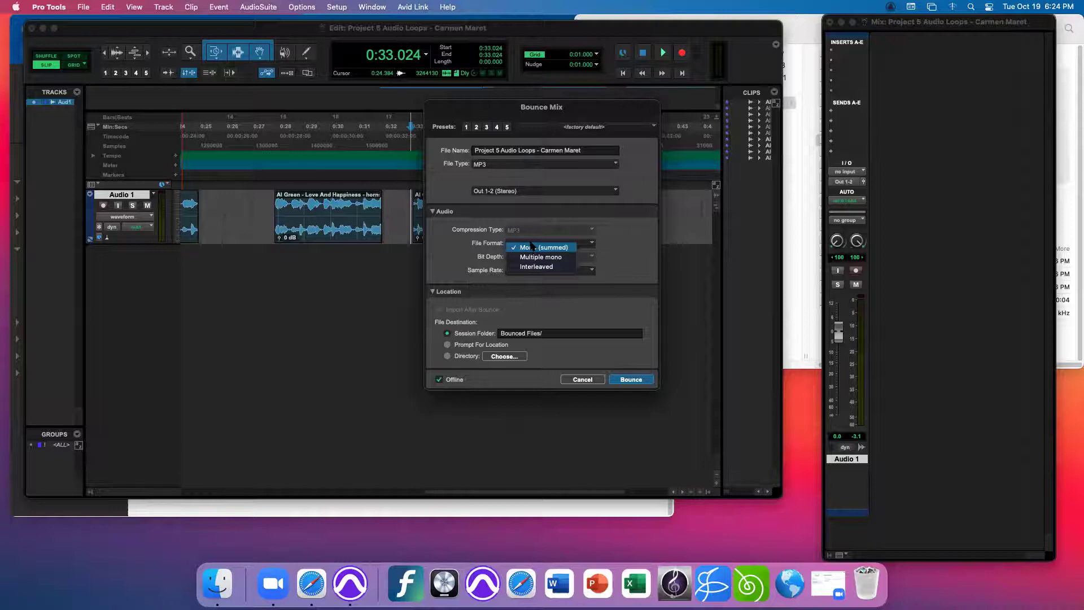
pyautogui.click(533, 248)
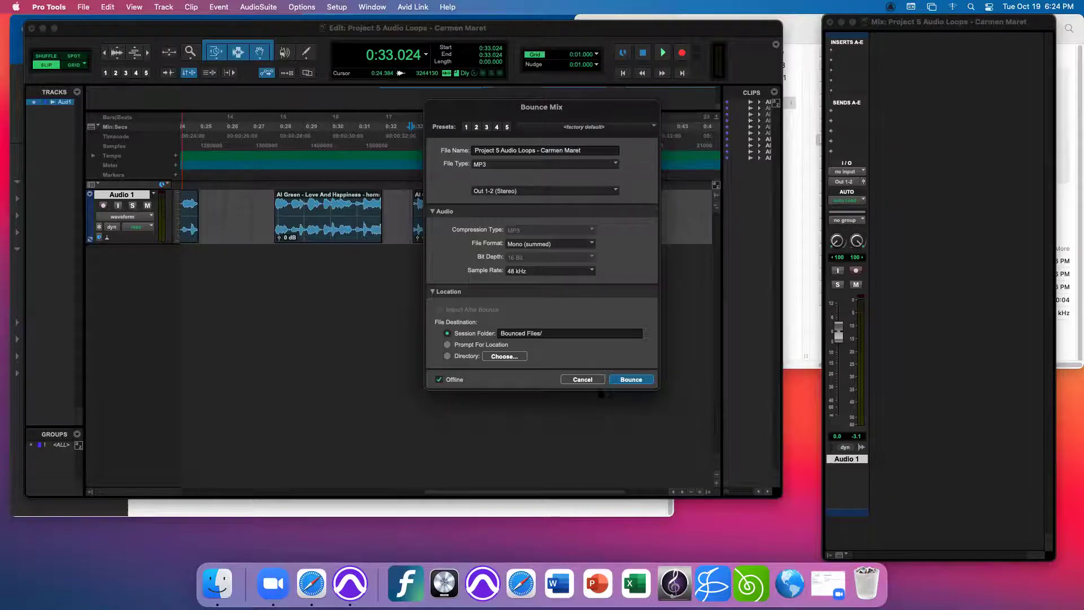
pyautogui.click(582, 379)
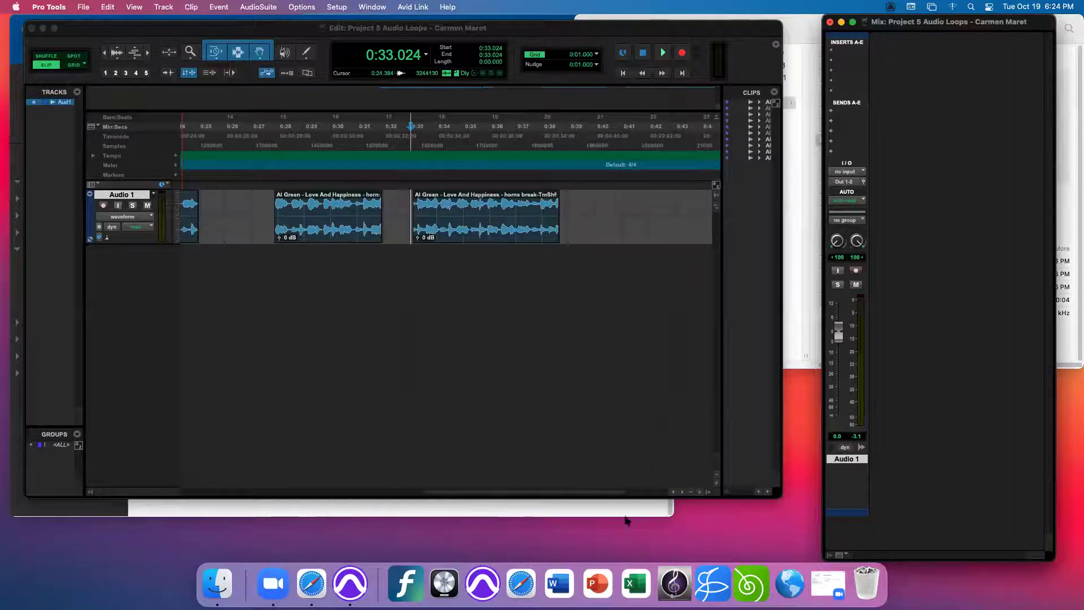
pyautogui.click(609, 509)
pyautogui.click(700, 293)
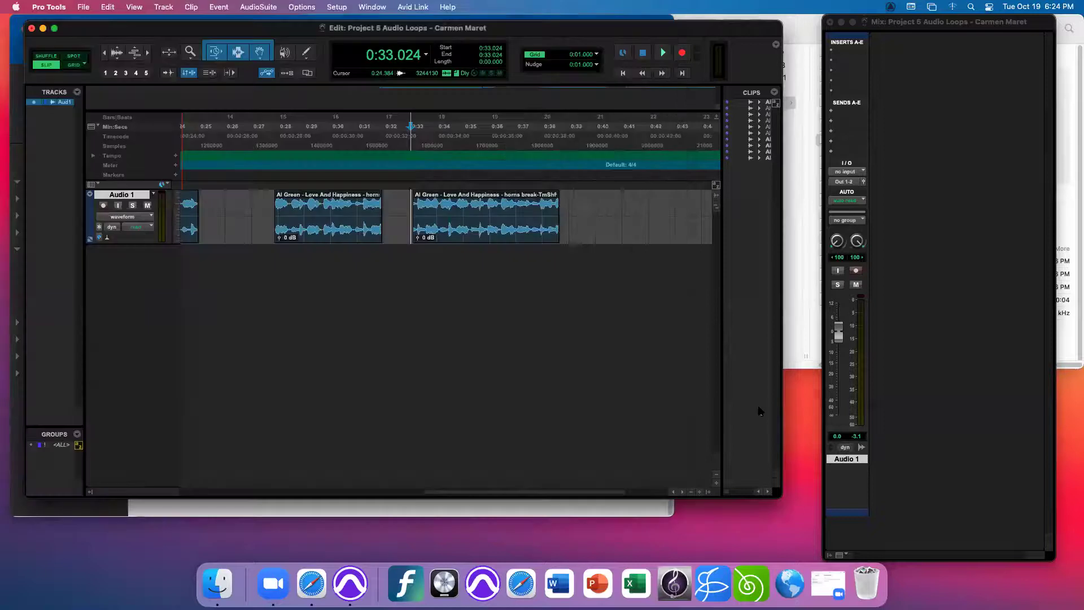
# - Bring the Samples Finder window forward, move it left and enlarge it
pyautogui.click(793, 261)
pyautogui.moveTo(837, 34); pyautogui.dragTo(725, 34)
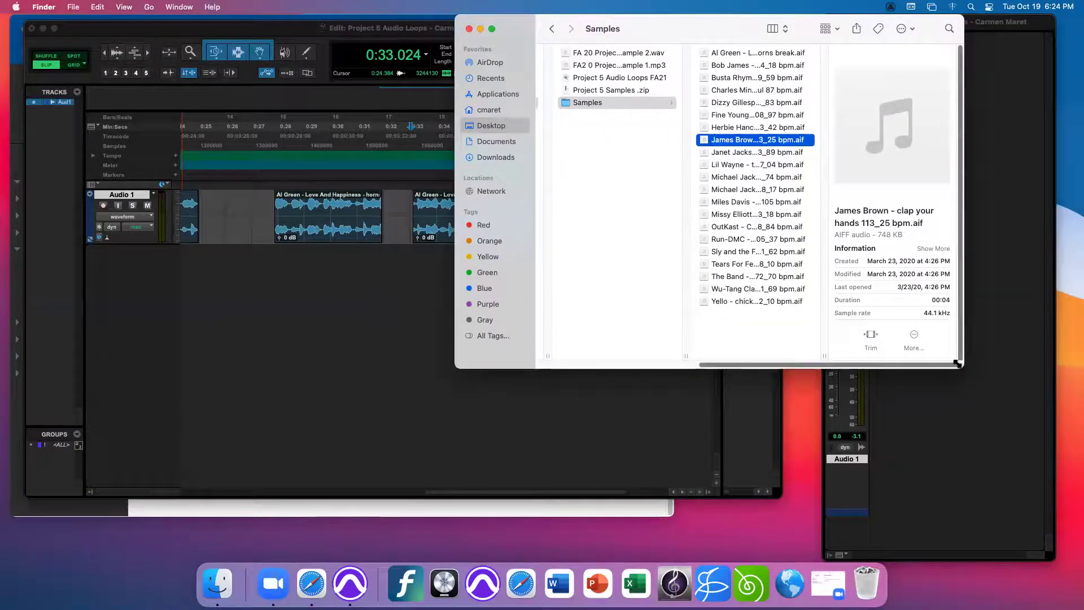
pyautogui.moveTo(963, 367); pyautogui.dragTo(1006, 386)
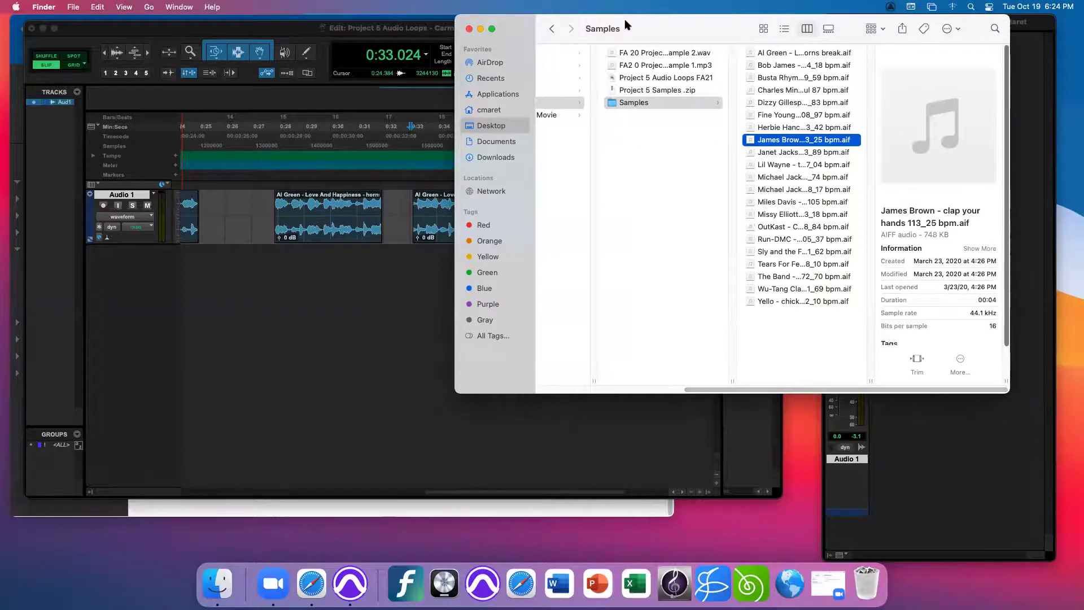
pyautogui.moveTo(681, 33); pyautogui.dragTo(674, 34)
# - In Project 5 FA21, select the Student Example 1.mp3 and play then stop its preview
pyautogui.click(663, 66)
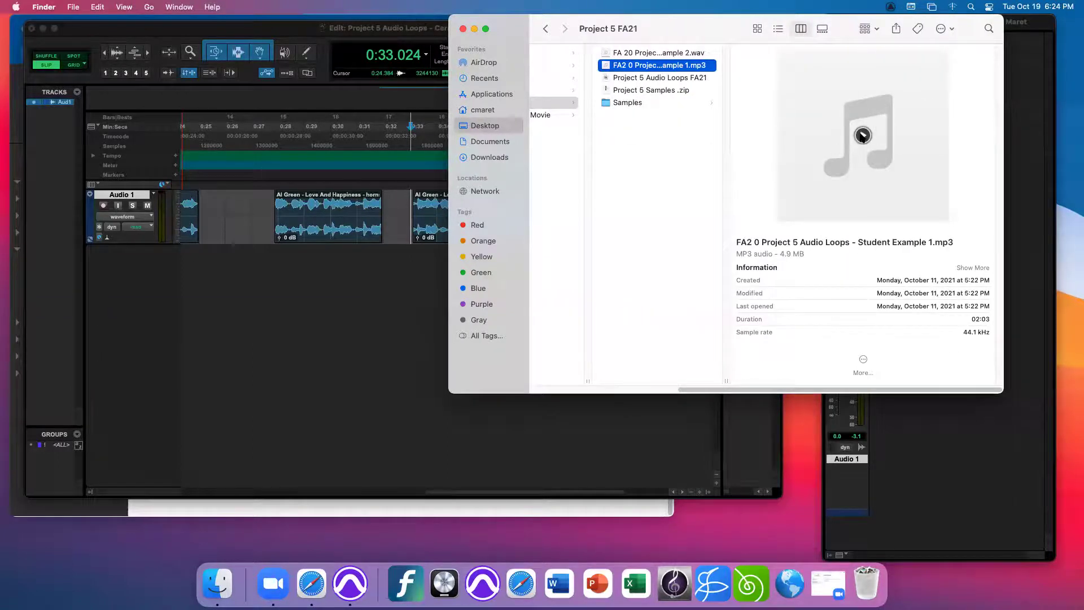
pyautogui.click(862, 135)
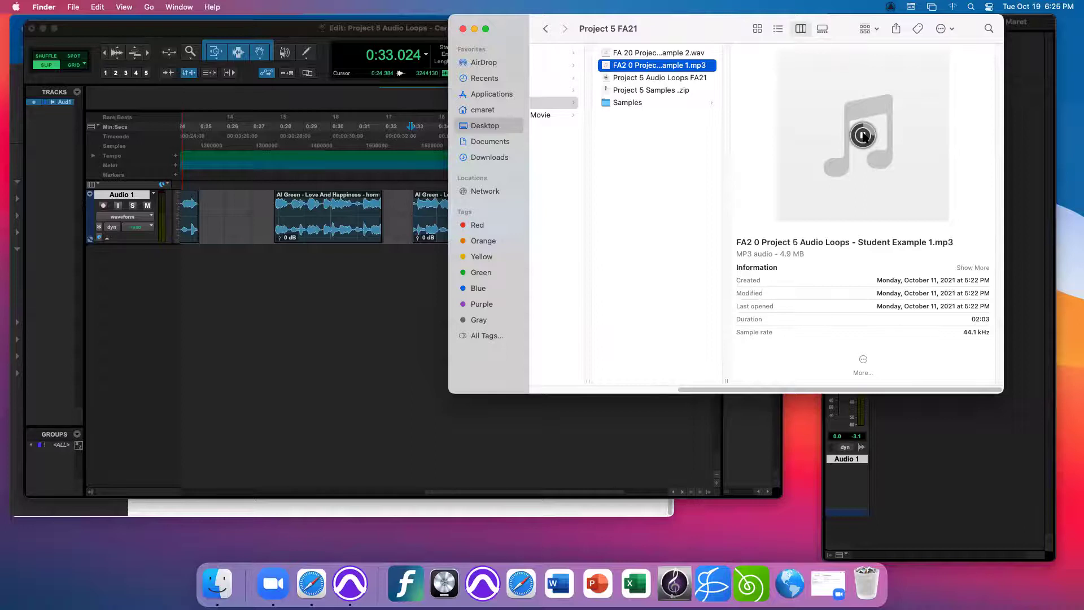
pyautogui.click(862, 135)
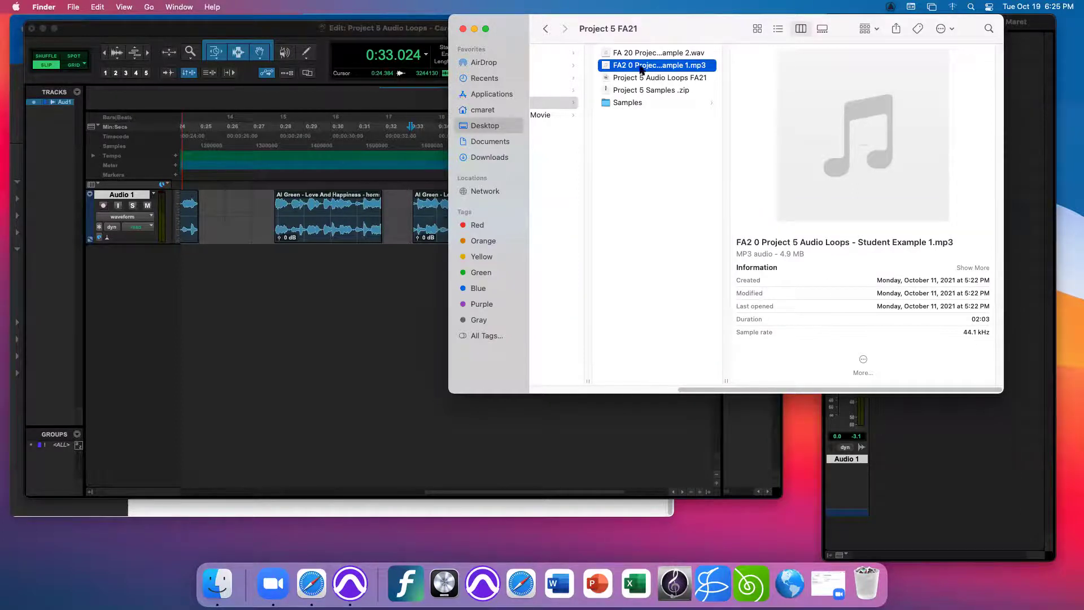
# - Select FA 20 Project 5 Student Example 2.wav and play its preview
pyautogui.click(662, 53)
pyautogui.click(862, 135)
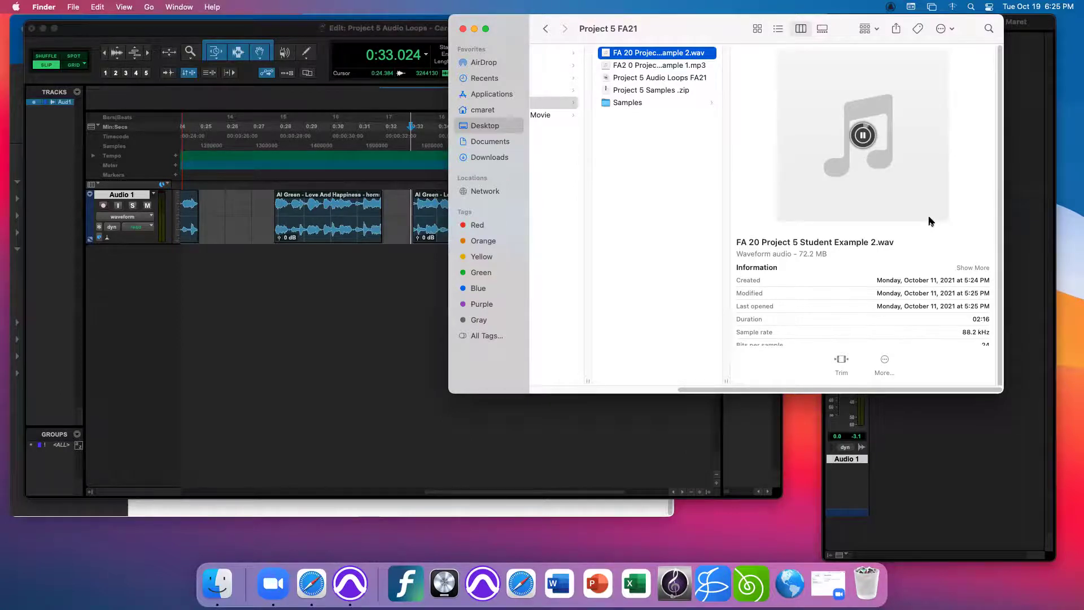
pyautogui.scroll(-1, 1001, 263)
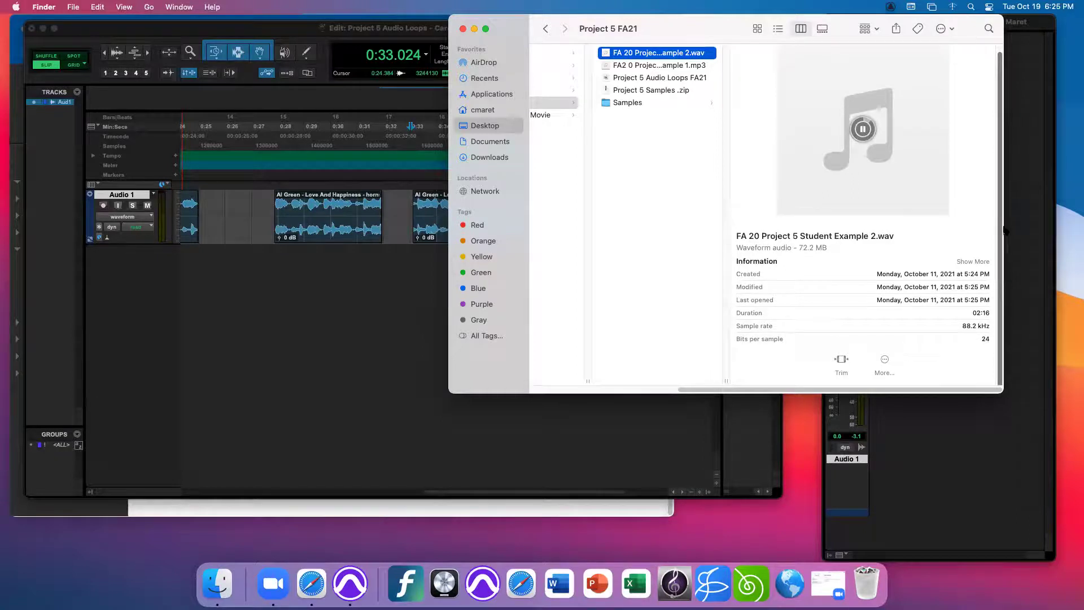
pyautogui.scroll(1, 999, 271)
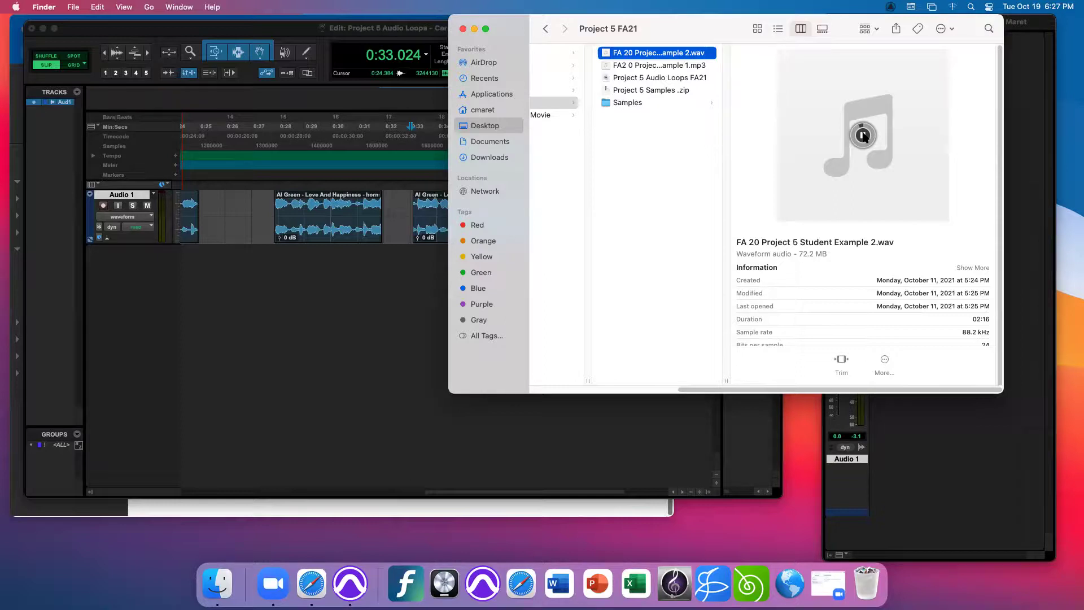
# - Replay and stop the WAV preview, then move the Finder window down and close it
pyautogui.click(863, 136)
pyautogui.click(863, 136)
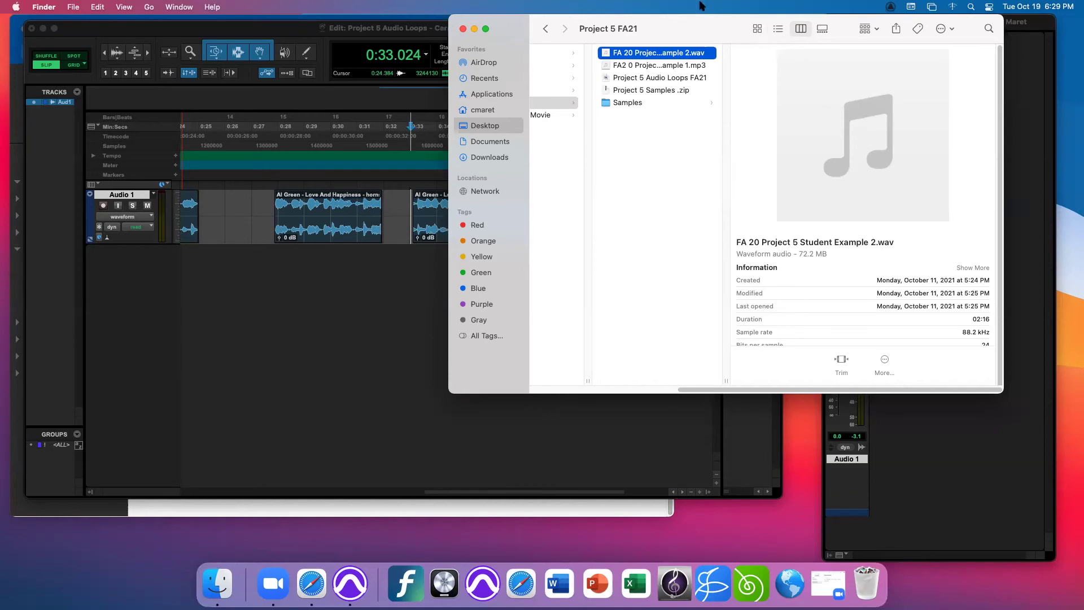
pyautogui.moveTo(829, 20); pyautogui.dragTo(837, 139)
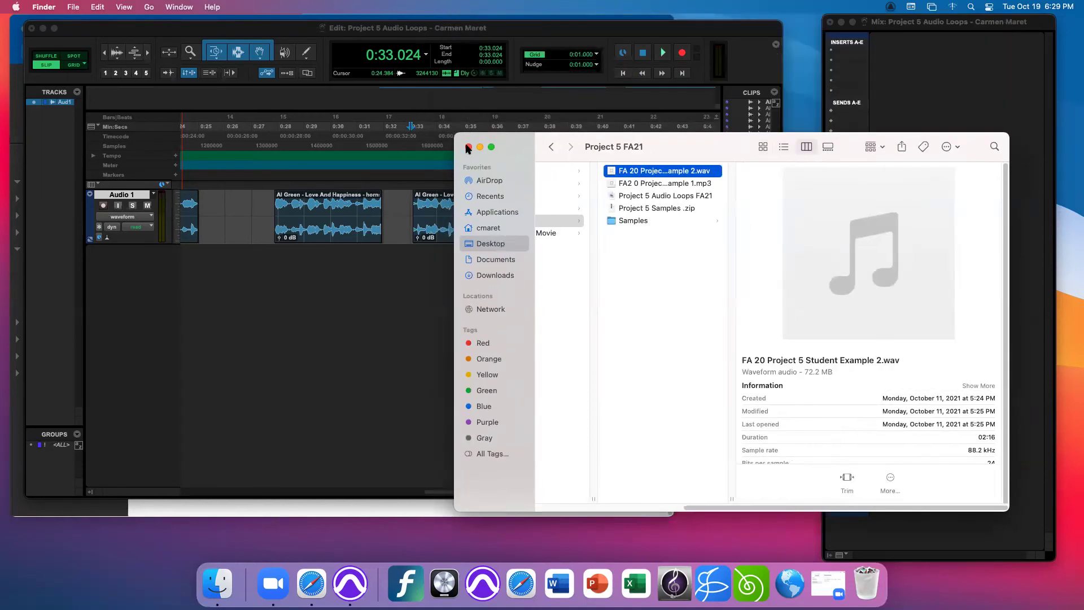
pyautogui.click(471, 149)
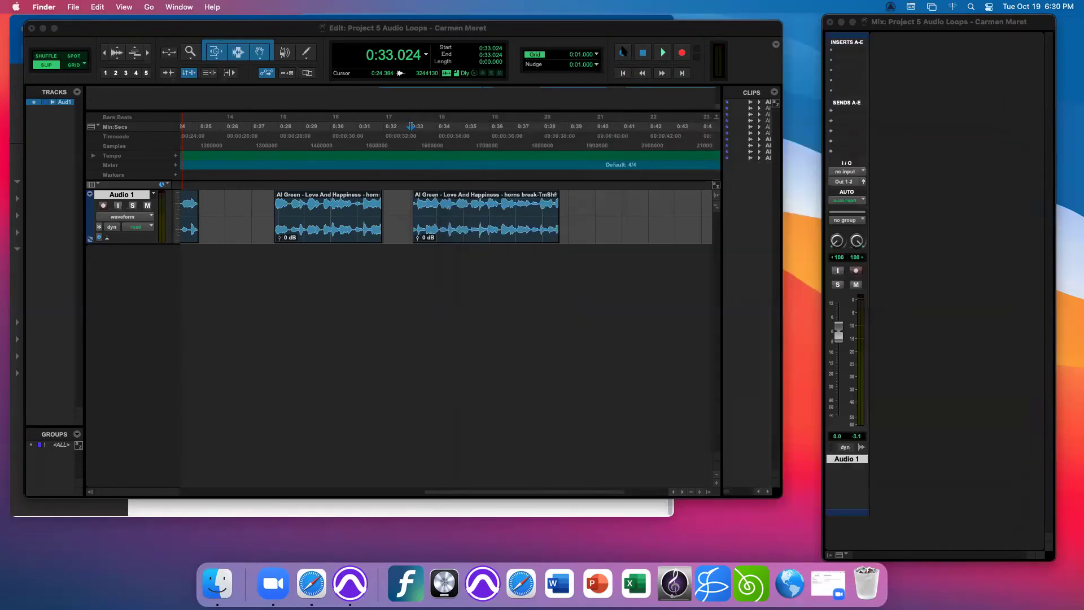